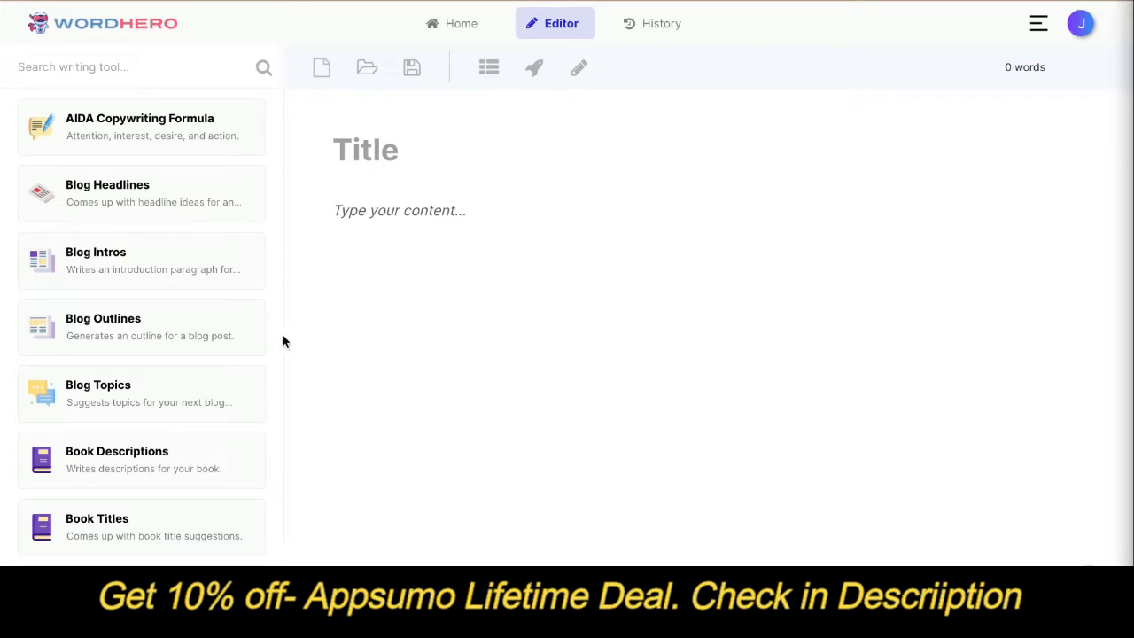
# - Browse the list of writing tools and search it for "blog"
pyautogui.scroll(-1, 194, 465)
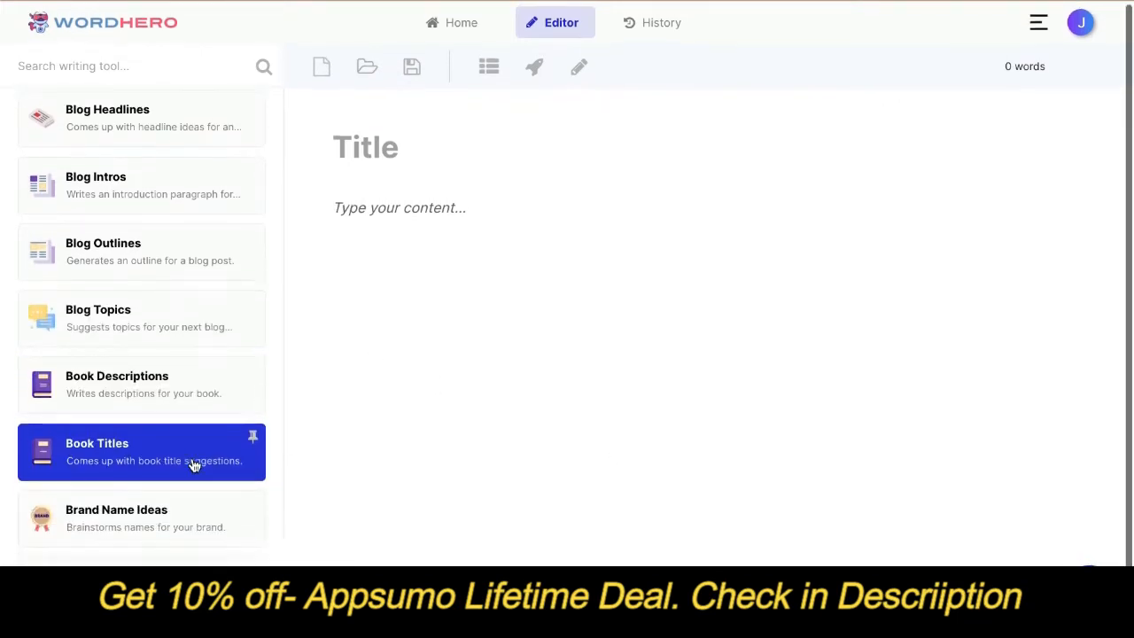
pyautogui.scroll(-8, 194, 465)
pyautogui.scroll(9, 182, 432)
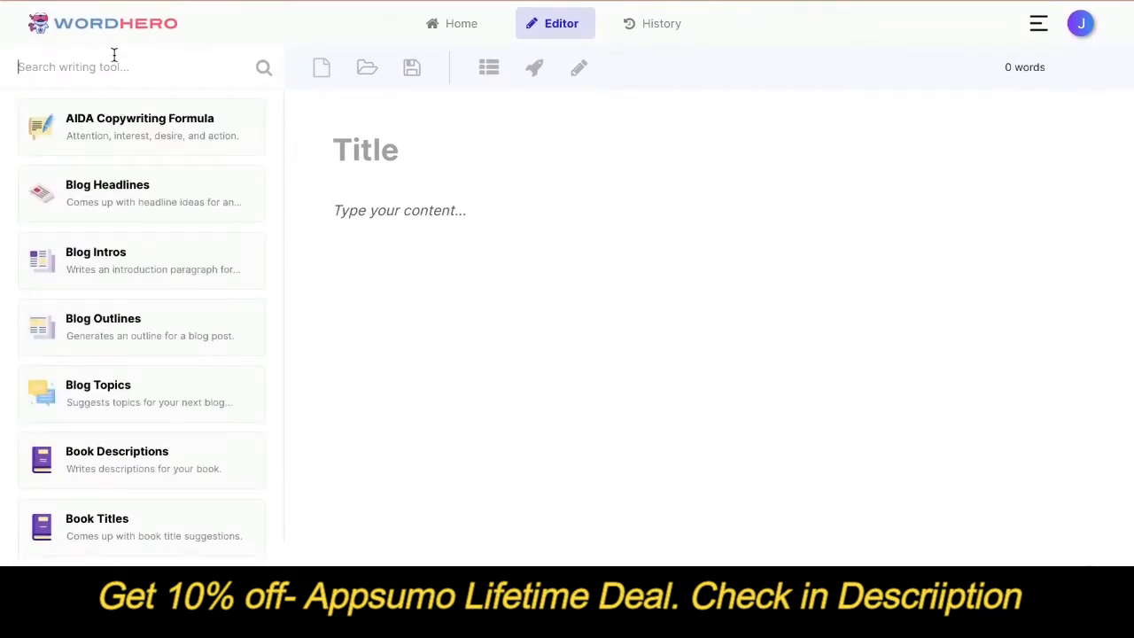
pyautogui.click(114, 57)
pyautogui.write('blog')
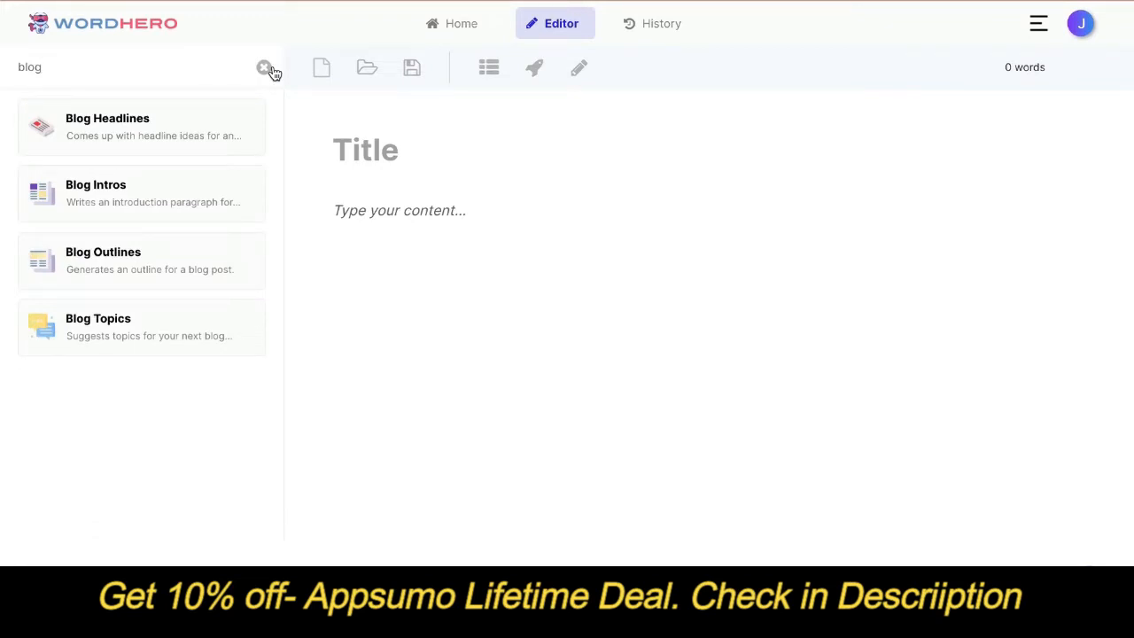
# - View the Blog Intros tool's topic form and return to the full, unfiltered tool list
pyautogui.click(151, 204)
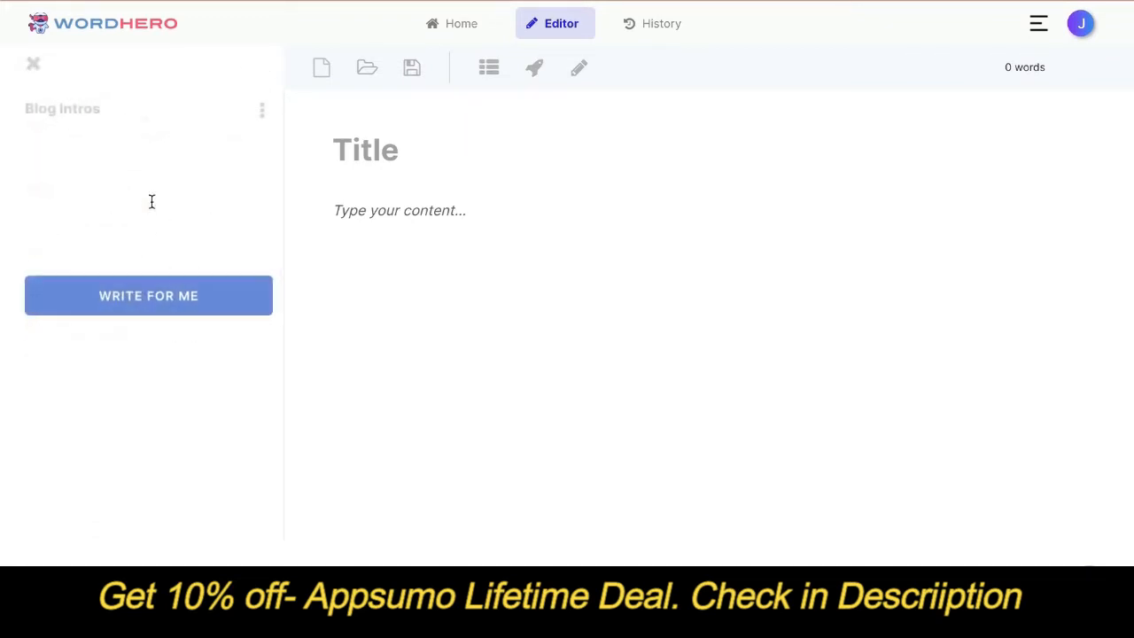
pyautogui.click(176, 208)
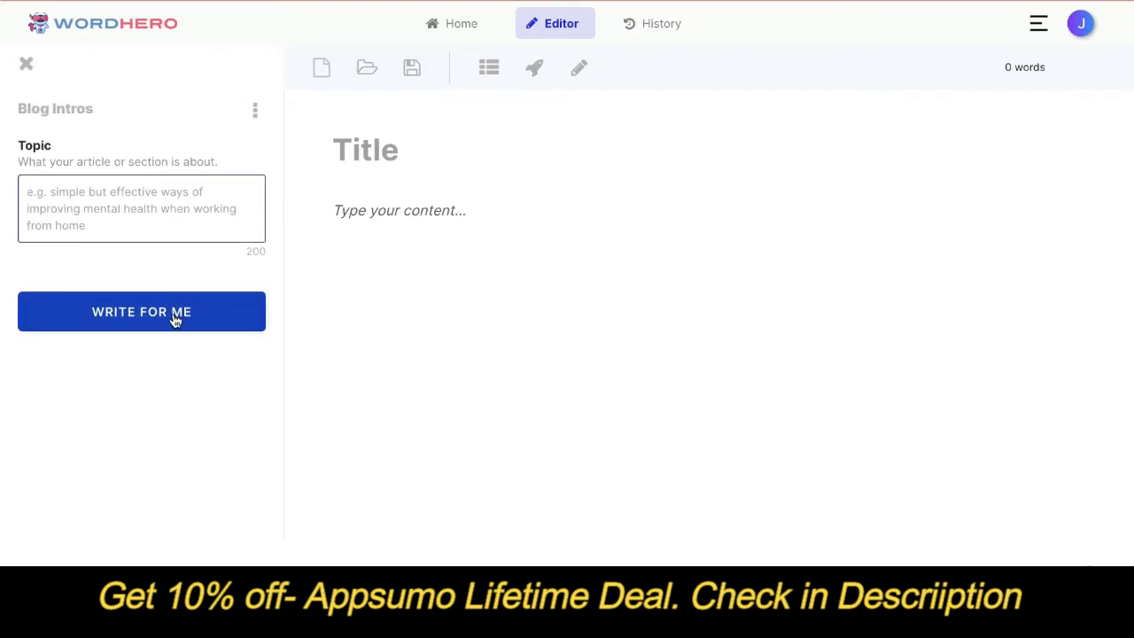
pyautogui.click(27, 64)
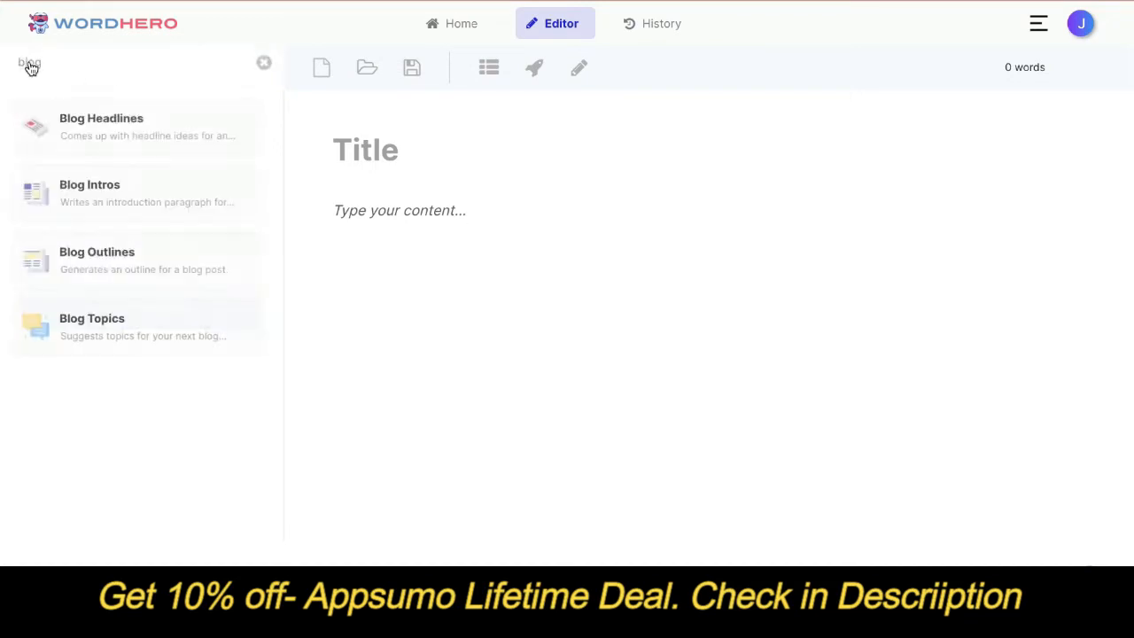
pyautogui.click(264, 64)
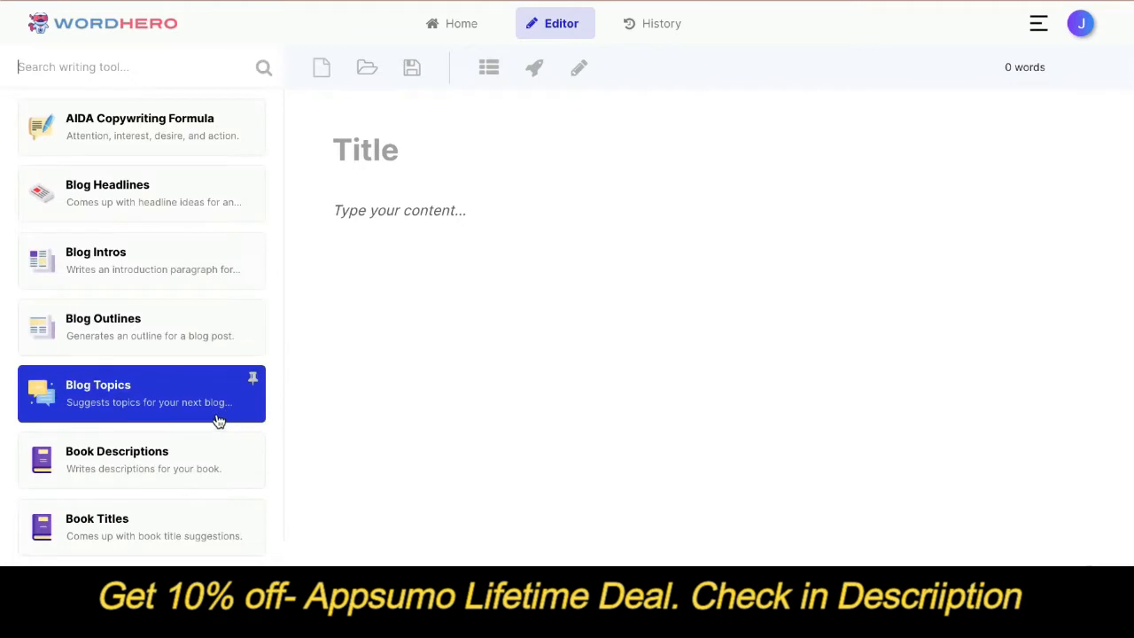
# - Pin the Book Descriptions, Blog Topics and Bullet Point Expander tools at the start of the tool list
pyautogui.scroll(-1, 215, 422)
pyautogui.scroll(1, 234, 397)
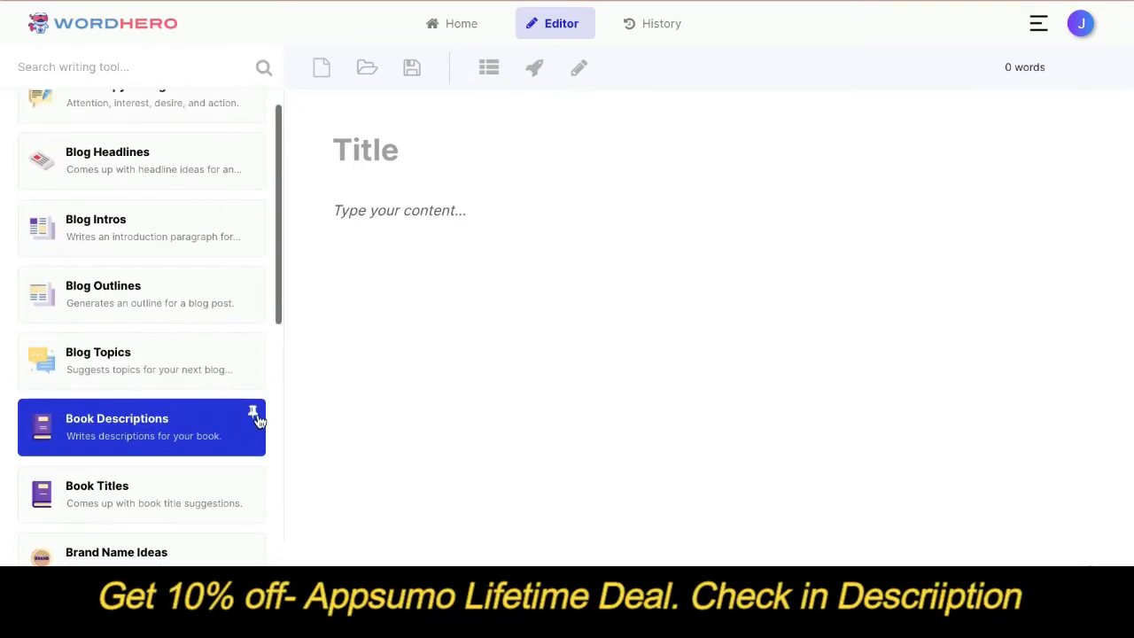
pyautogui.click(254, 414)
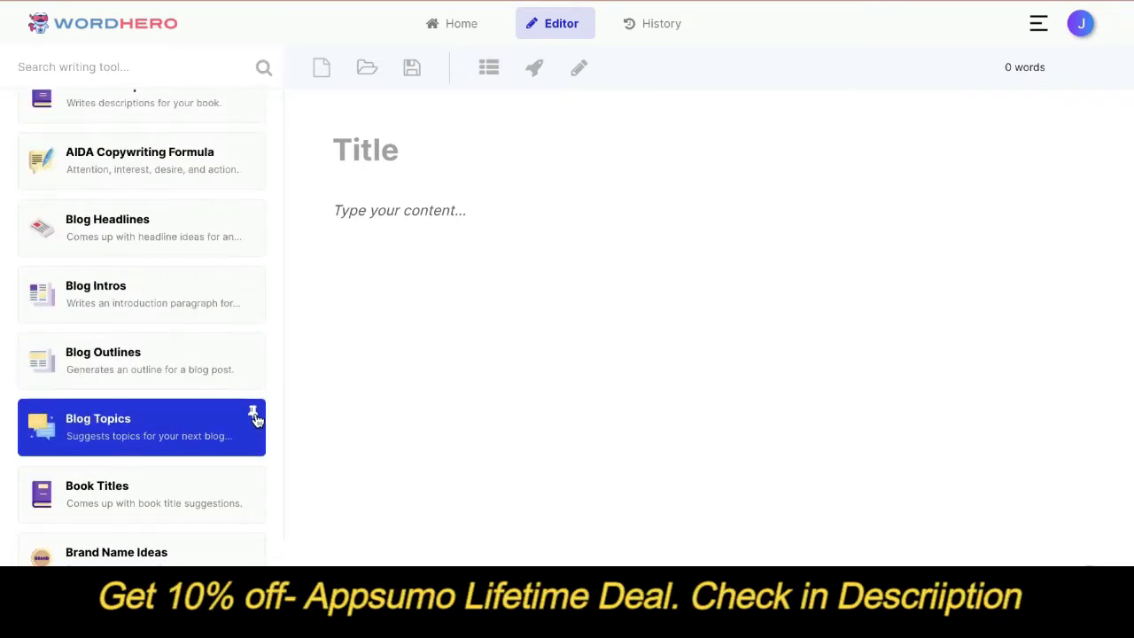
pyautogui.scroll(2, 248, 394)
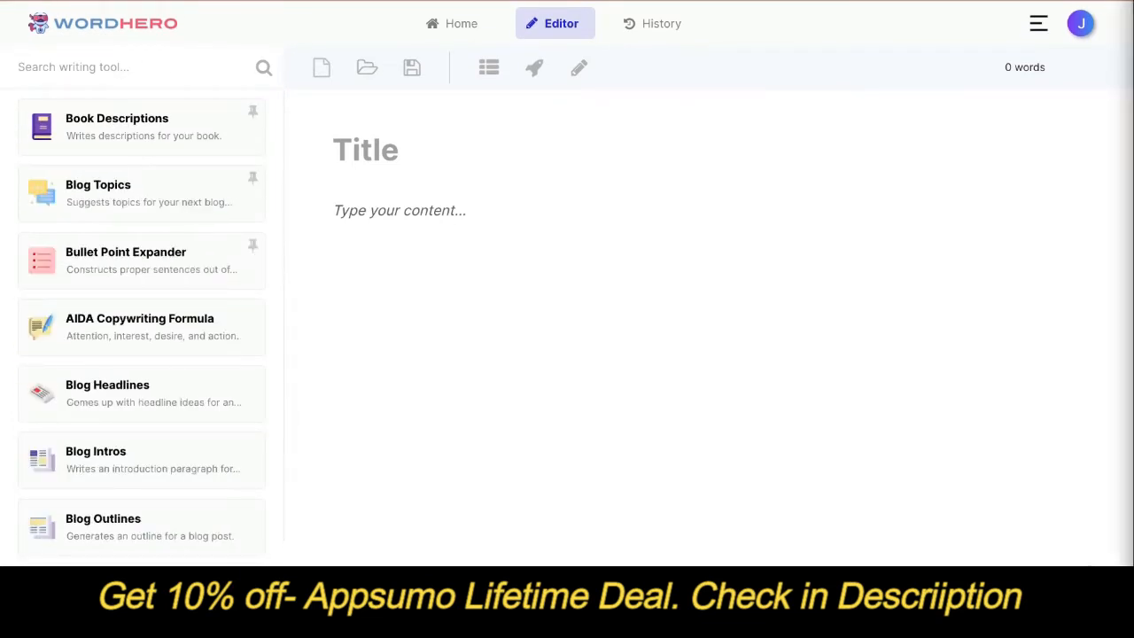
# - Title the document "An introduction to meditation for beginners"
pyautogui.click(685, 518)
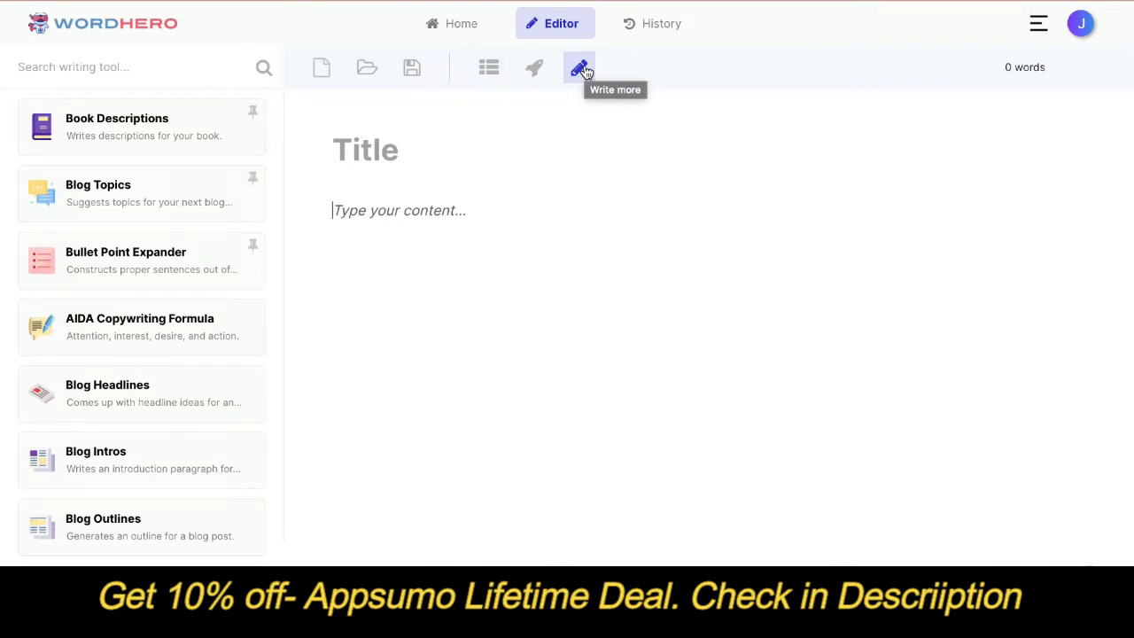
pyautogui.scroll(-2, 142, 327)
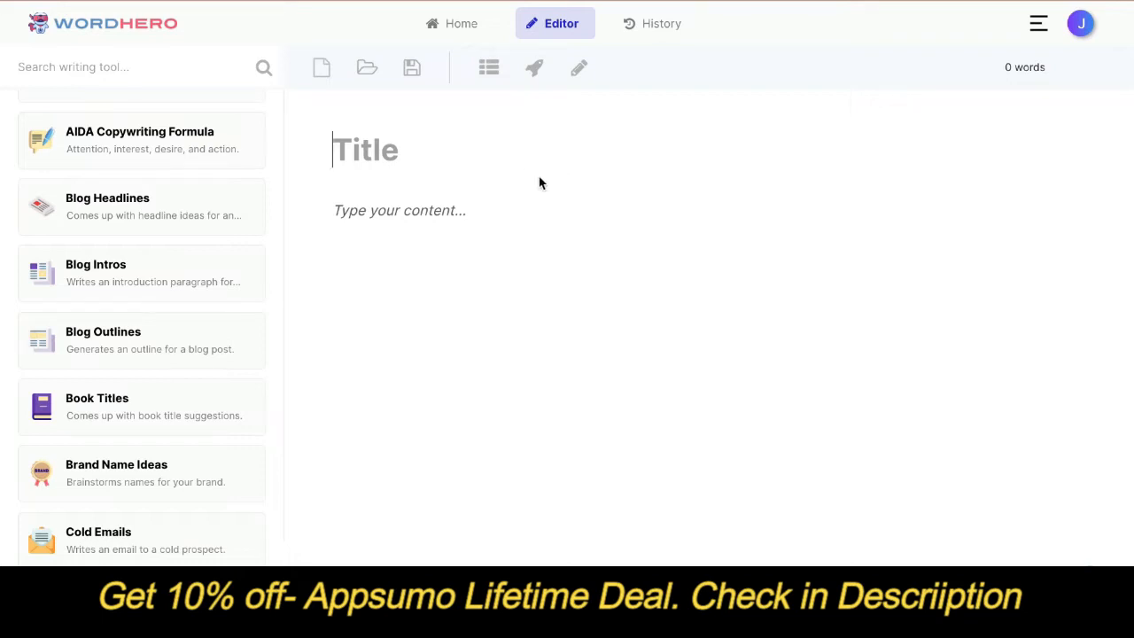
pyautogui.write('An intro')
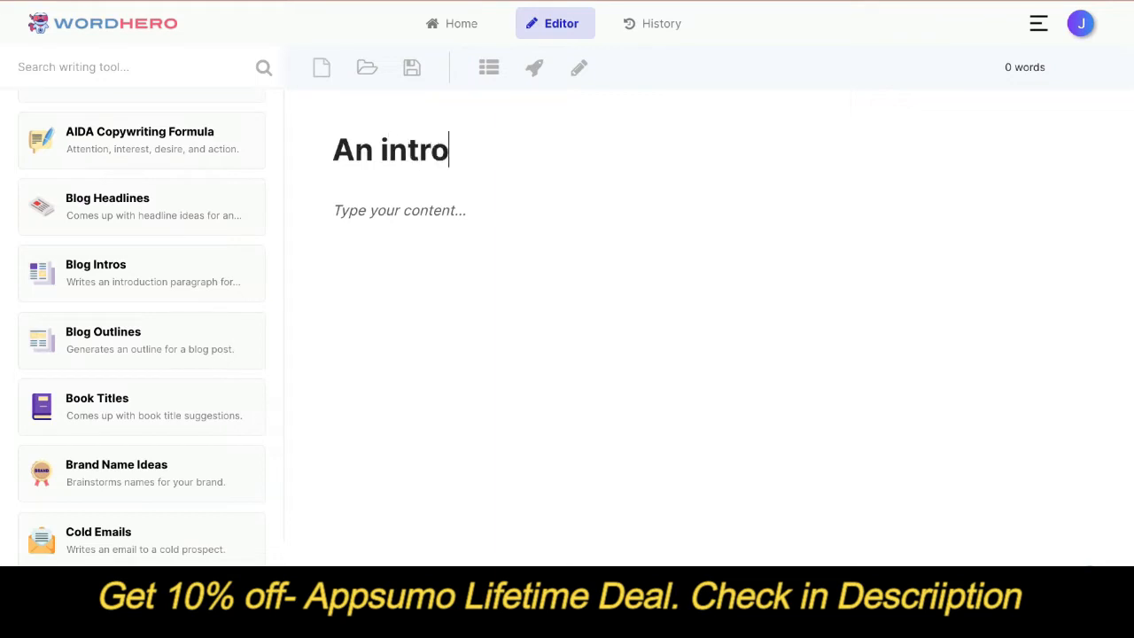
pyautogui.write('duction to med')
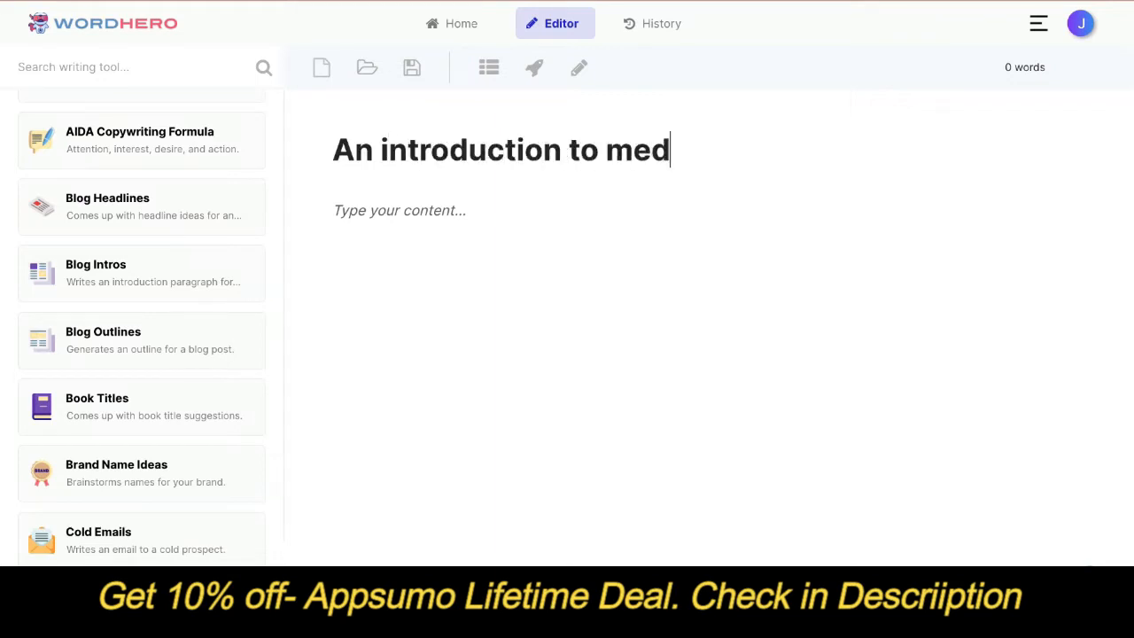
pyautogui.write('itation for beginners')
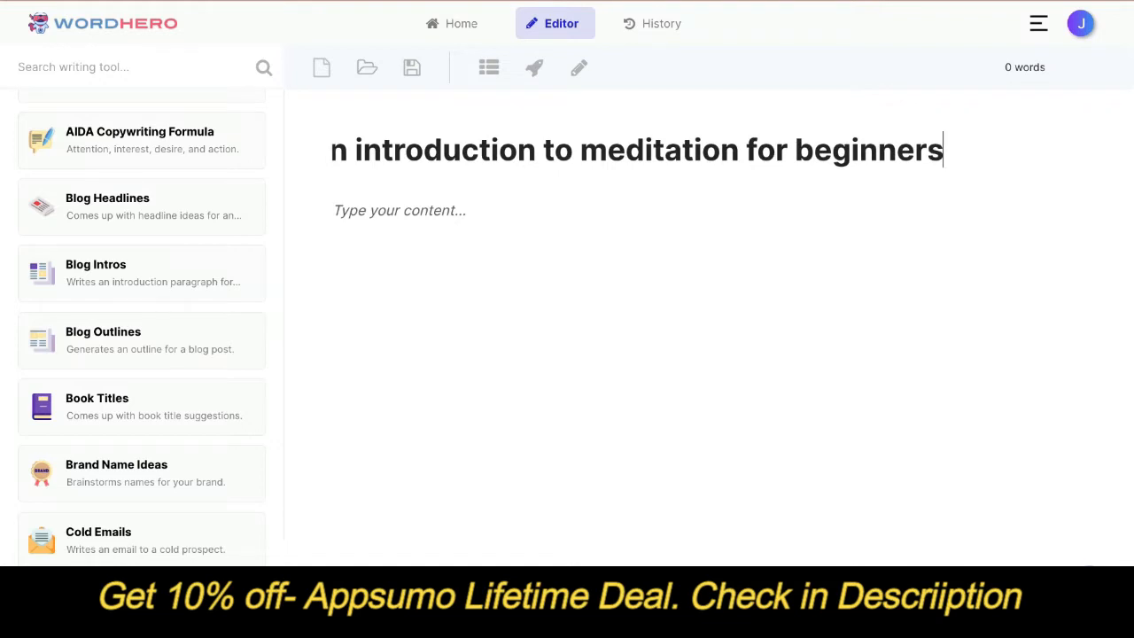
pyautogui.press('Home')
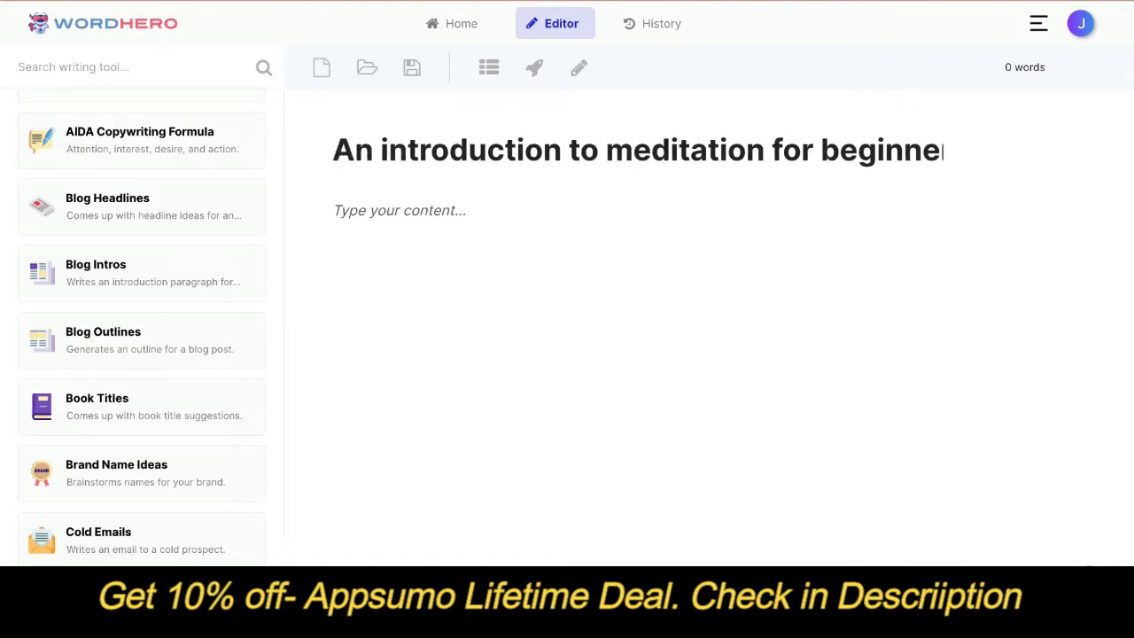
pyautogui.press('End')
pyautogui.press('Home')
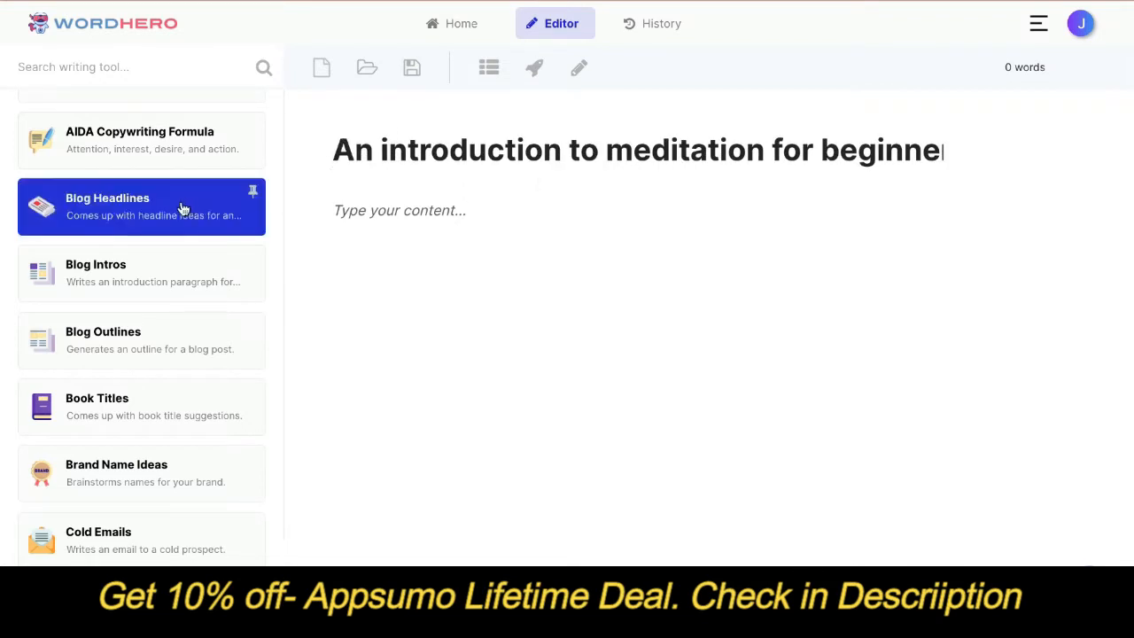
# - Place the cursor in the empty document body and view the Blog Outlines tool's topic form, closing it again
pyautogui.click(453, 224)
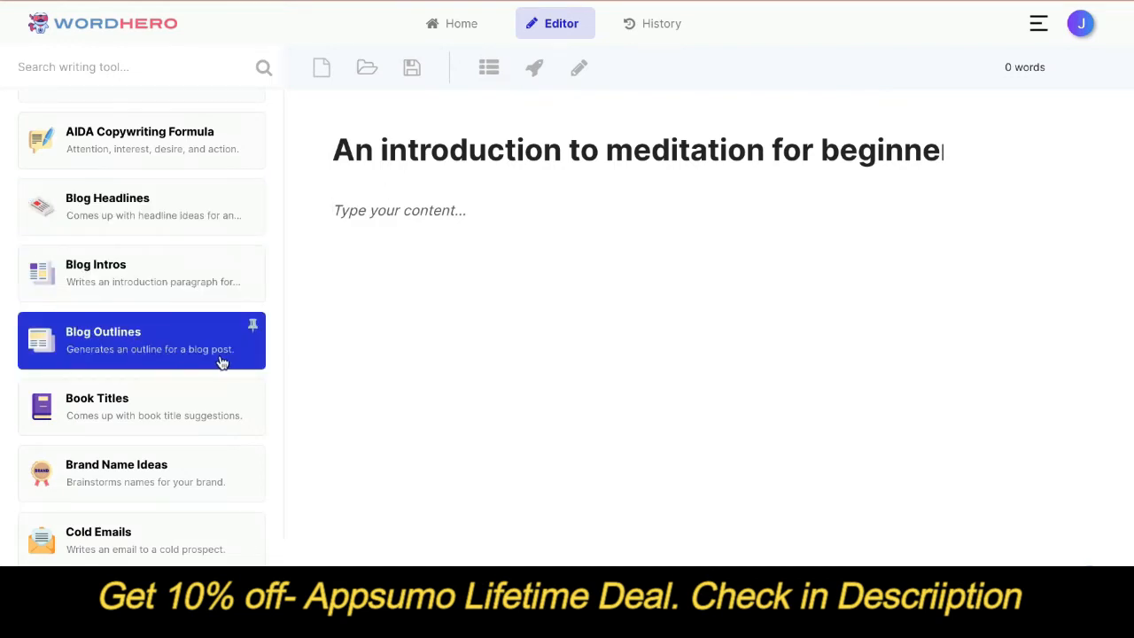
pyautogui.click(155, 352)
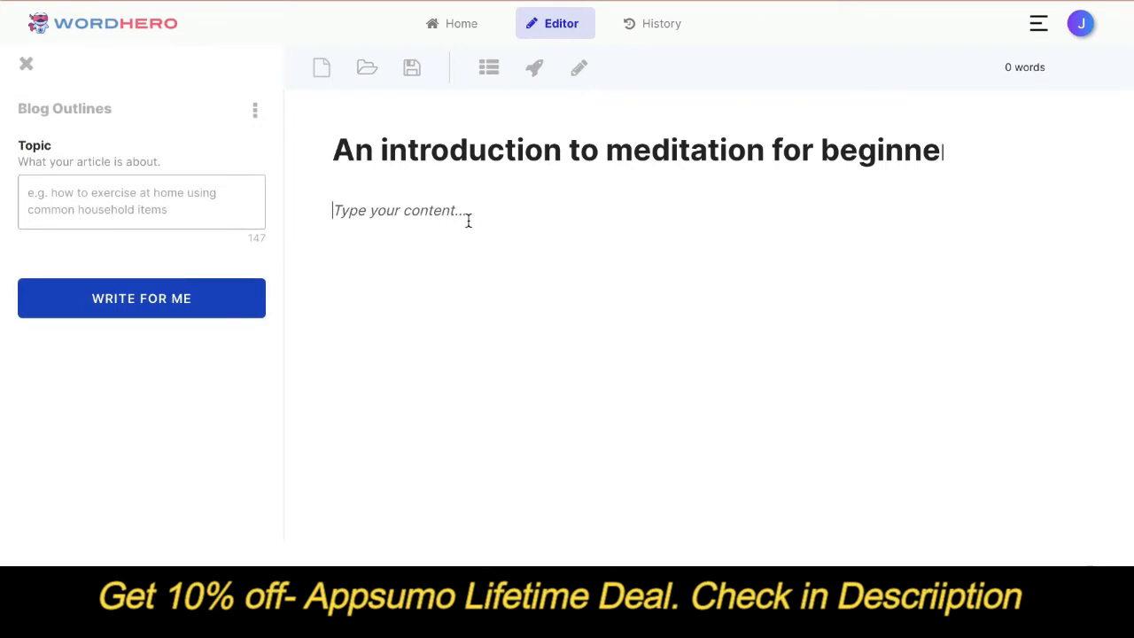
pyautogui.click(26, 64)
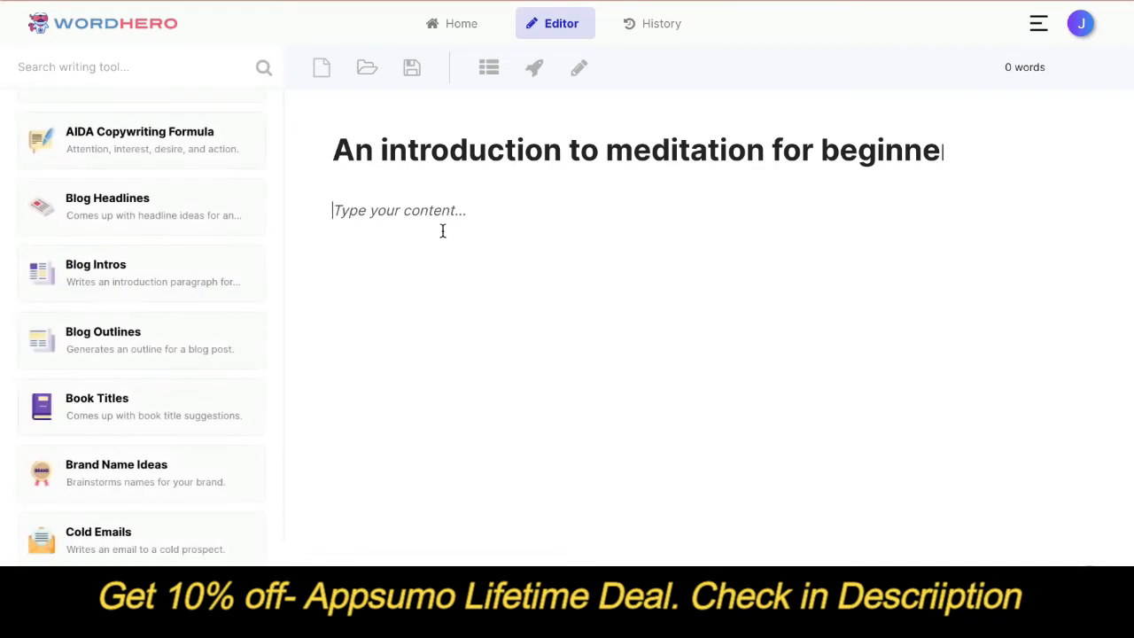
# - Generate two article outlines from the title, one below the other, in the document body
pyautogui.click(489, 70)
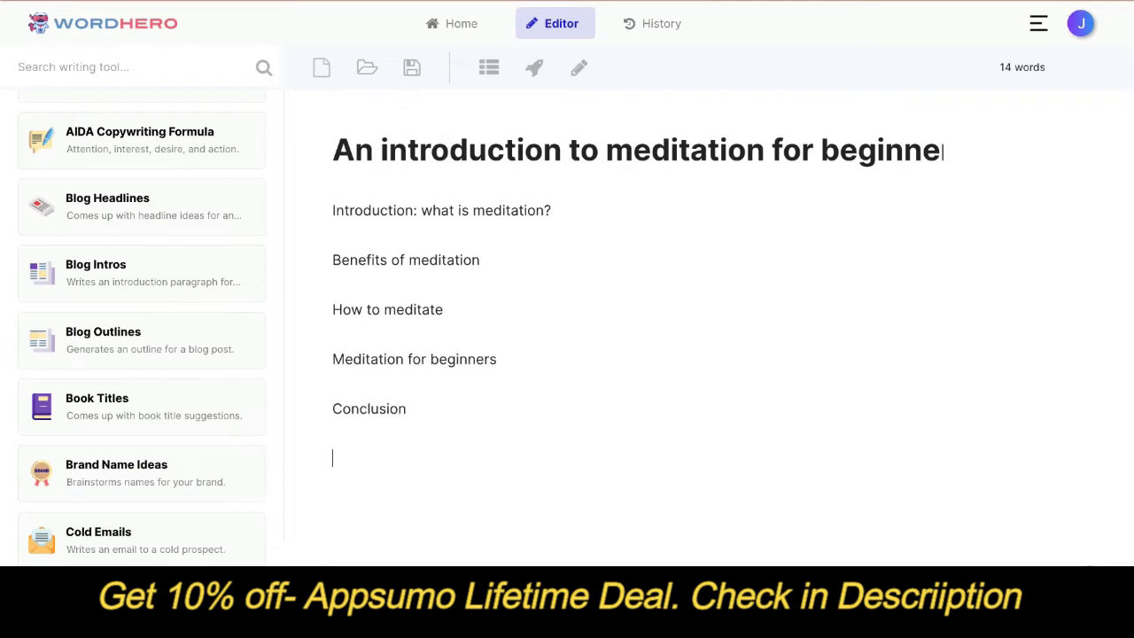
pyautogui.click(489, 72)
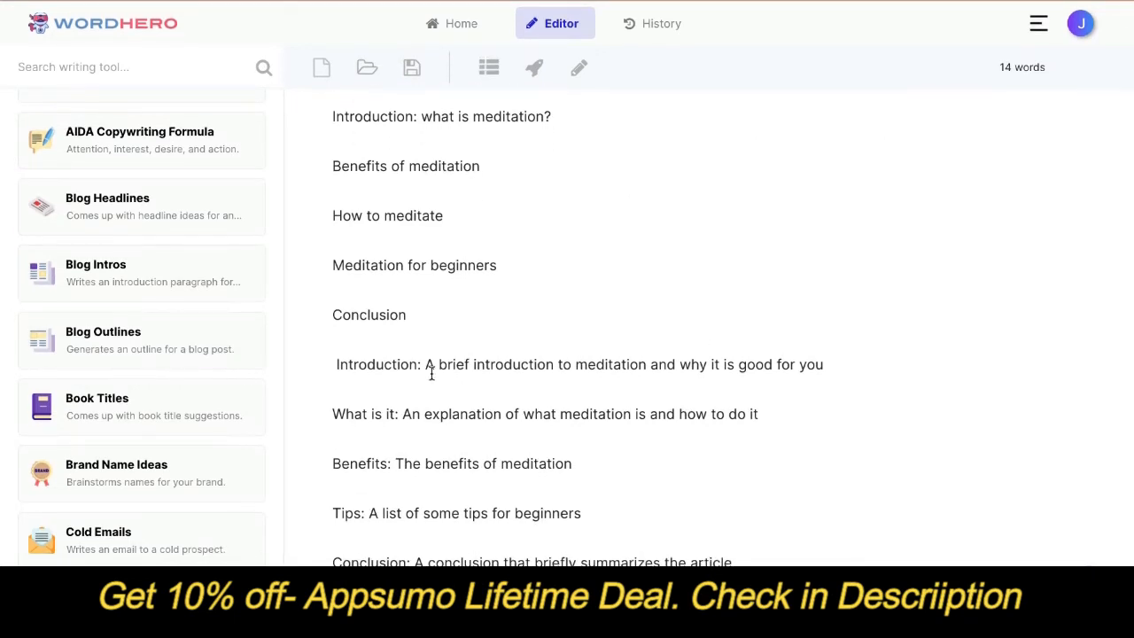
# - Delete the Conclusion, Introduction, "What is it" and Benefits lines of the second outline, keeping its Tips line
pyautogui.tripleClick(452, 560)
pyautogui.press('BackSpace')
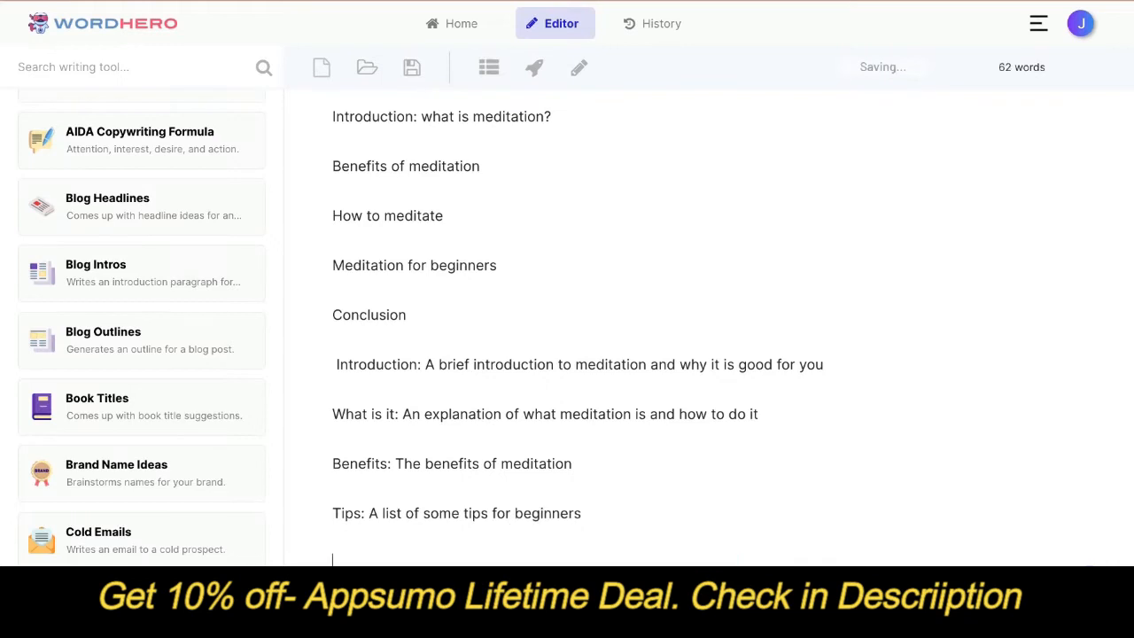
pyautogui.scroll(2, 453, 561)
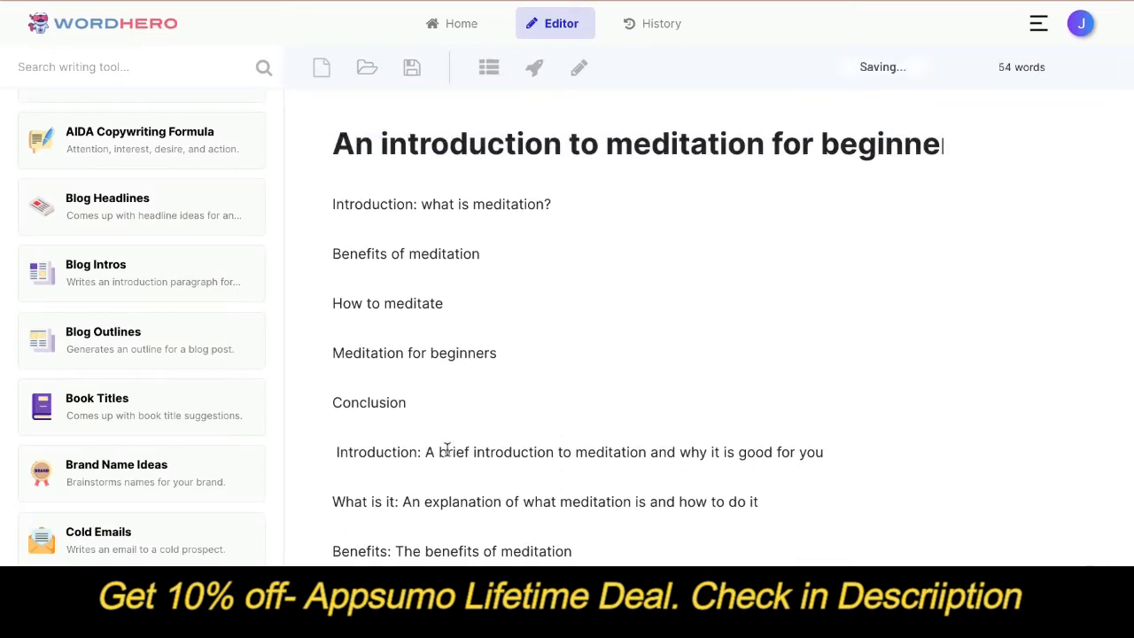
pyautogui.tripleClick(409, 452)
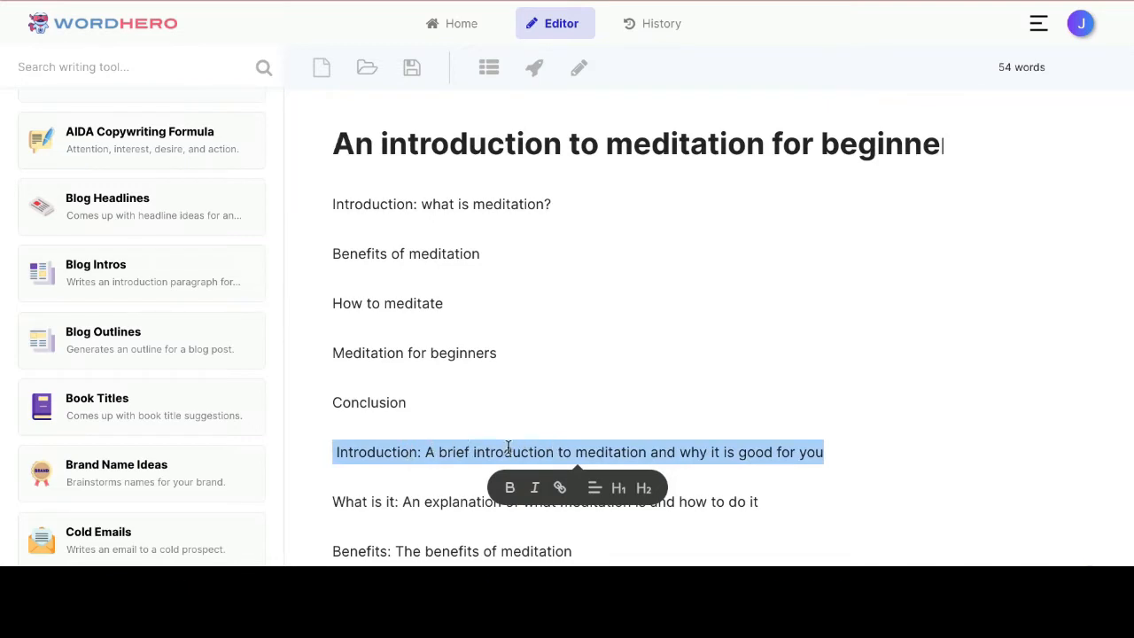
pyautogui.press('BackSpace')
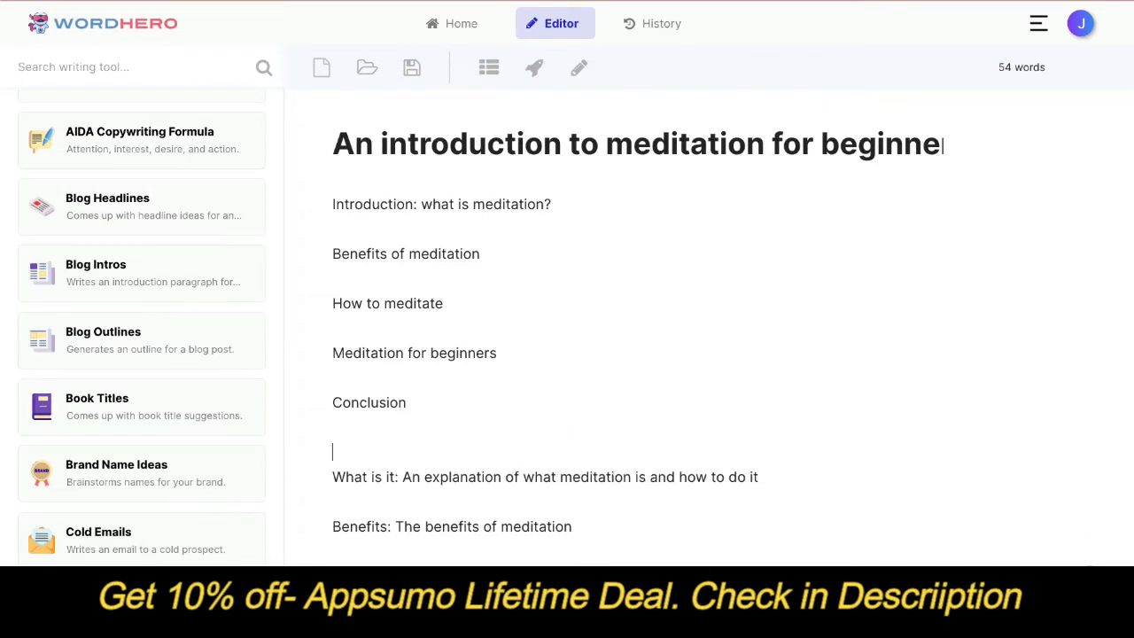
pyautogui.tripleClick(481, 475)
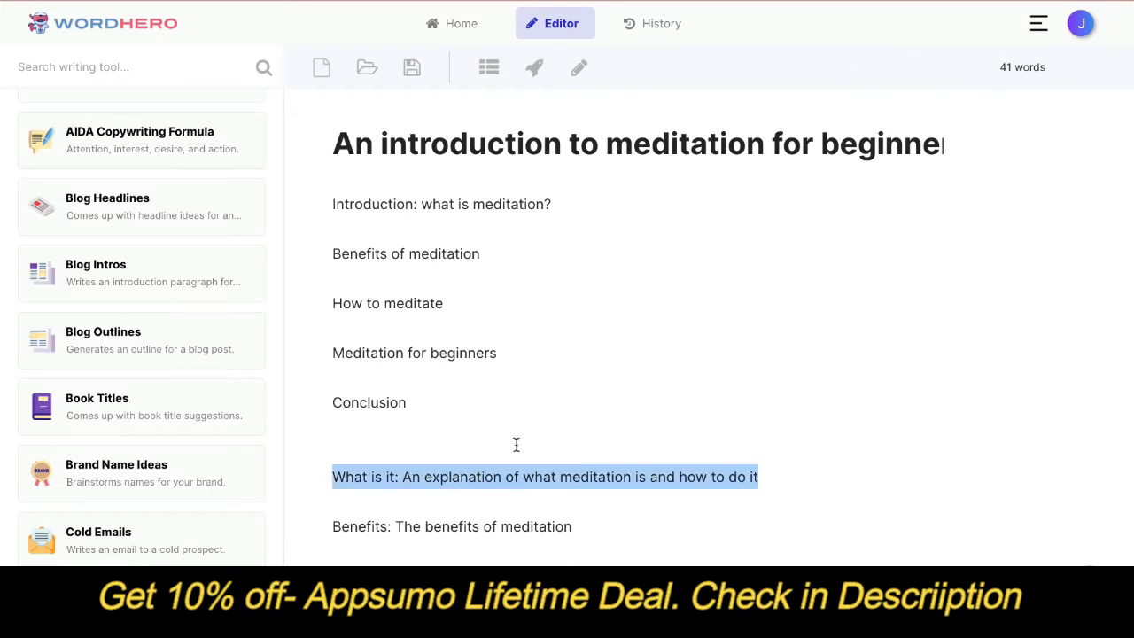
pyautogui.press('BackSpace')
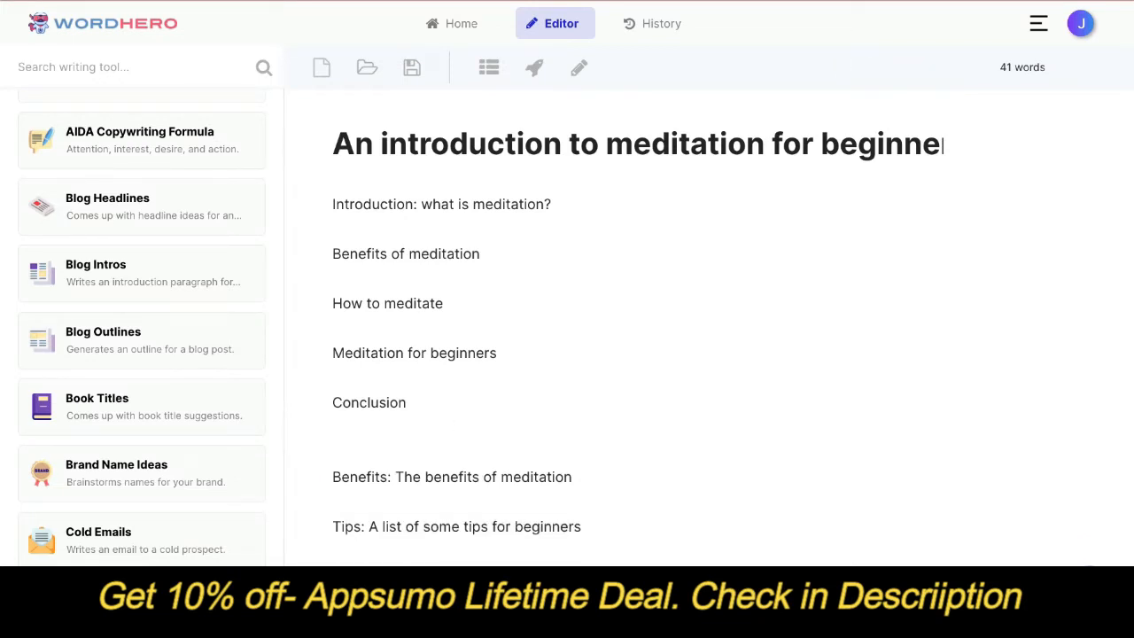
pyautogui.tripleClick(483, 477)
pyautogui.press('BackSpace')
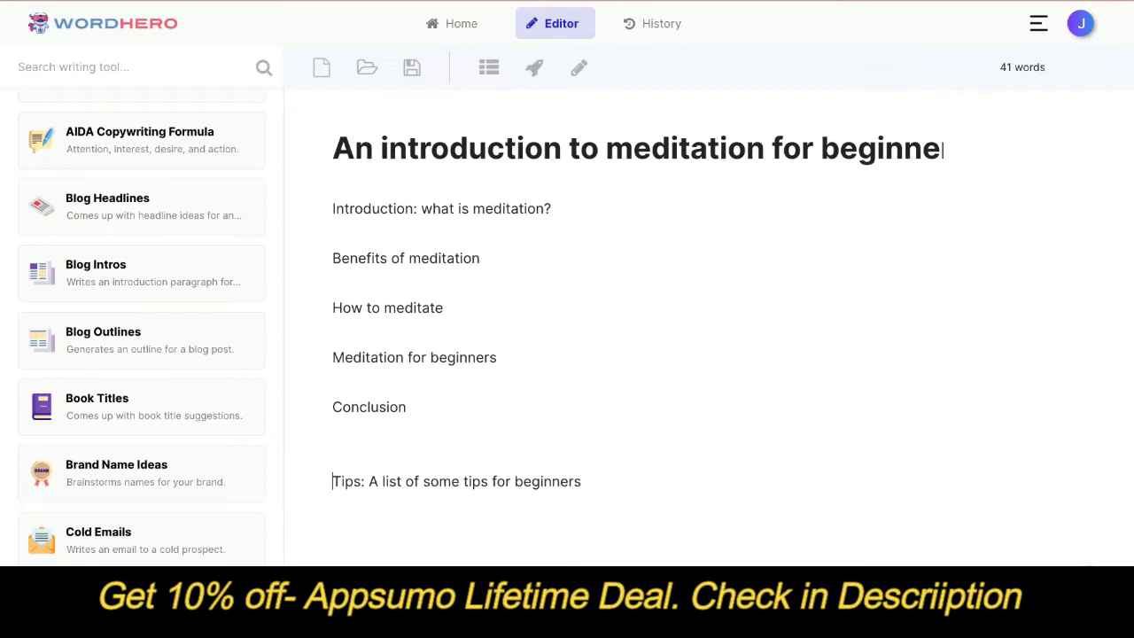
# - Move the line "Tips: A list of some tips for beginners" between "Meditation for beginners" and "Conclusion"
pyautogui.hotkey('shift', 'End')
pyautogui.hotkey('ctrl', 'c')
pyautogui.press('BackSpace')
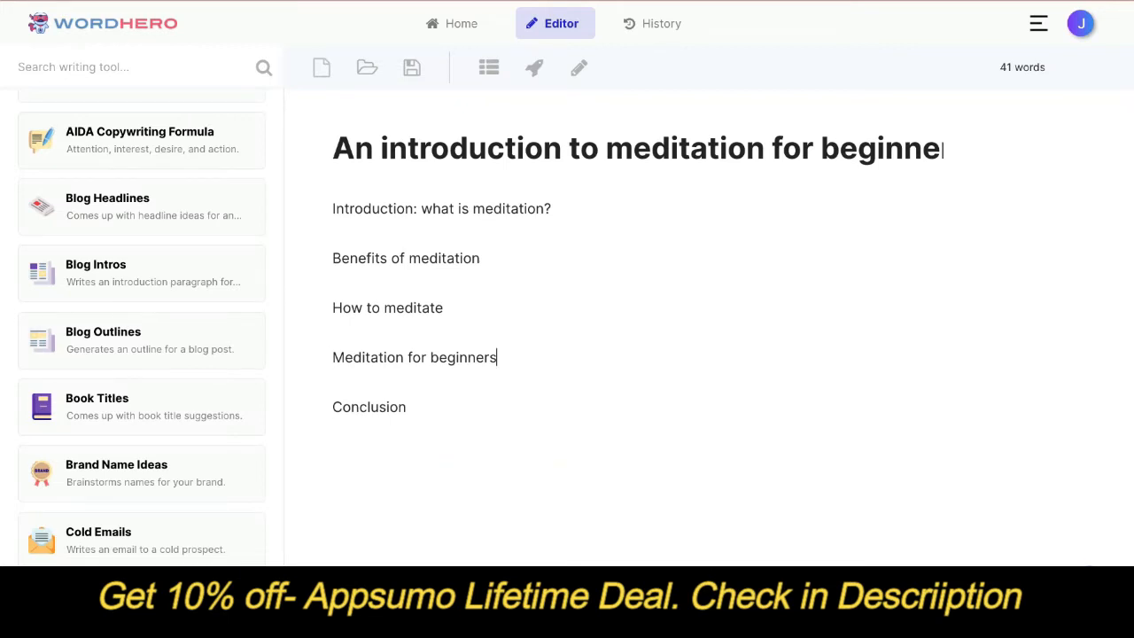
pyautogui.press('Return')
pyautogui.hotkey('ctrl', 'v')
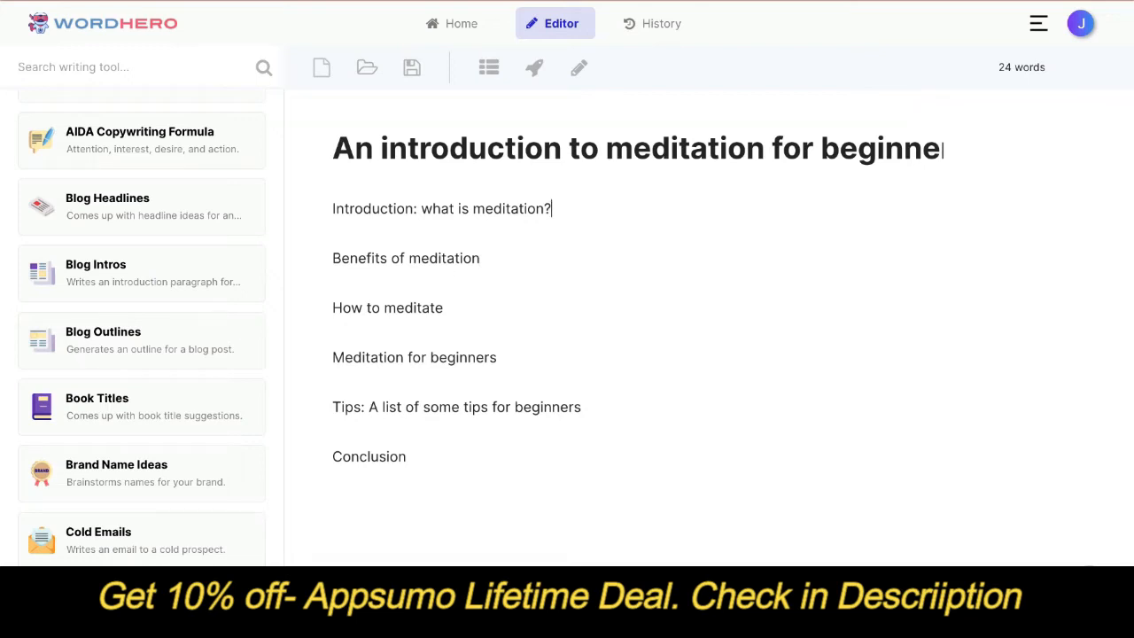
# - Generate an AI-written paragraph under "Introduction: what is meditation?" and remove the extra space before its first word
pyautogui.press('Return')
pyautogui.press('Return')
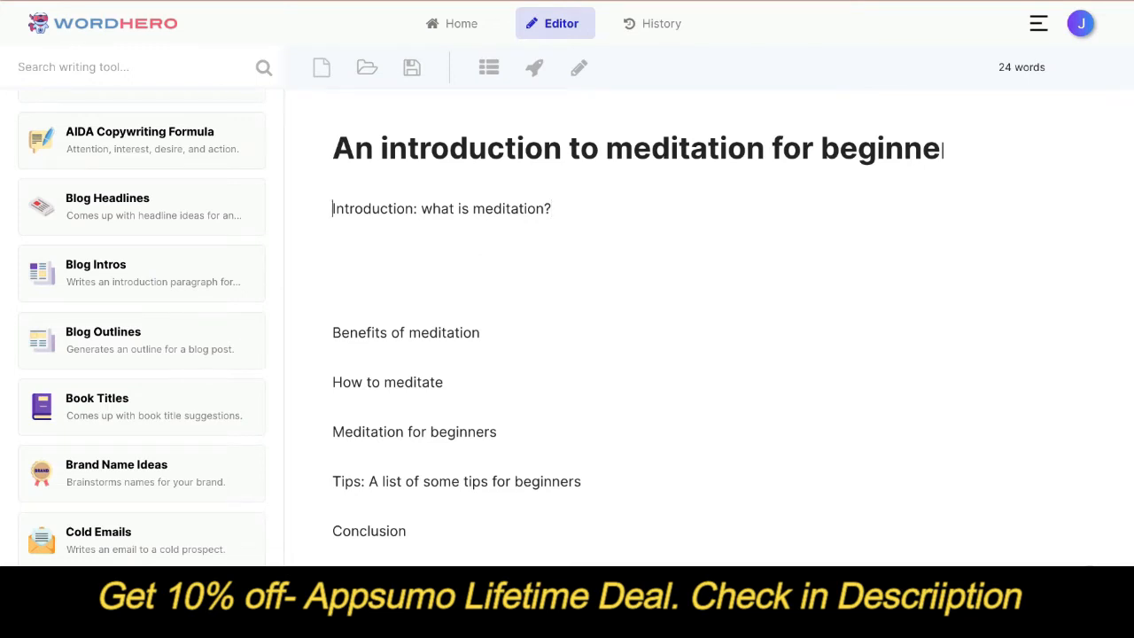
pyautogui.click(333, 233)
pyautogui.click(536, 71)
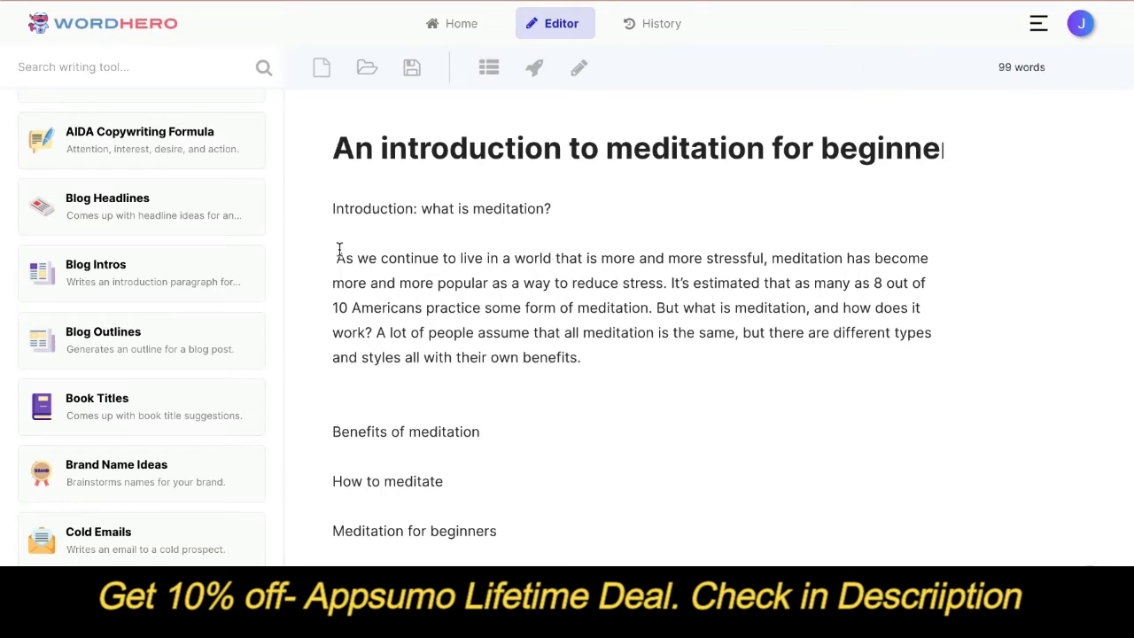
pyautogui.press('BackSpace')
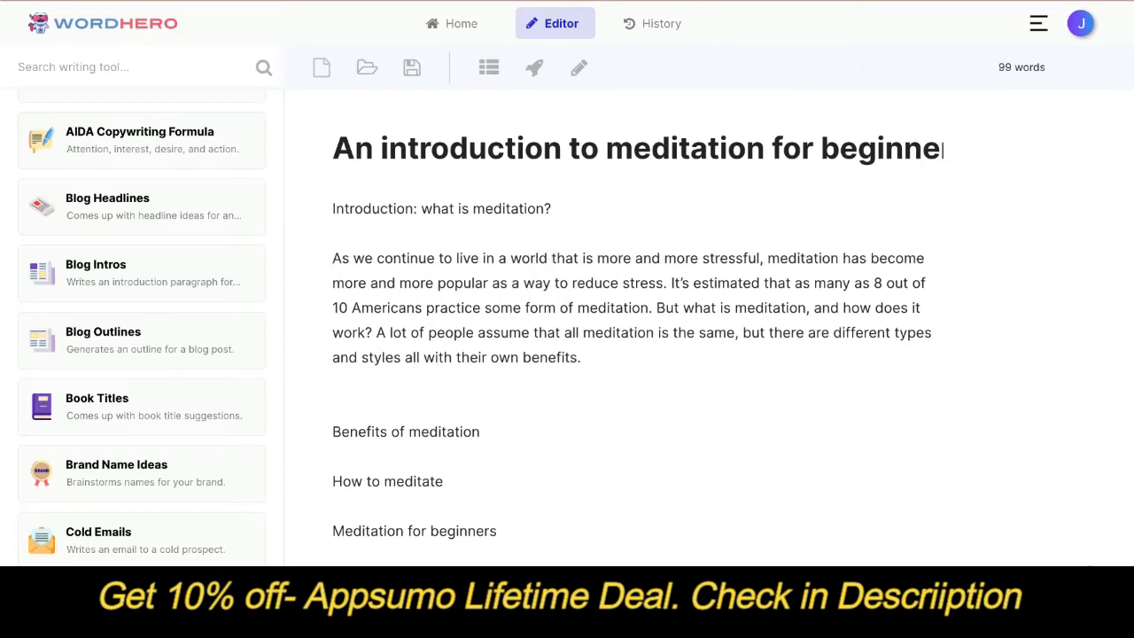
# - Move the generated introduction paragraph above the line "Introduction: what is meditation?", directly under the title
pyautogui.click(333, 283)
pyautogui.click(333, 258)
pyautogui.moveTo(333, 258); pyautogui.dragTo(496, 558)
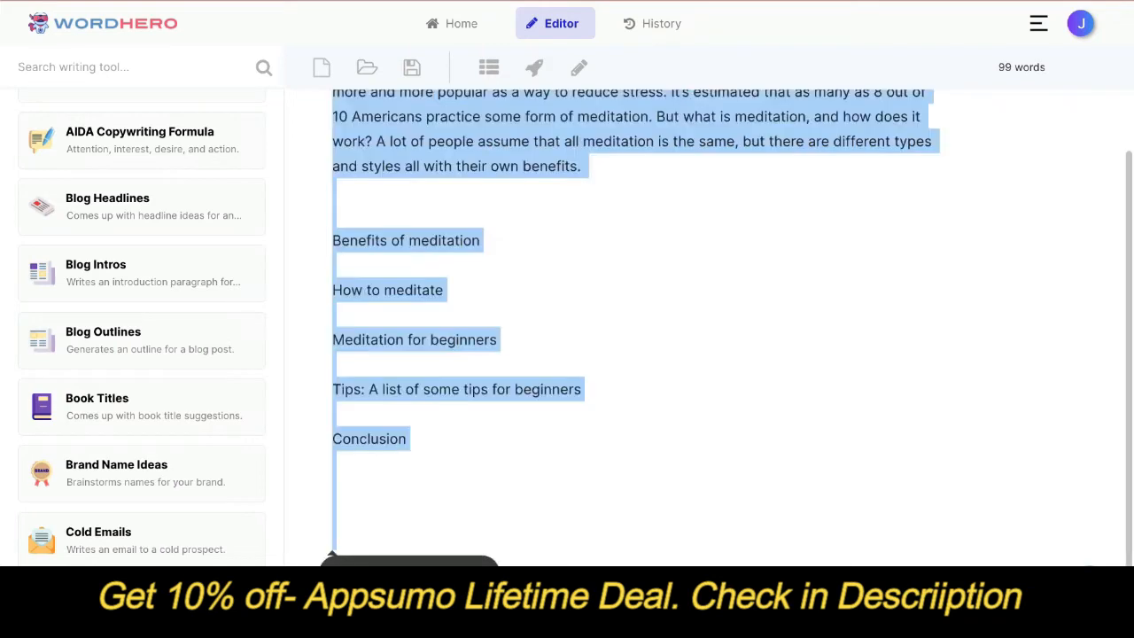
pyautogui.scroll(5, 590, 316)
pyautogui.tripleClick(590, 316)
pyautogui.hotkey('ctrl', 'x')
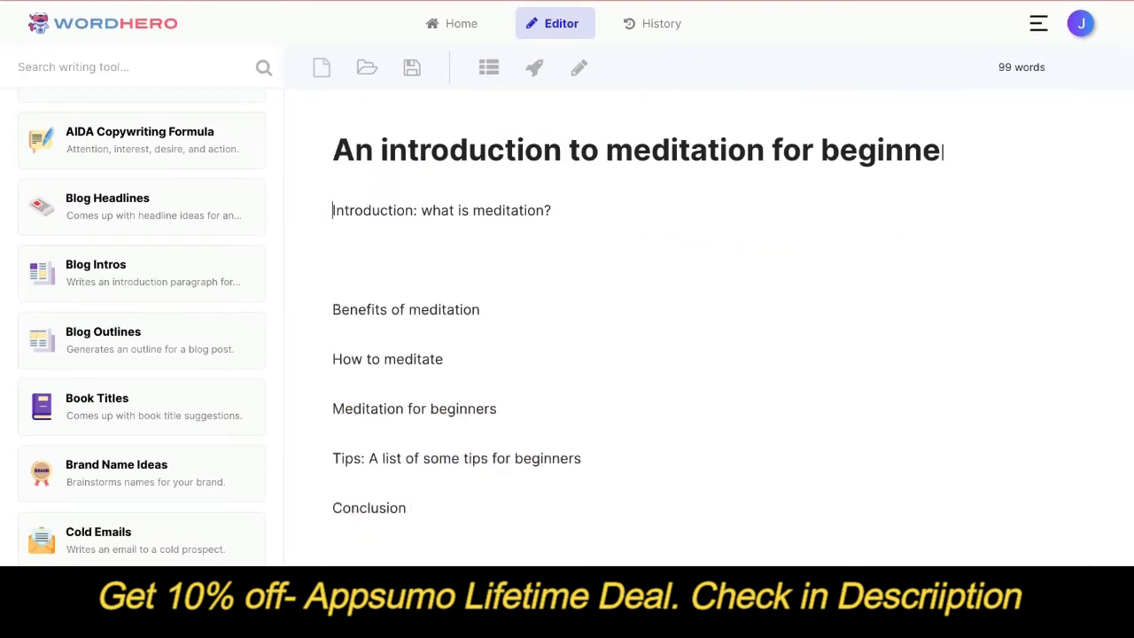
pyautogui.press('Up')
pyautogui.hotkey('ctrl', 'v')
pyautogui.press('Return')
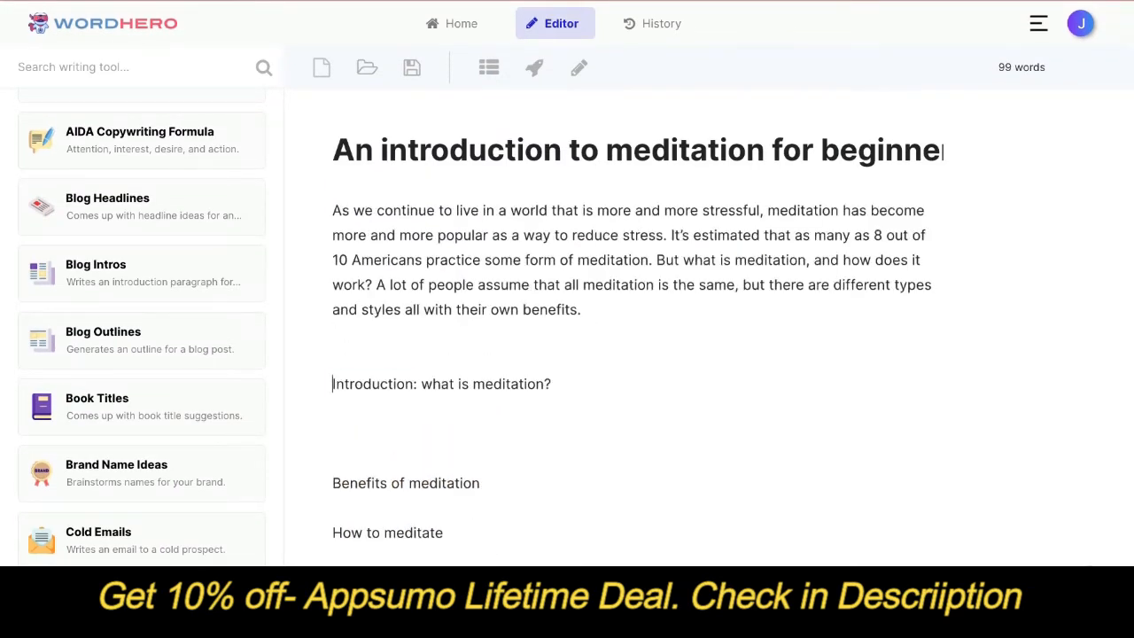
# - Change the line "Introduction: what is meditation?" to "What is meditation?" and remove the extra blank line above it
pyautogui.hotkey('ctrl', 'shift', 'Right')
pyautogui.hotkey('shift', 'Right')
pyautogui.hotkey('shift', 'Right')
pyautogui.hotkey('shift', 'Right')
pyautogui.write('W')
pyautogui.press('Left')
pyautogui.press('BackSpace')
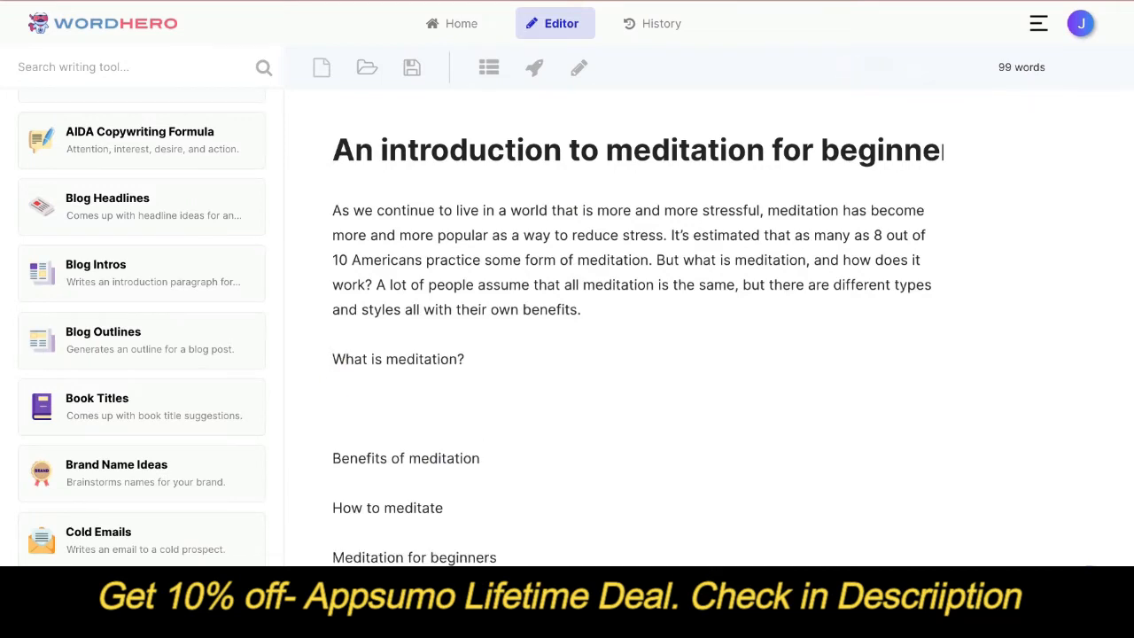
# - Add the section line "Types of meditation" between "What is meditation?" and "Benefits of meditation"
pyautogui.press('End')
pyautogui.press('Return')
pyautogui.press('Return')
pyautogui.press('Return')
pyautogui.write('Types')
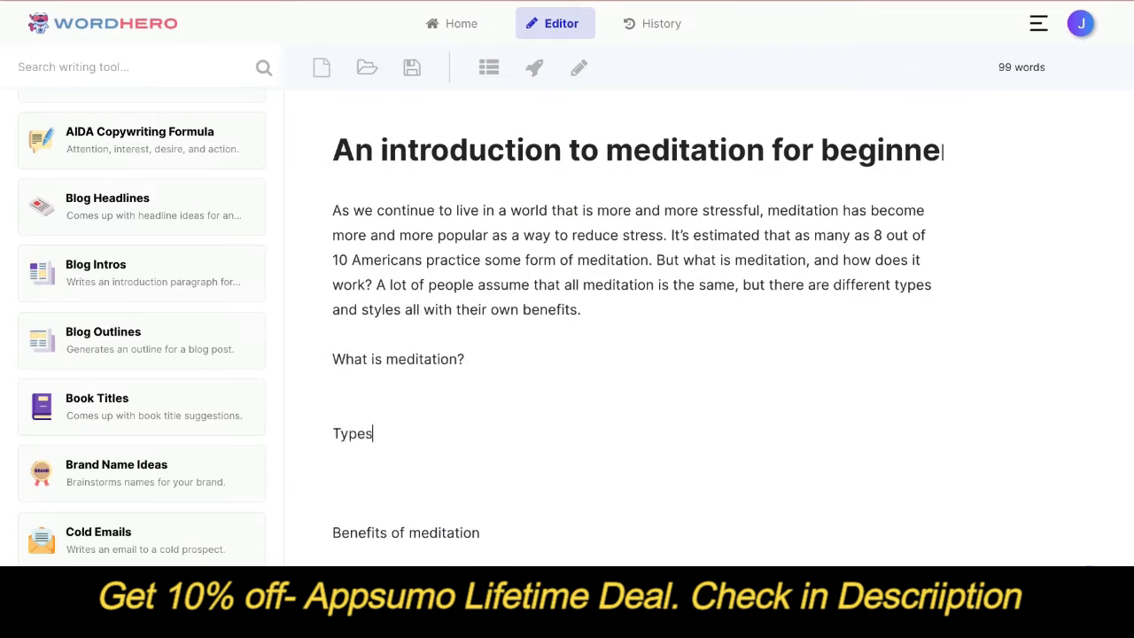
pyautogui.write(' of meditation')
pyautogui.press('BackSpace')
pyautogui.press('BackSpace')
pyautogui.press('BackSpace')
pyautogui.press('BackSpace')
pyautogui.write('tion')
pyautogui.press('BackSpace')
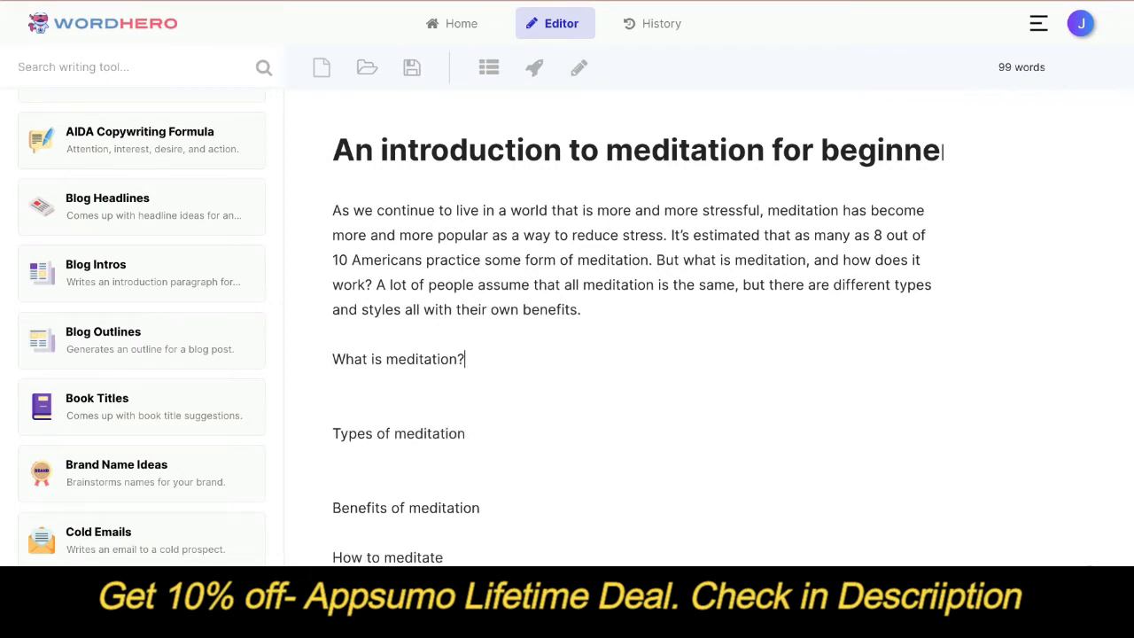
# - Generate an AI-written paragraph under the line "What is meditation?"
pyautogui.press('Return')
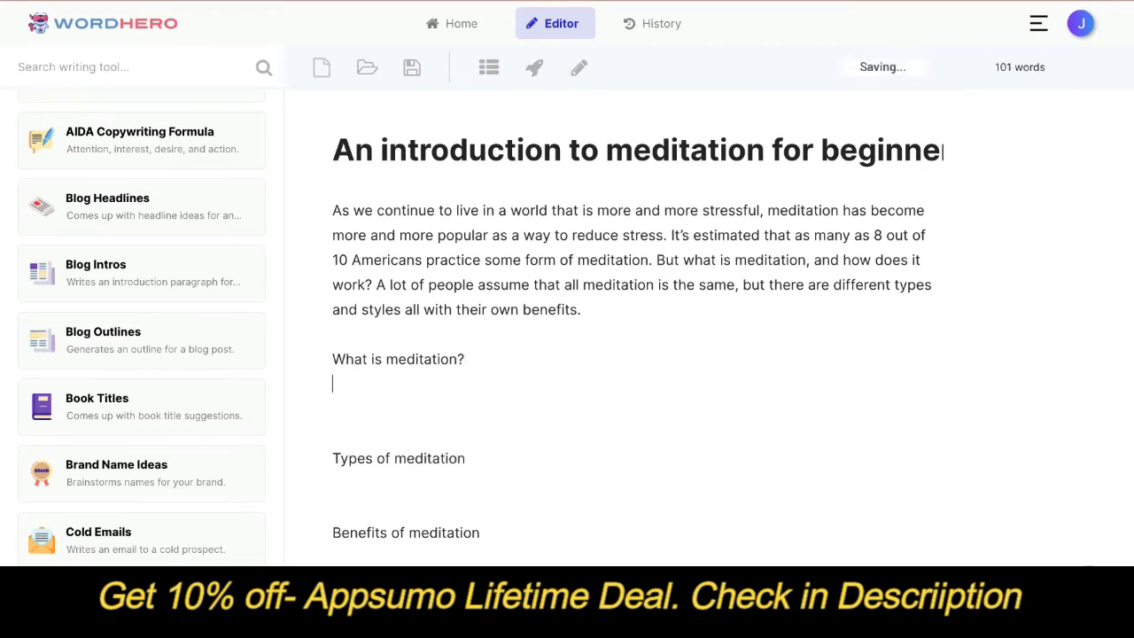
pyautogui.click(333, 409)
pyautogui.tripleClick(422, 358)
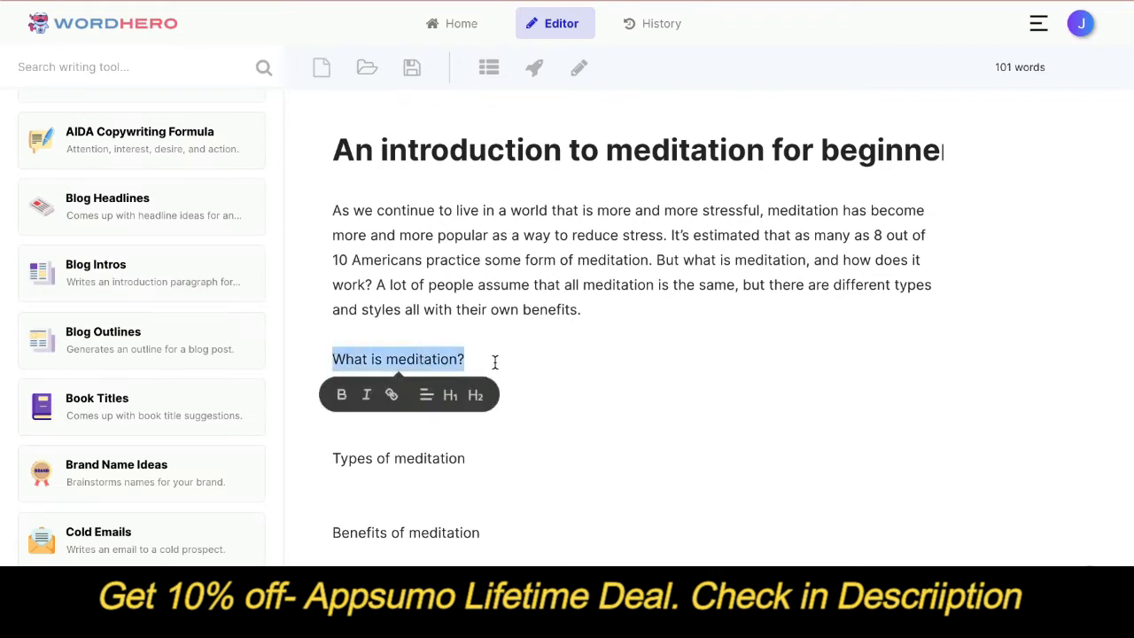
pyautogui.click(533, 69)
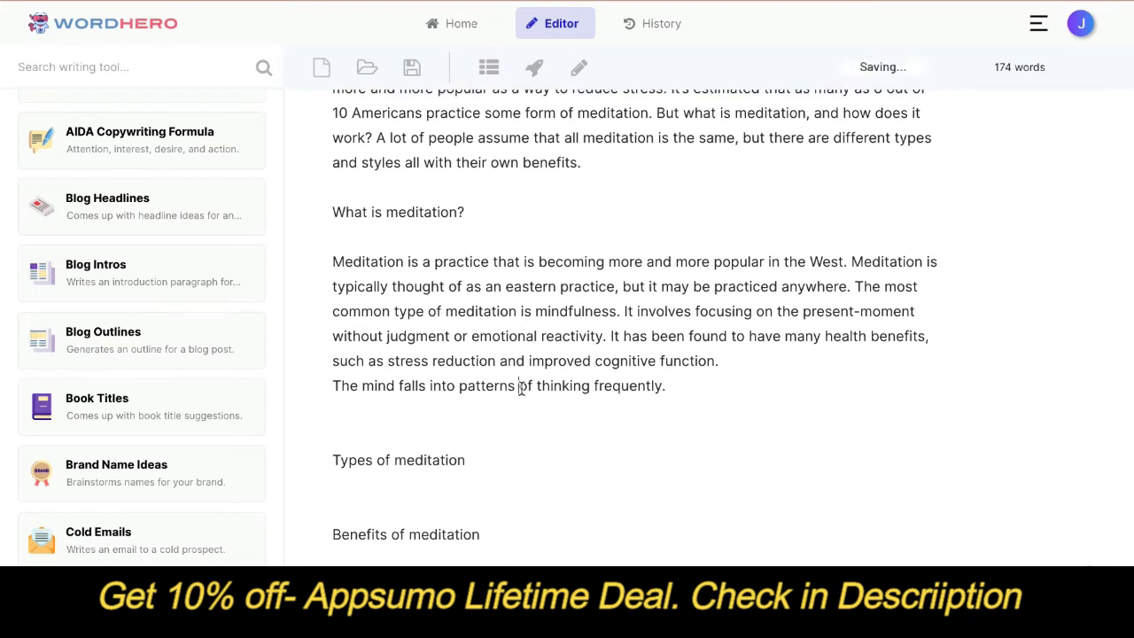
# - Delete the last sentence of the "What is meditation?" section, "The mind falls into patterns of thinking frequently."
pyautogui.doubleClick(525, 387)
pyautogui.click(662, 387)
pyautogui.hotkey('shift', 'Home')
pyautogui.press('BackSpace')
pyautogui.press('BackSpace')
pyautogui.scroll(2, 473, 286)
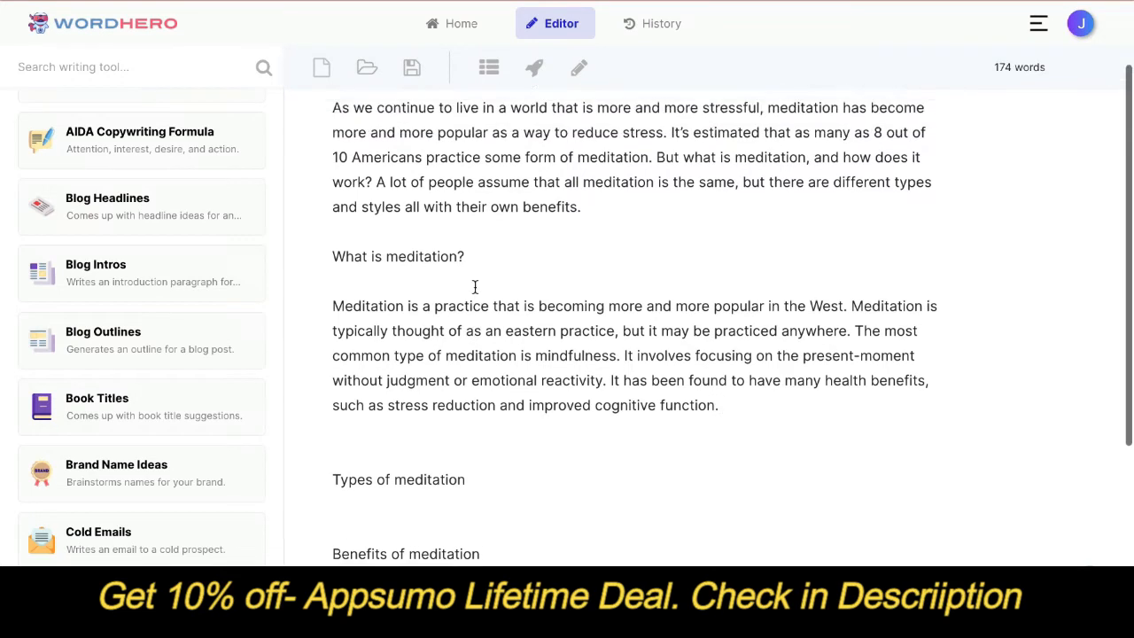
# - Format "What is meditation?" as an H2 heading and add a blank line above it
pyautogui.tripleClick(403, 273)
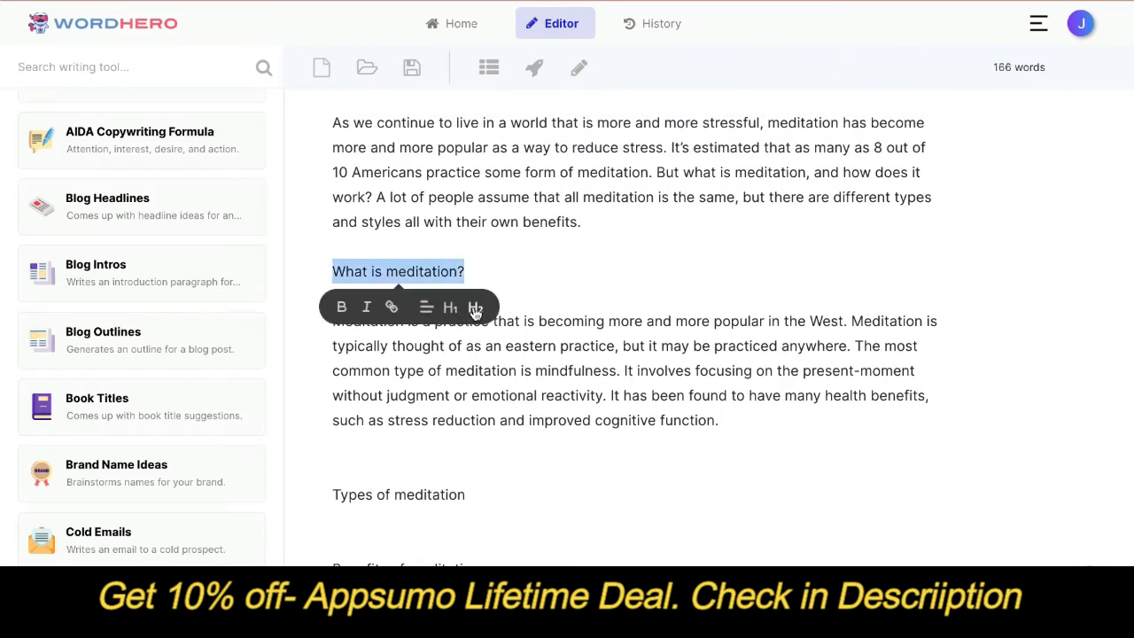
pyautogui.click(476, 306)
pyautogui.click(633, 235)
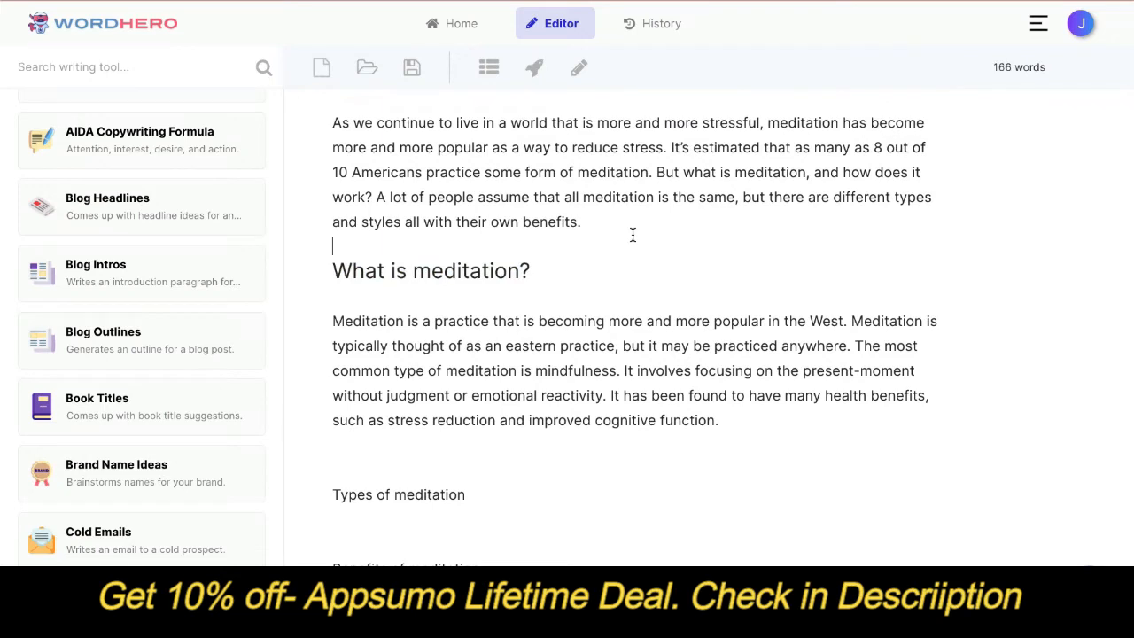
pyautogui.press('Return')
pyautogui.scroll(1, 632, 235)
pyautogui.scroll(-2, 775, 333)
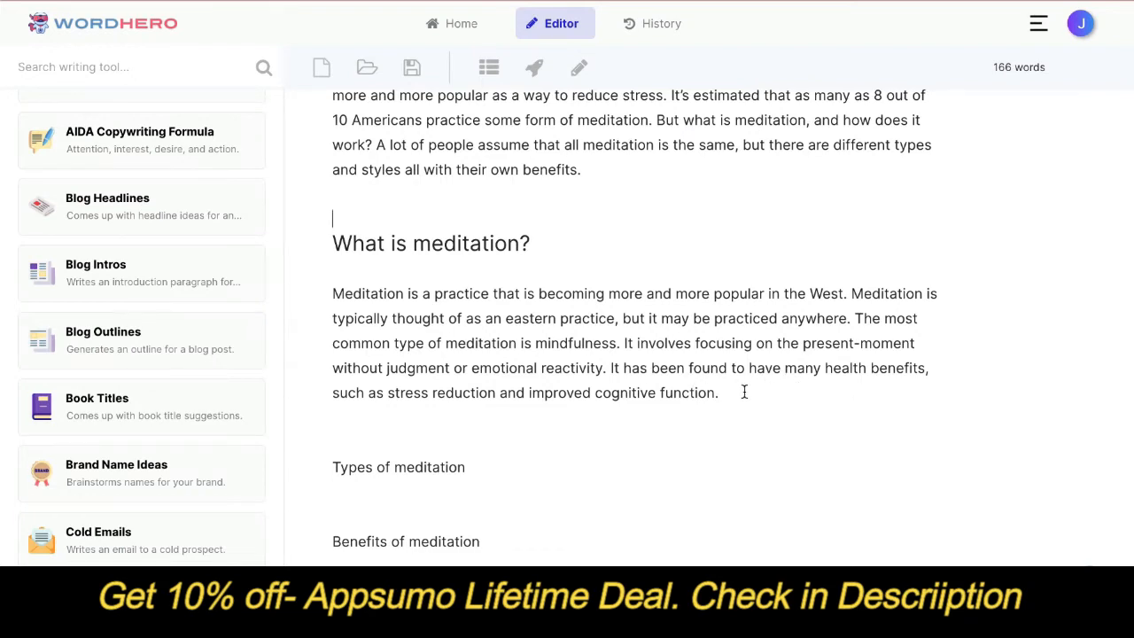
# - Generate an AI-written paragraph under "Types of meditation" and add blank space below that paragraph
pyautogui.scroll(-2, 744, 392)
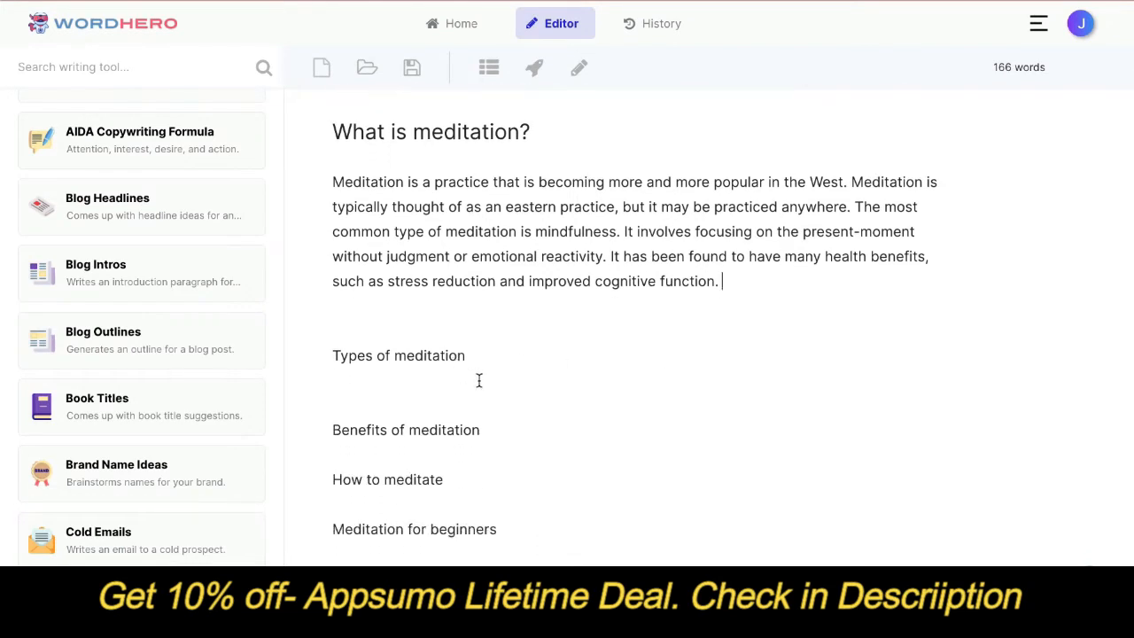
pyautogui.scroll(4, 481, 380)
pyautogui.scroll(-2, 479, 380)
pyautogui.click(499, 443)
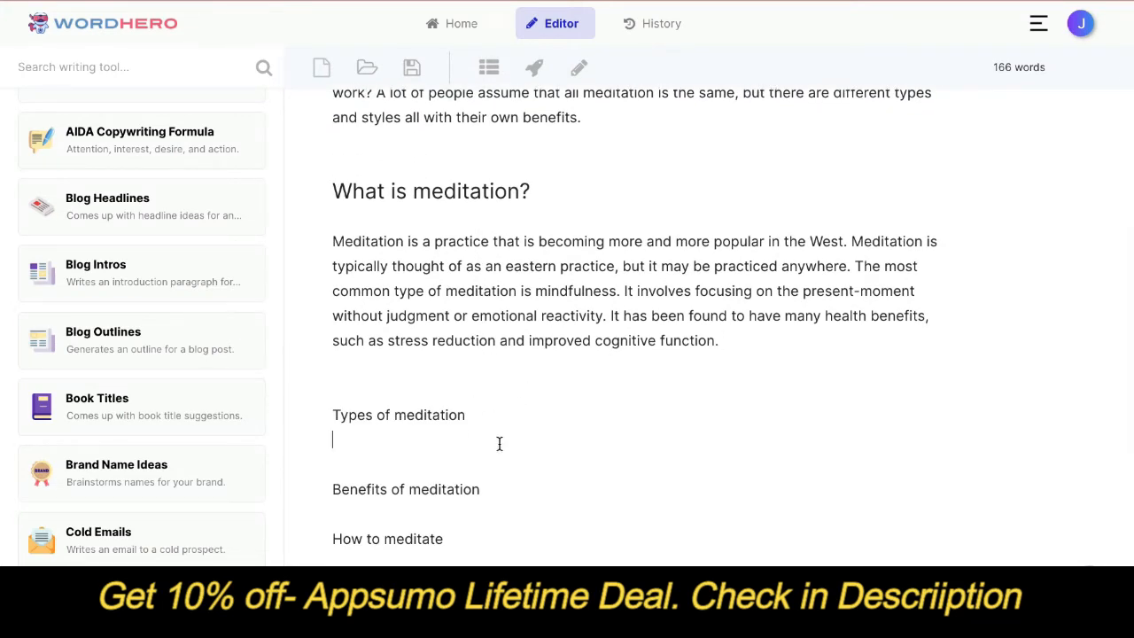
pyautogui.press('Return')
pyautogui.hotkey('shift', 'End')
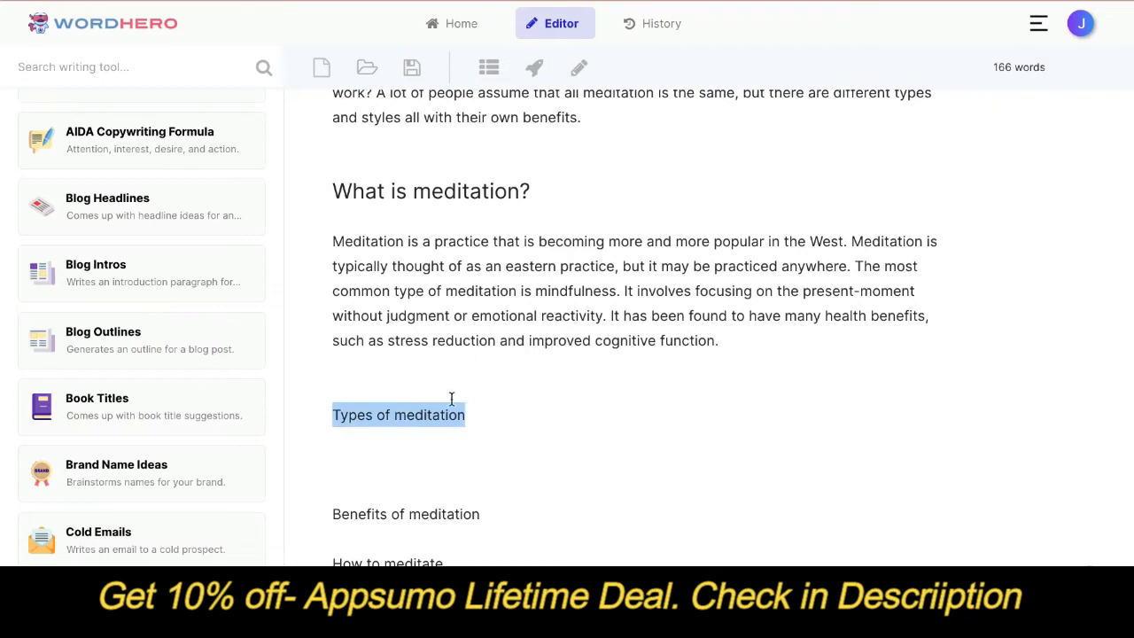
pyautogui.tripleClick(429, 414)
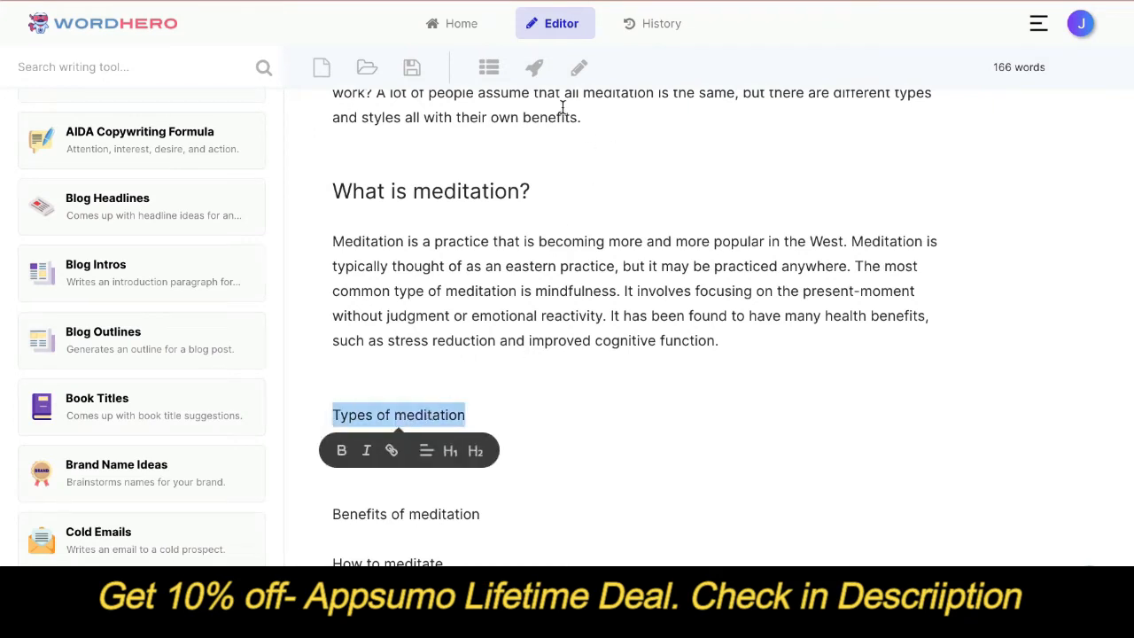
pyautogui.click(533, 70)
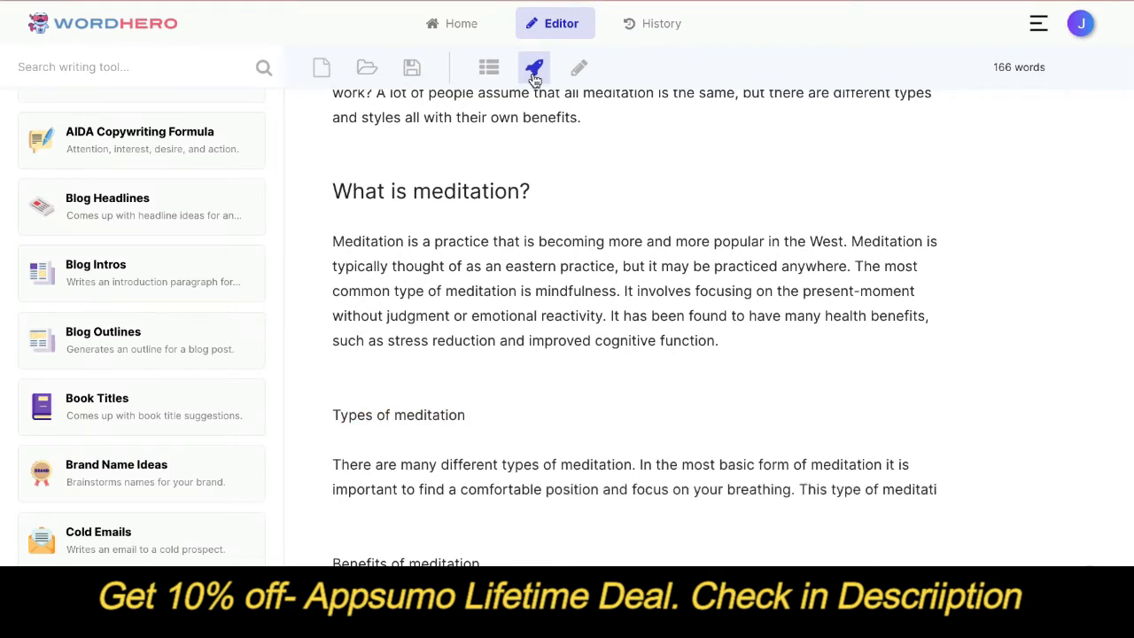
pyautogui.scroll(-2, 529, 251)
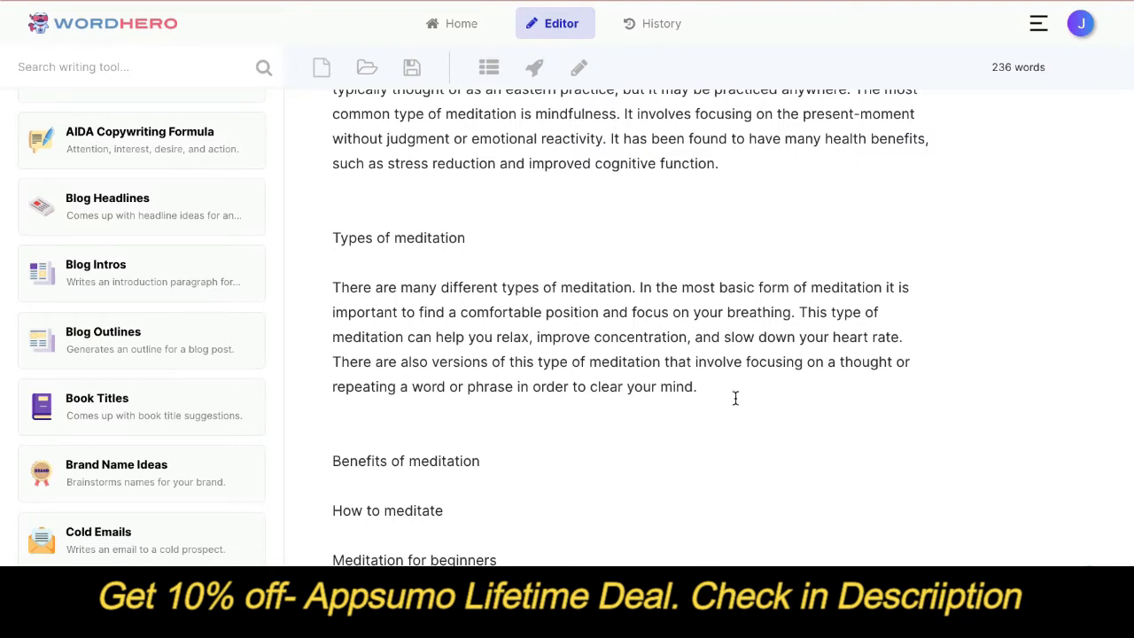
pyautogui.press('Return')
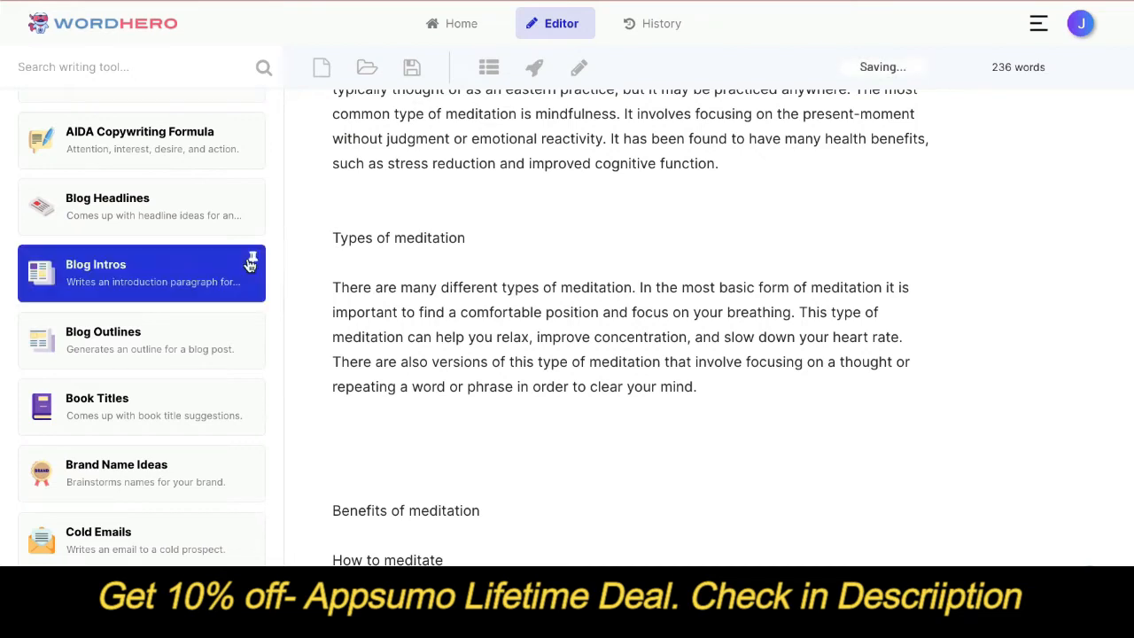
# - Find the Listicles writing tool and generate list items for the short description "types of meditation"
pyautogui.scroll(3, 162, 278)
pyautogui.scroll(-3, 378, 458)
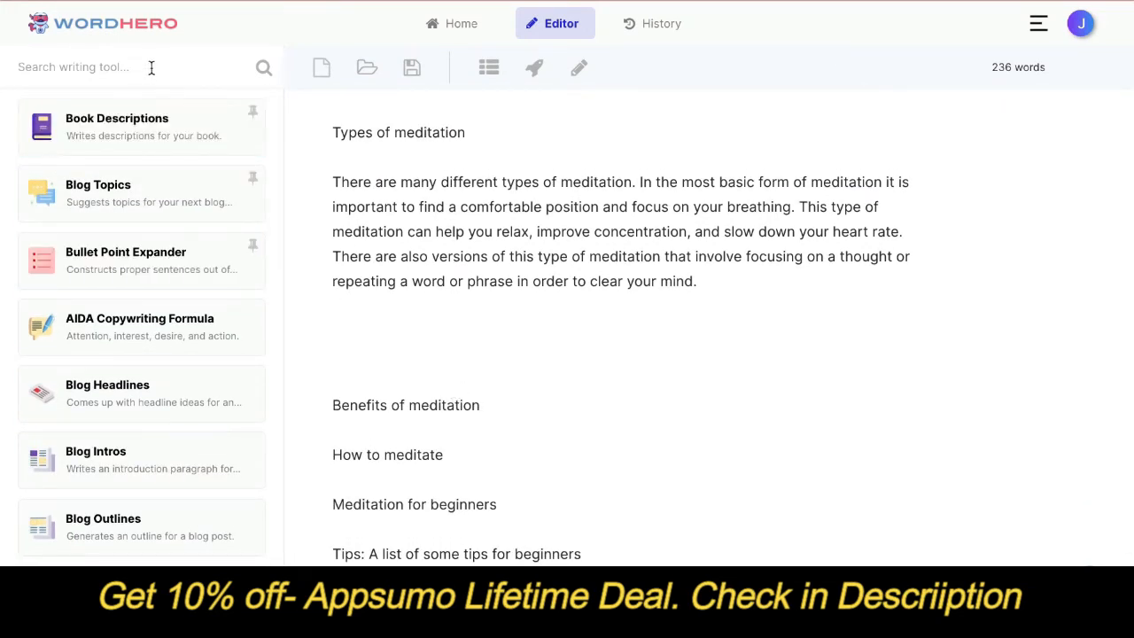
pyautogui.write('listib')
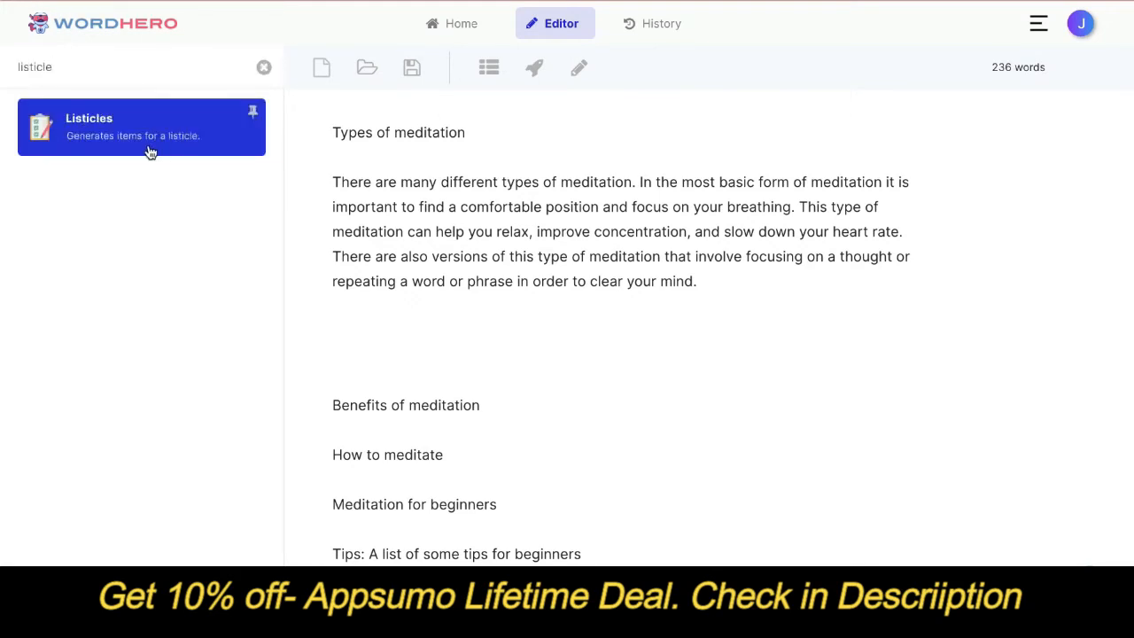
pyautogui.click(135, 139)
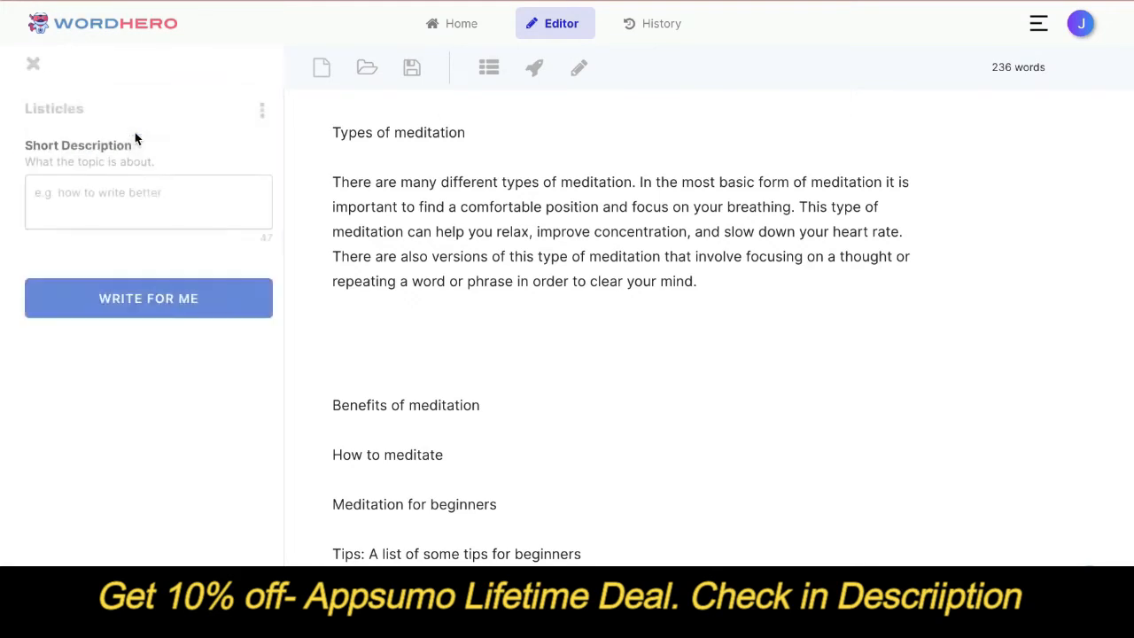
pyautogui.click(132, 199)
pyautogui.write('types of meditation')
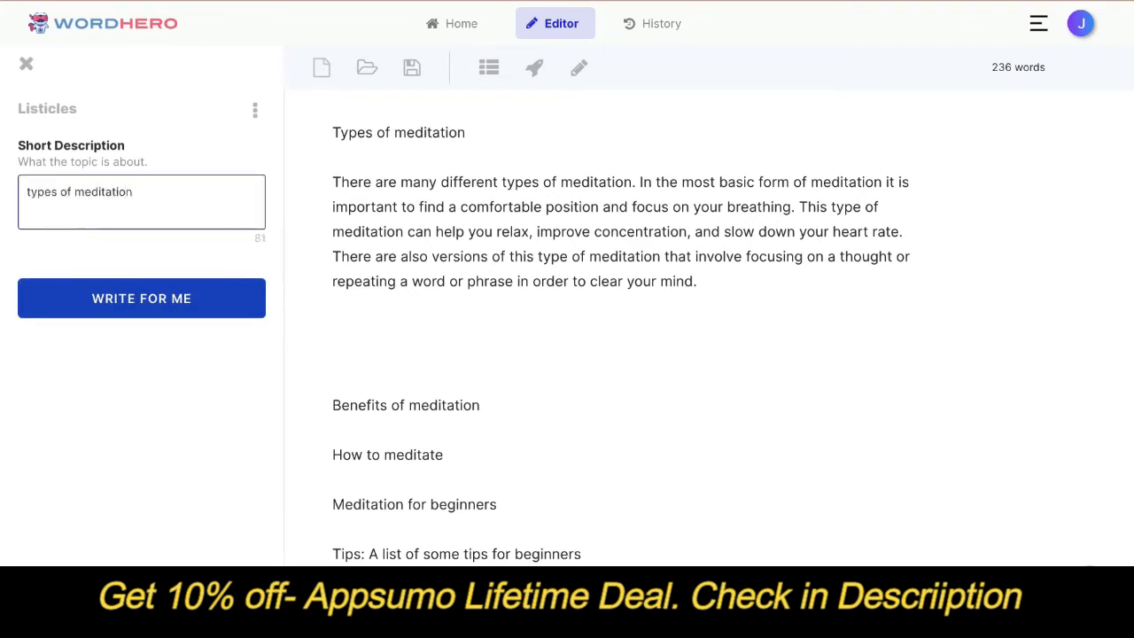
pyautogui.click(97, 296)
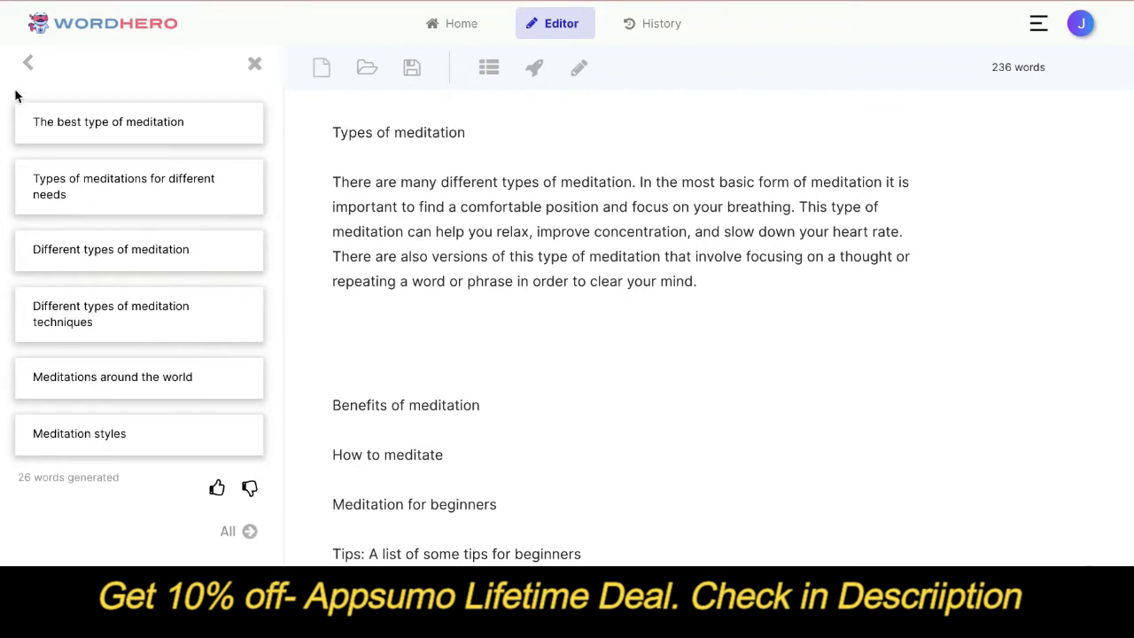
# - Regenerate the listicle with the short description "what are the different types of meditation" and insert all its items into the document
pyautogui.click(30, 65)
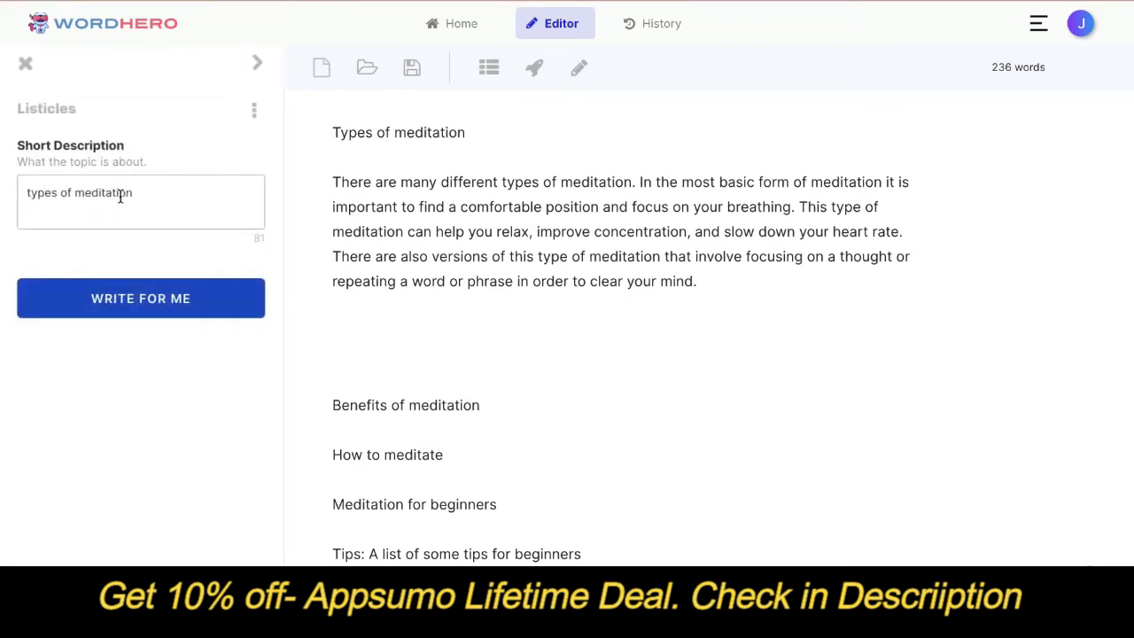
pyautogui.click(28, 192)
pyautogui.write('what are t')
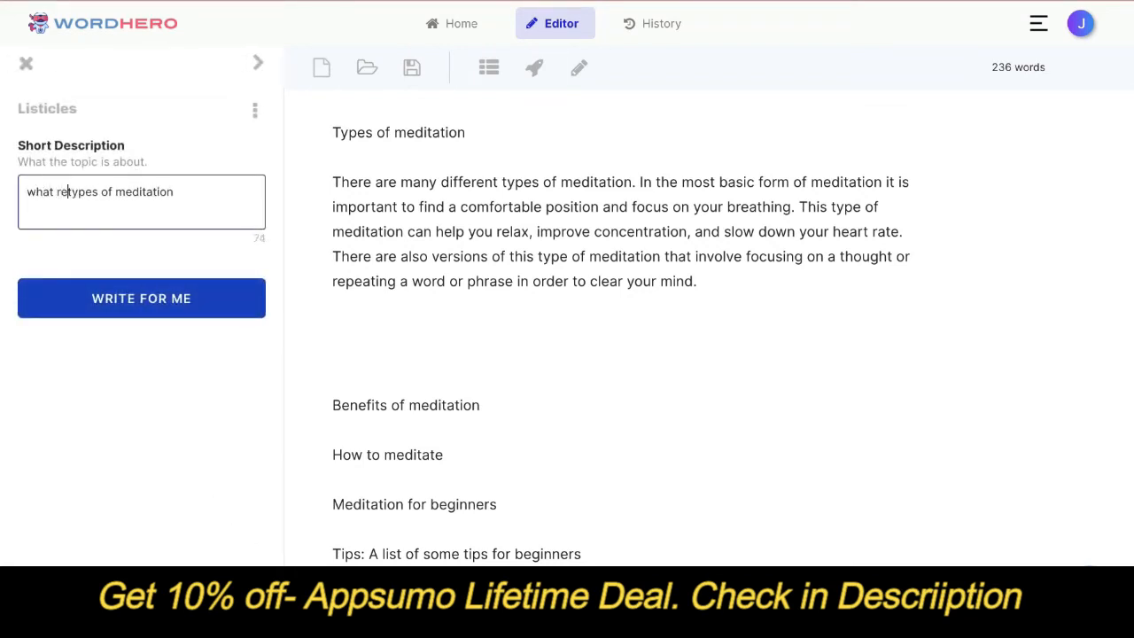
pyautogui.write('he different')
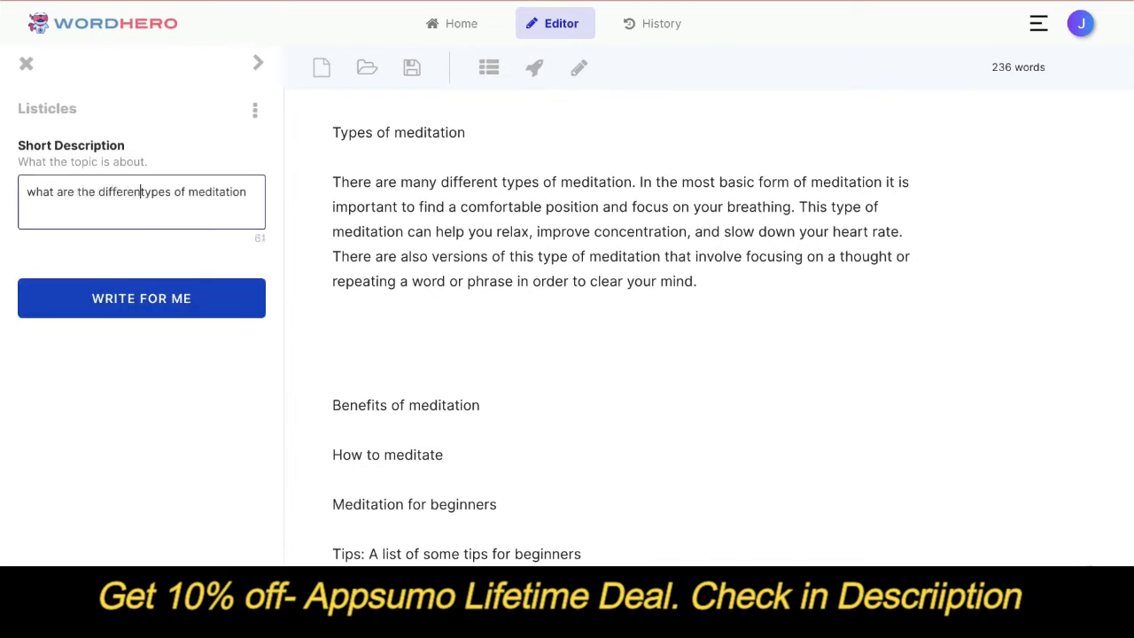
pyautogui.press('End')
pyautogui.click(134, 306)
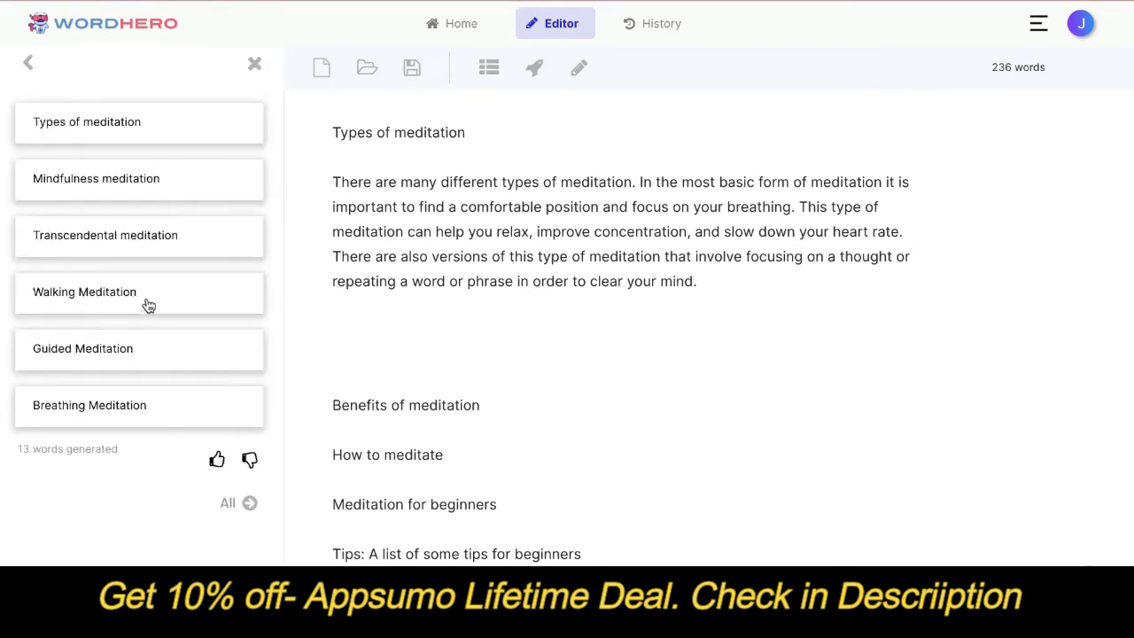
pyautogui.scroll(-1, 156, 257)
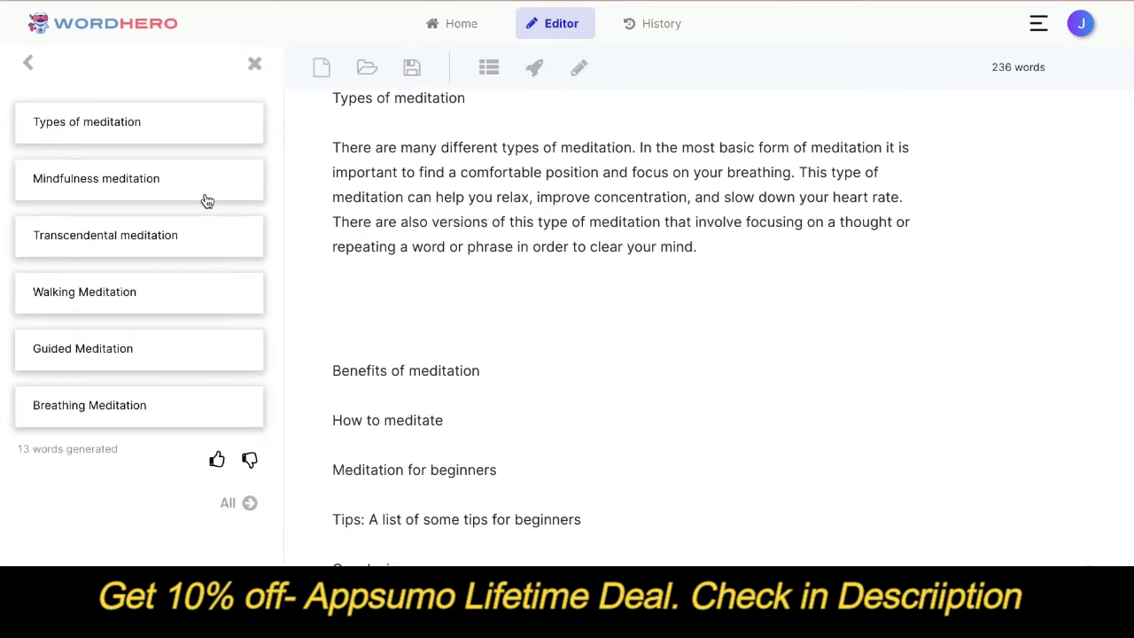
pyautogui.scroll(-1, 497, 352)
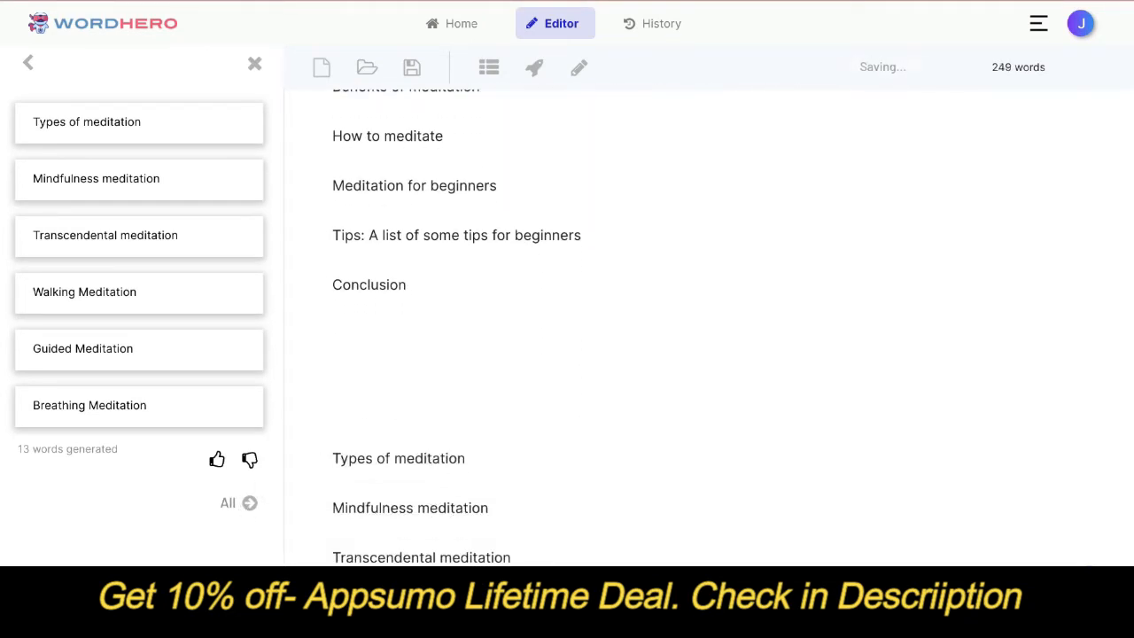
# - Move the inserted list items below the "Types of meditation" paragraph and delete the list's repeated "Types of meditation" line
pyautogui.scroll(-2, 511, 542)
pyautogui.moveTo(518, 570); pyautogui.dragTo(332, 296)
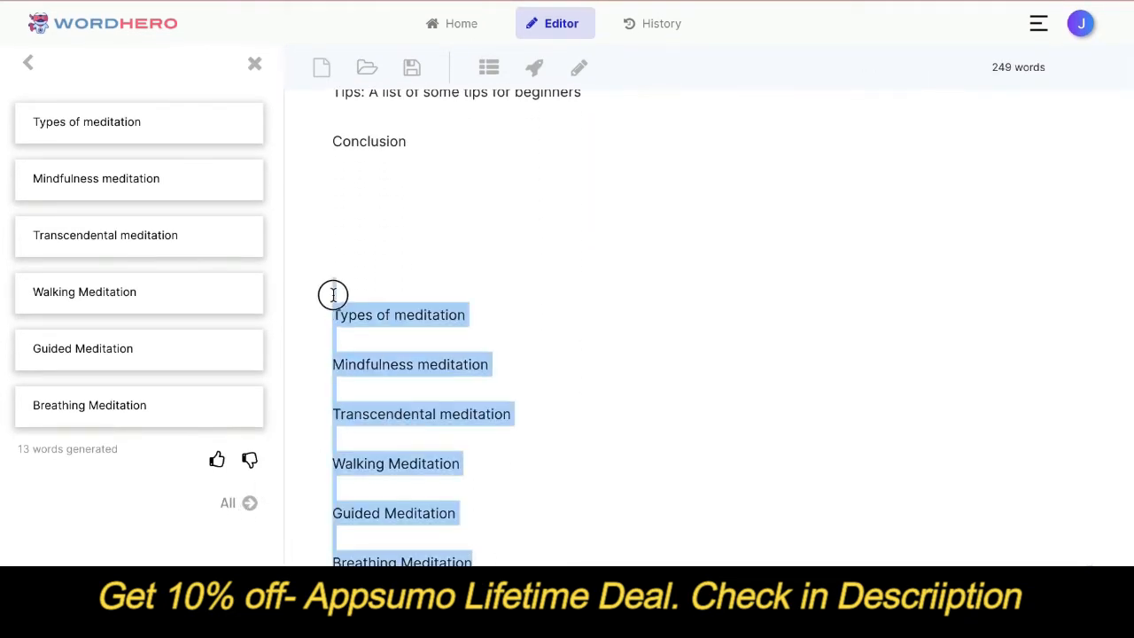
pyautogui.press('super+x')
pyautogui.scroll(2, 501, 347)
pyautogui.click(492, 353)
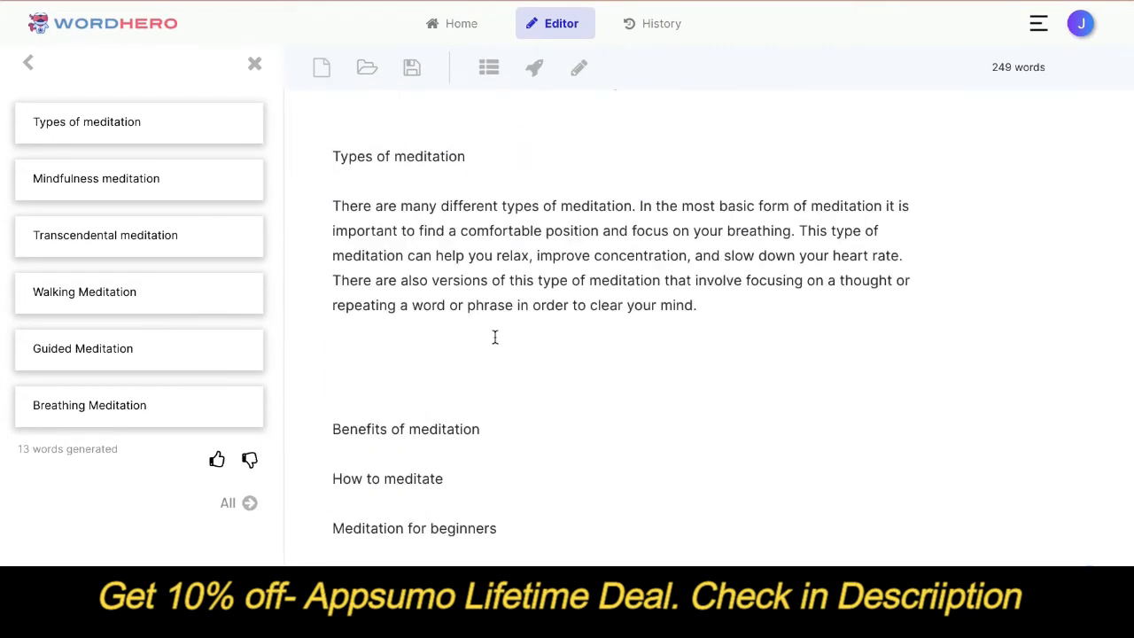
pyautogui.press('super+v')
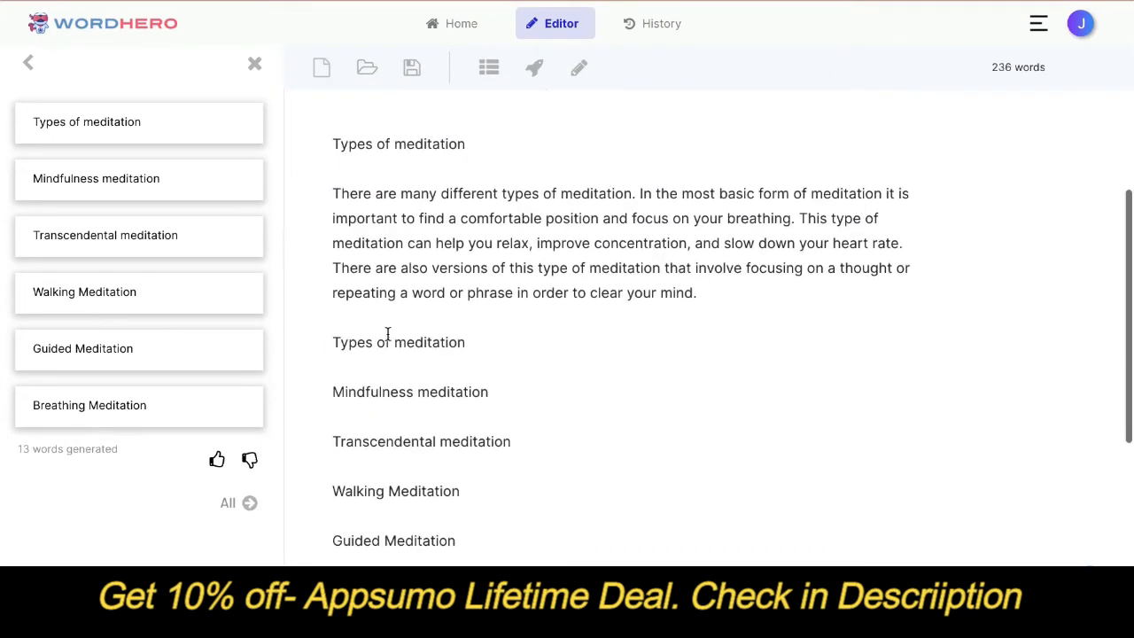
pyautogui.tripleClick(387, 333)
pyautogui.press('BackSpace')
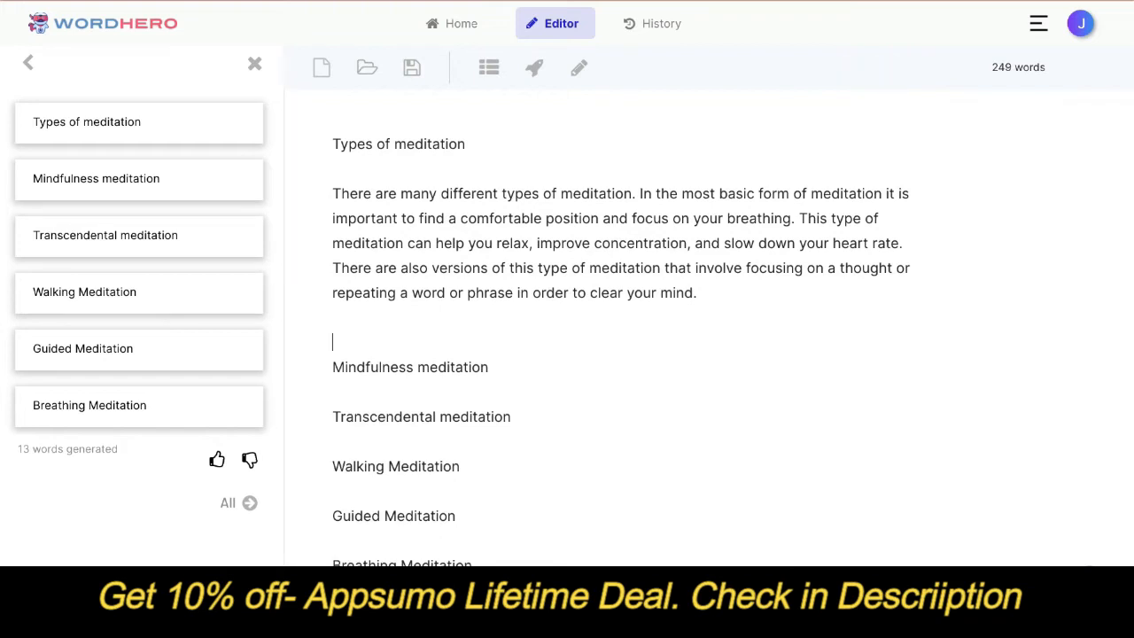
# - Remove the extra blank line above "Mindfulness meditation" and close the generated listicle results
pyautogui.press('BackSpace')
pyautogui.scroll(-1, 392, 443)
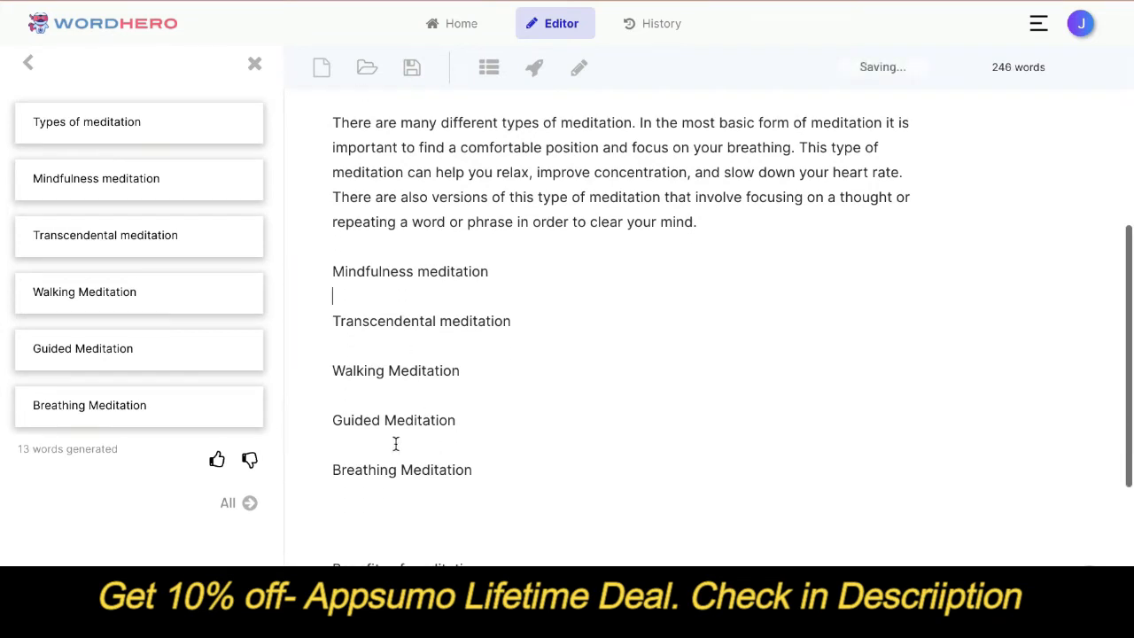
pyautogui.scroll(1, 418, 508)
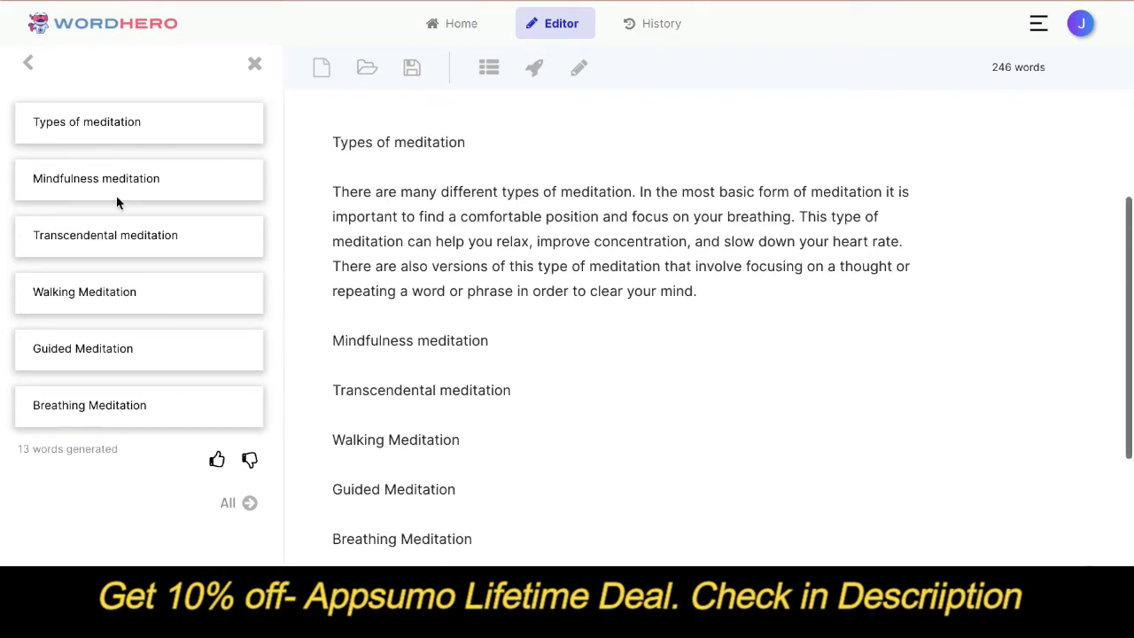
pyautogui.click(254, 64)
pyautogui.scroll(1, 521, 310)
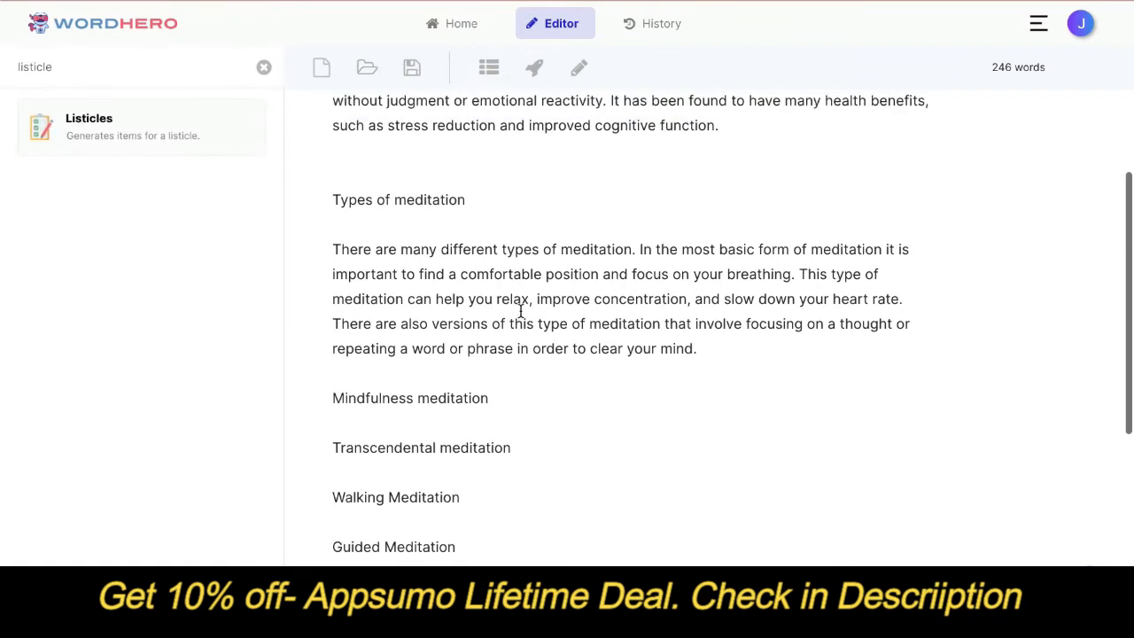
# - Generate an AI-written paragraph under "Mindfulness meditation" and add a blank line below that paragraph
pyautogui.doubleClick(418, 398)
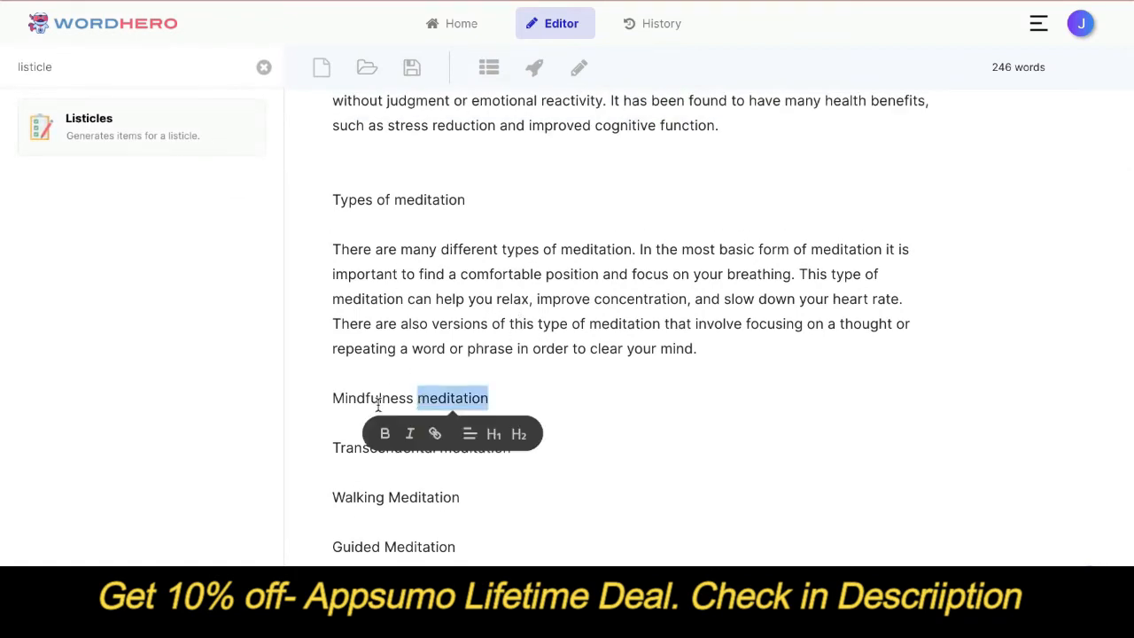
pyautogui.doubleClick(379, 404)
pyautogui.keyDown('shift'); pyautogui.click(475, 398); pyautogui.keyUp('shift')
pyautogui.scroll(-1, 499, 384)
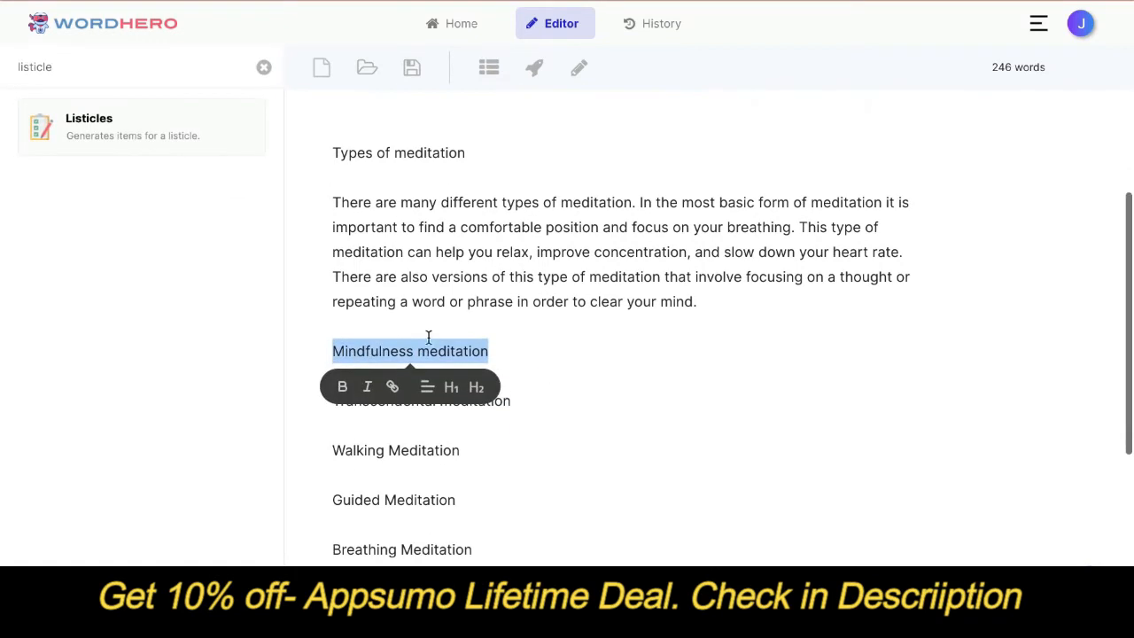
pyautogui.tripleClick(443, 348)
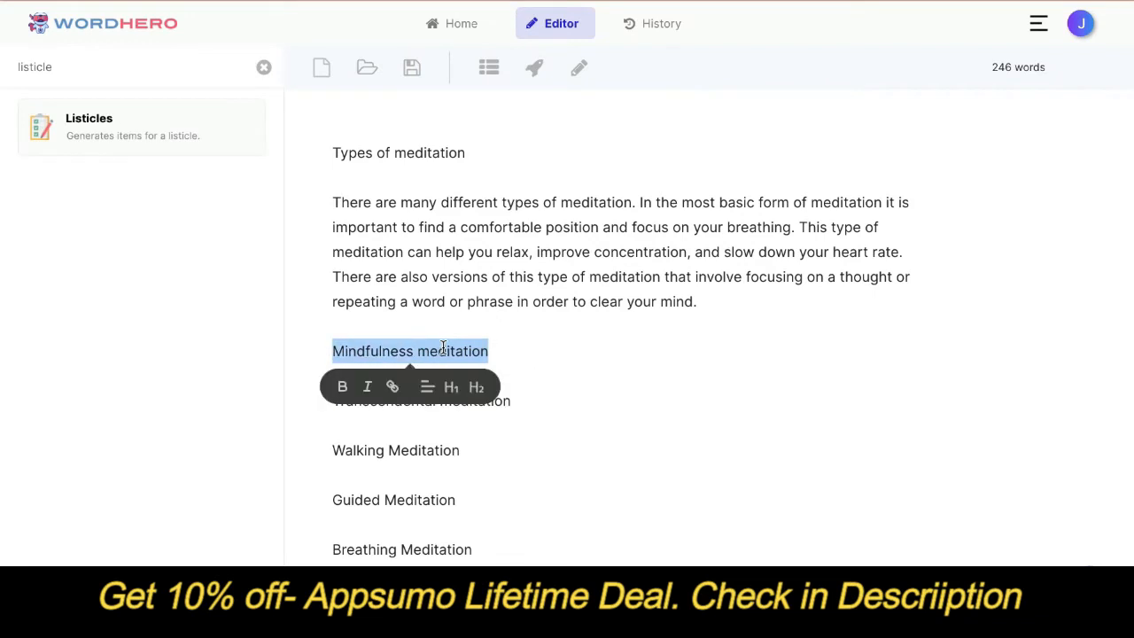
pyautogui.click(529, 71)
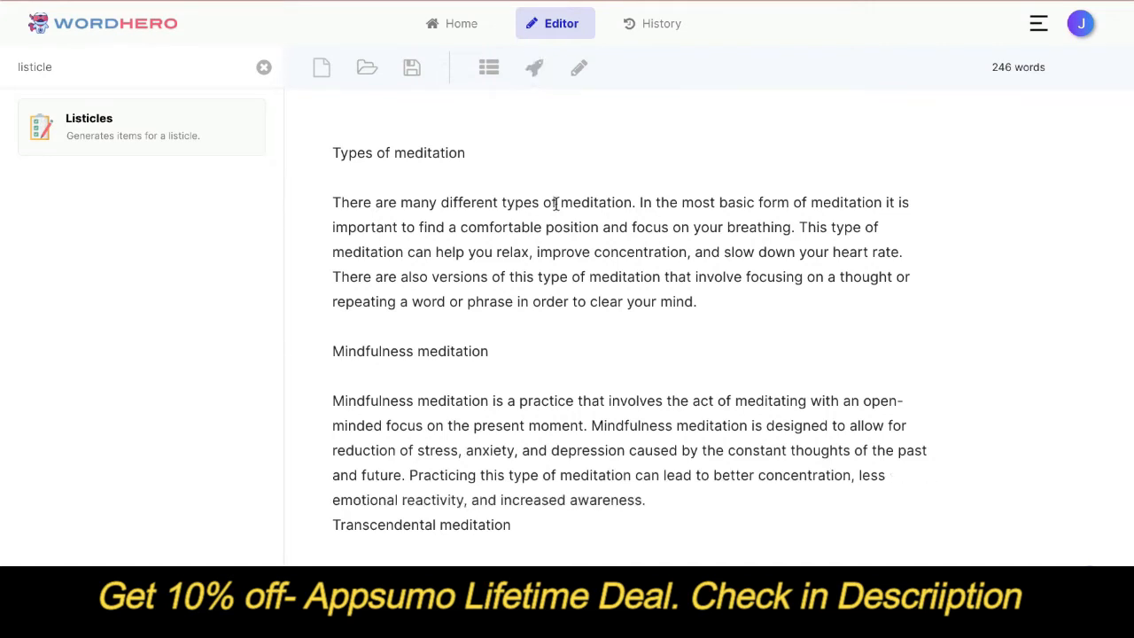
pyautogui.press('Return')
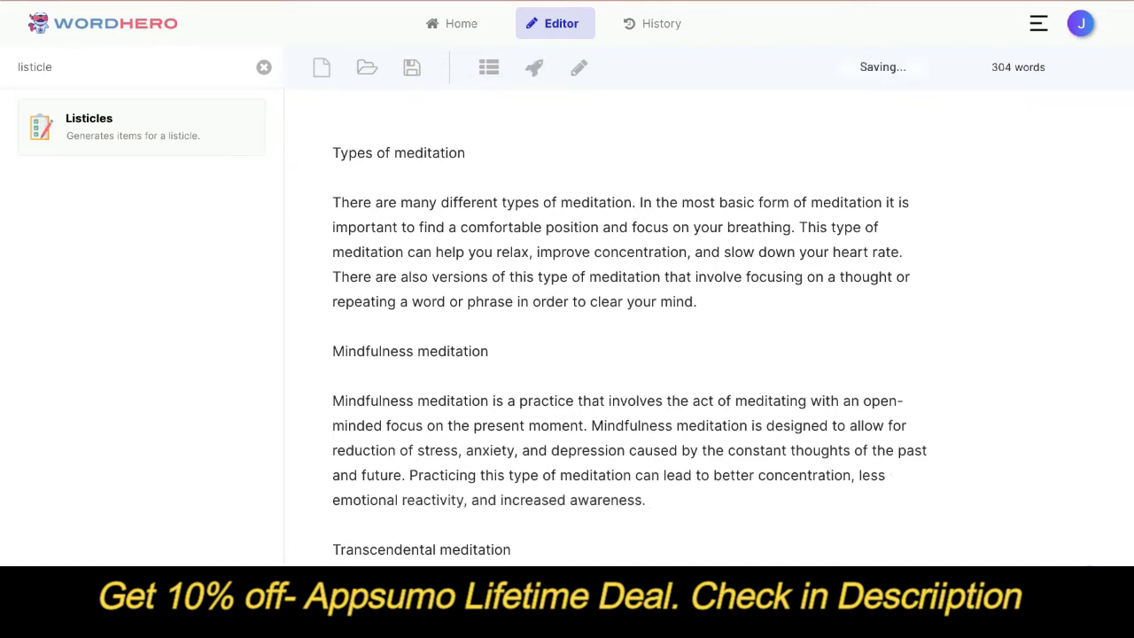
# - Format the "Types of meditation" line as an H2 heading and make the "Mindfulness meditation" subheading bold
pyautogui.scroll(1, 430, 240)
pyautogui.tripleClick(431, 240)
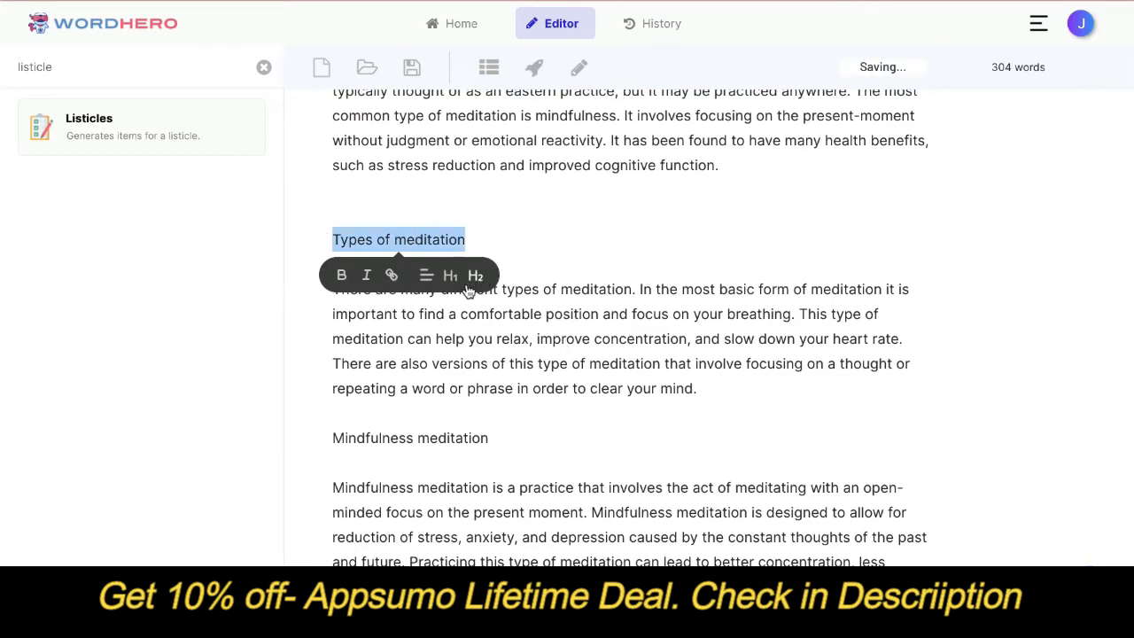
pyautogui.click(474, 275)
pyautogui.tripleClick(394, 437)
pyautogui.click(345, 474)
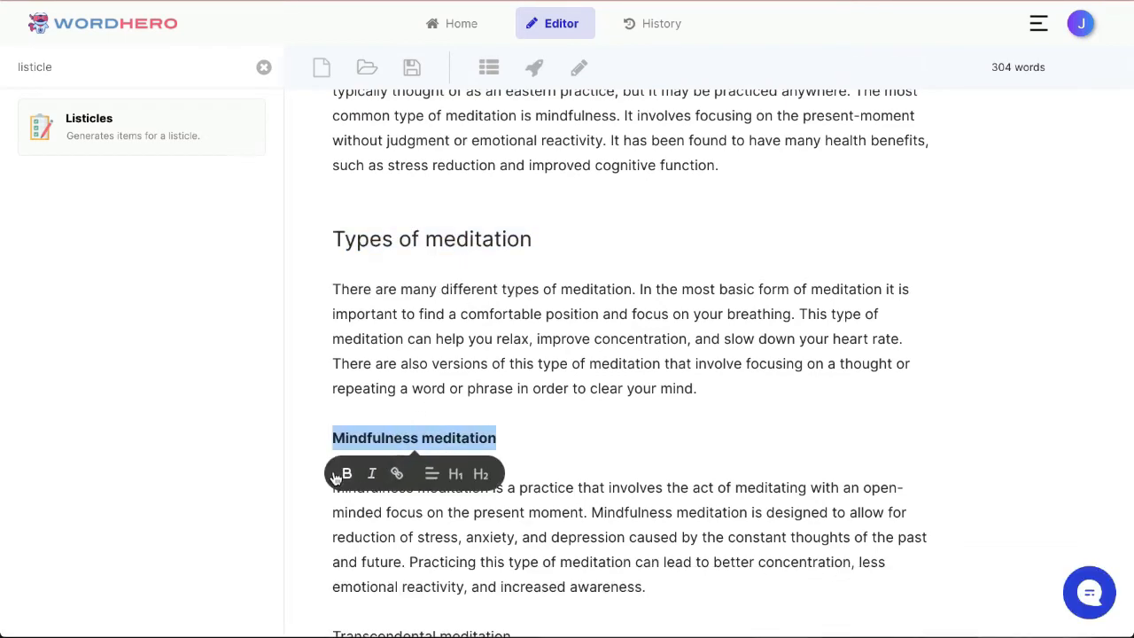
# - Add a blank line below "Transcendental meditation" and generate an AI-written paragraph for that subheading
pyautogui.scroll(-3, 397, 398)
pyautogui.click(403, 399)
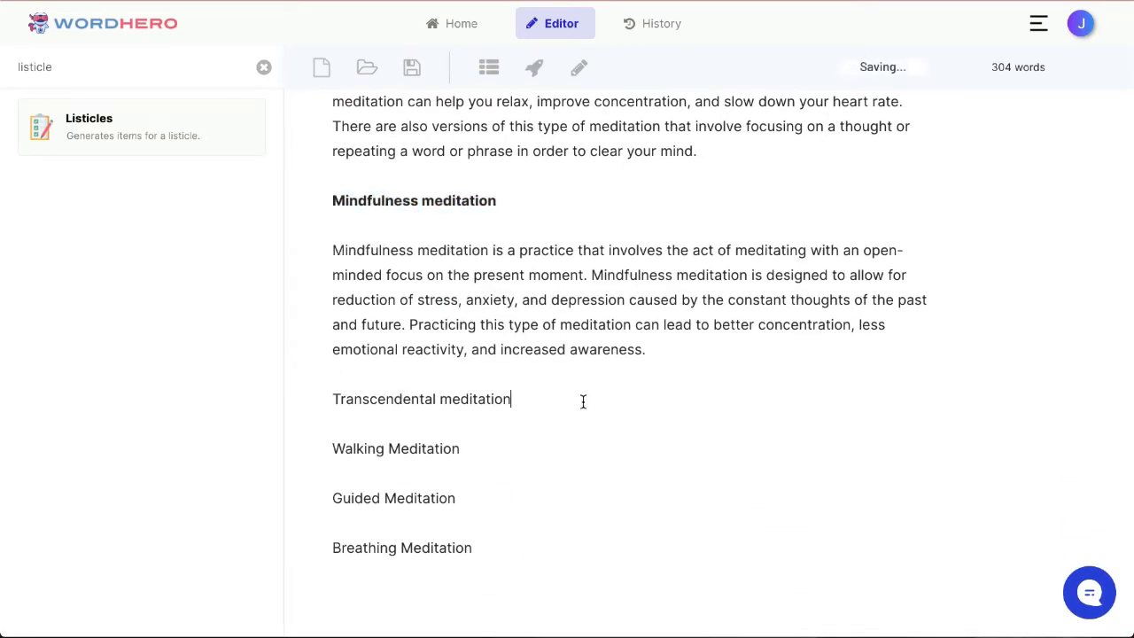
pyautogui.press('Return')
pyautogui.hotkey('shift', 'Up')
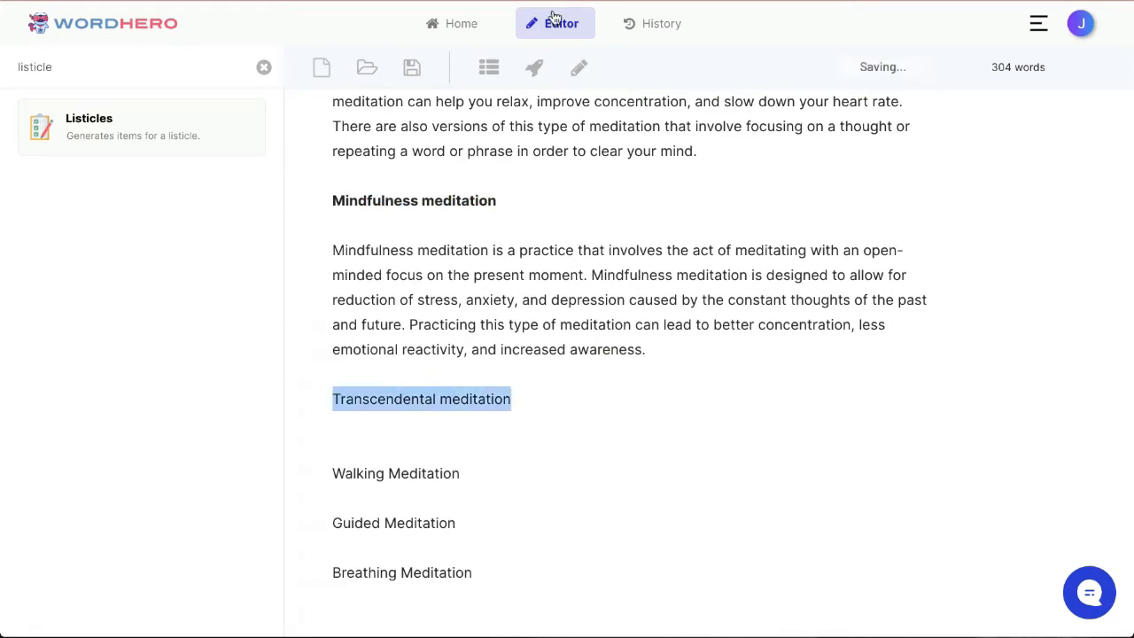
pyautogui.click(534, 68)
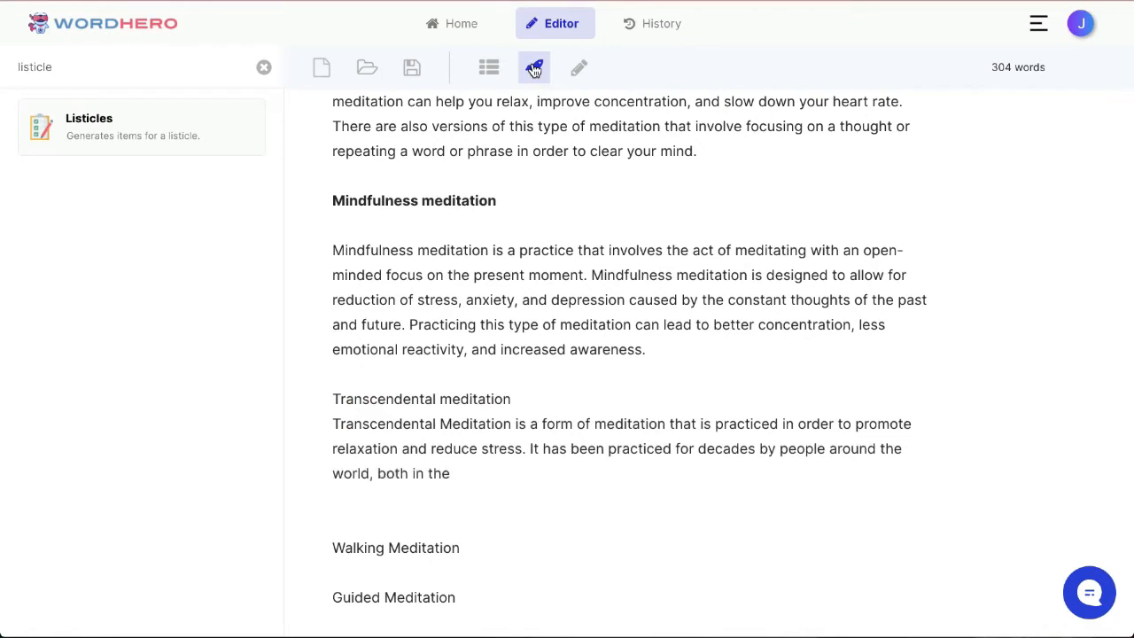
pyautogui.scroll(-2, 612, 309)
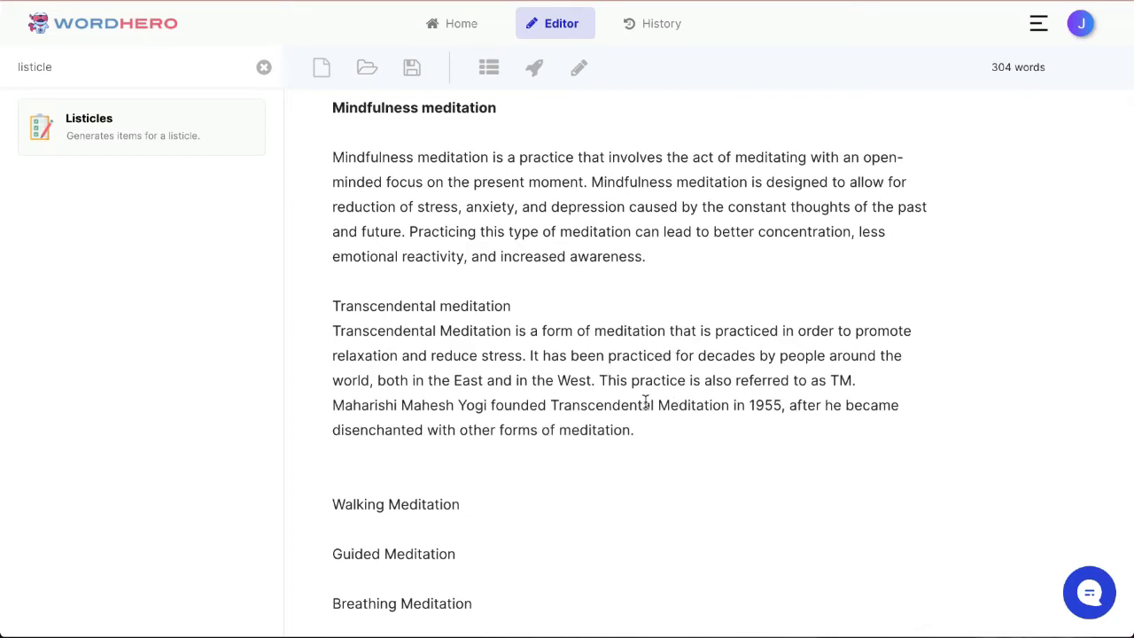
# - Join the "Maharishi Mahesh Yogi" sentence to the preceding Transcendental Meditation text and insert a blank line between the subheading and its paragraph
pyautogui.doubleClick(440, 429)
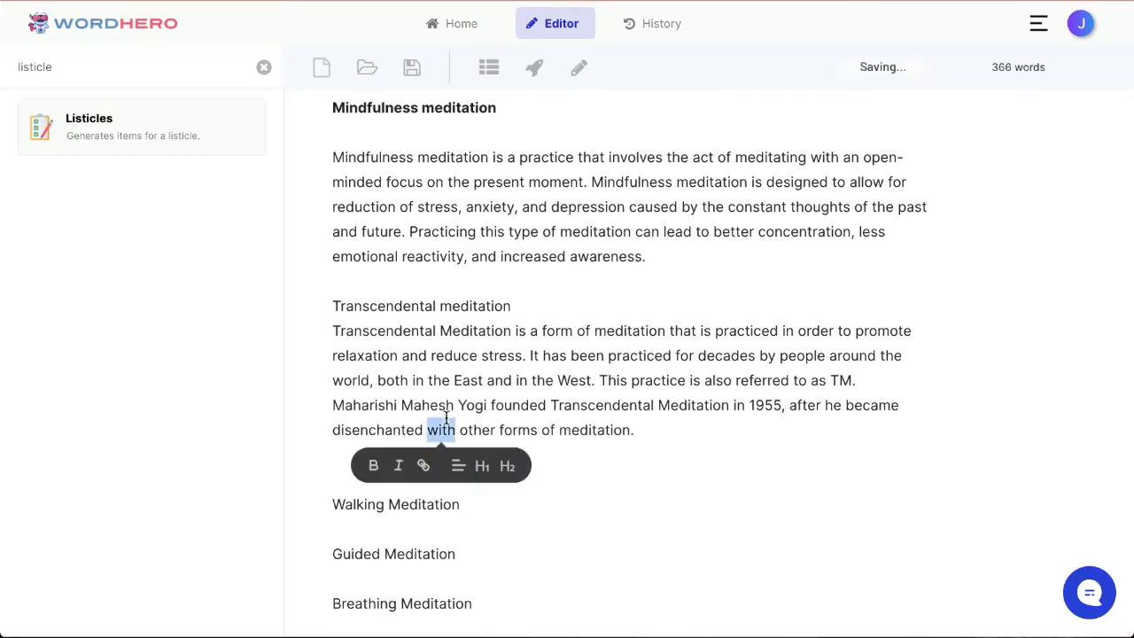
pyautogui.tripleClick(551, 408)
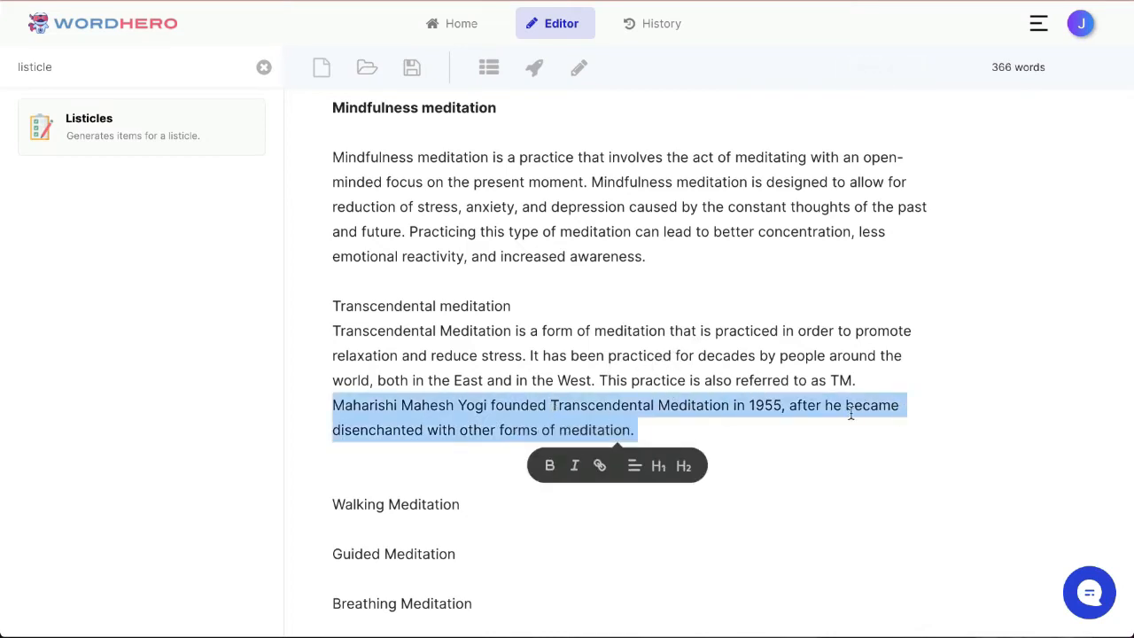
pyautogui.press('Left')
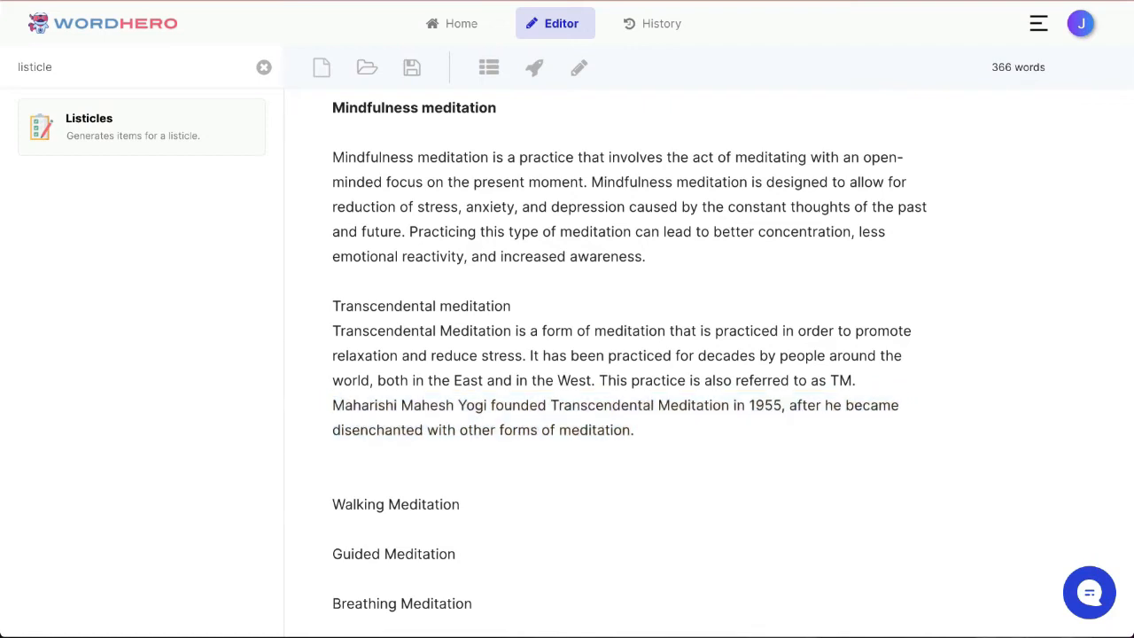
pyautogui.press('BackSpace')
pyautogui.press('Return')
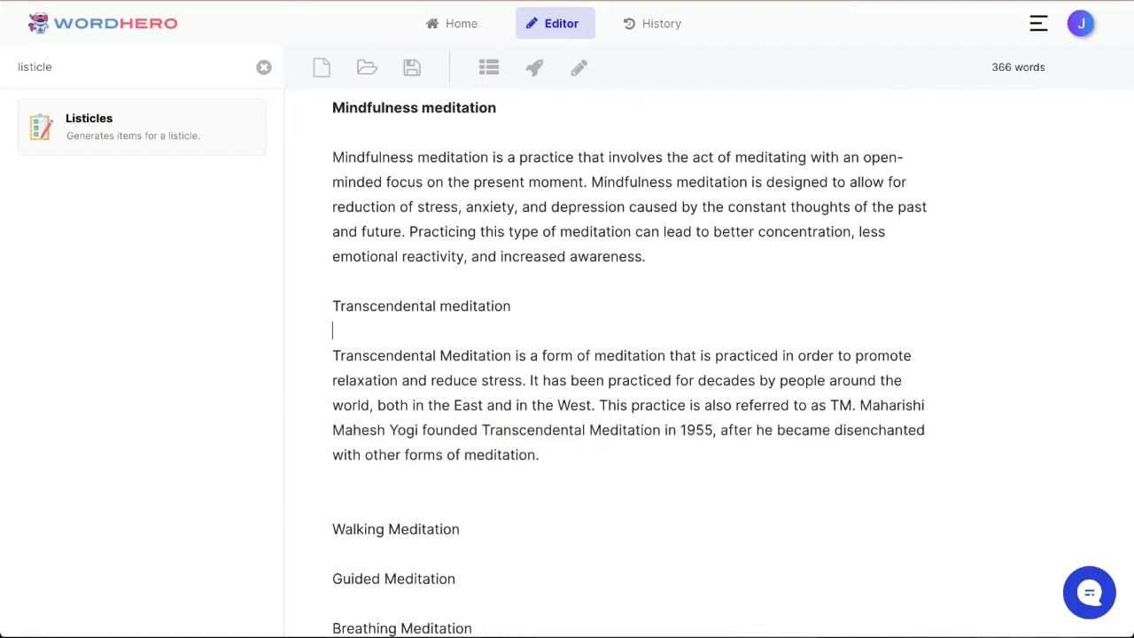
# - Make the "Transcendental meditation" subheading bold and remove the extra blank line below its paragraph
pyautogui.hotkey('shift', 'End')
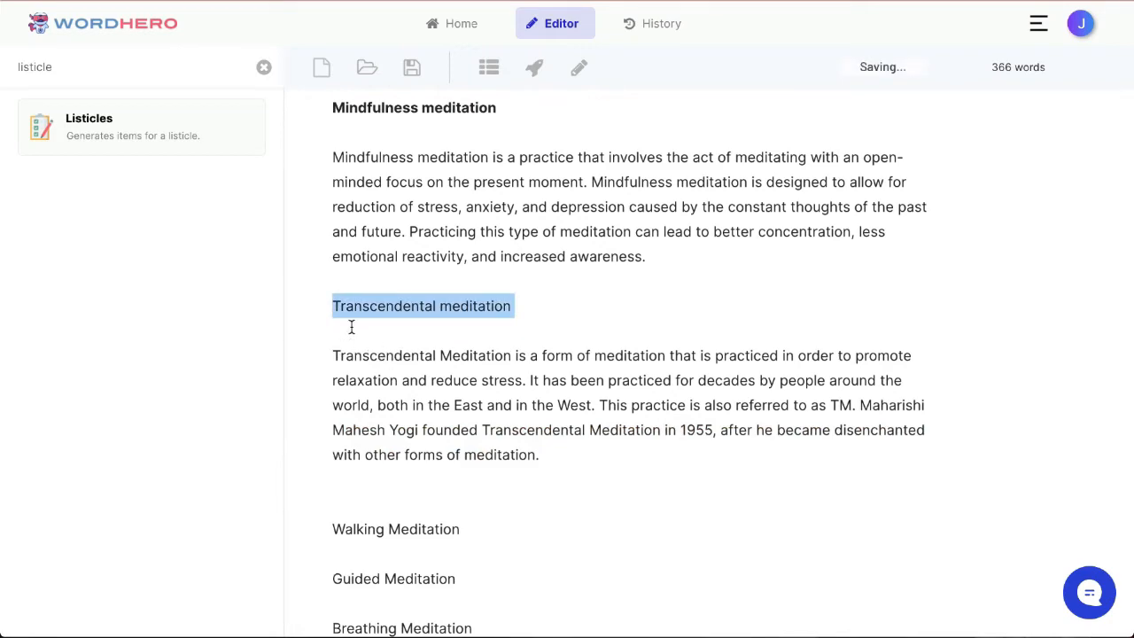
pyautogui.tripleClick(344, 303)
pyautogui.click(355, 341)
pyautogui.scroll(-1, 378, 403)
pyautogui.click(402, 407)
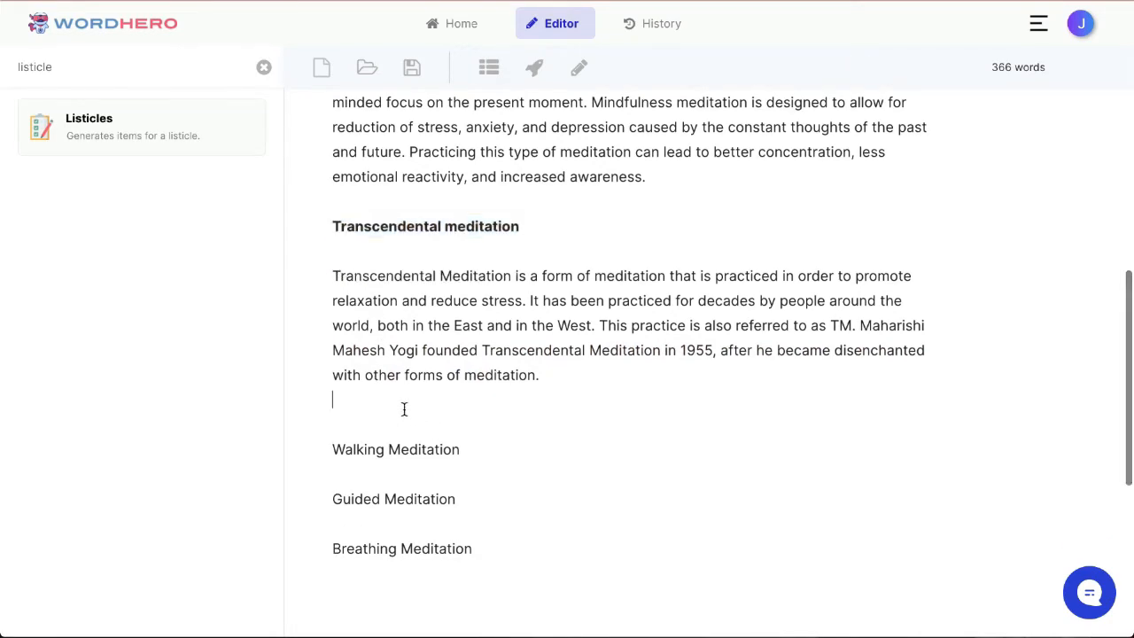
pyautogui.press('BackSpace')
# - Delete the "Guided Meditation" item and its leftover blank line between "Walking Meditation" and "Breathing Meditation"
pyautogui.scroll(3, 402, 408)
pyautogui.scroll(1, 496, 306)
pyautogui.scroll(-6, 505, 301)
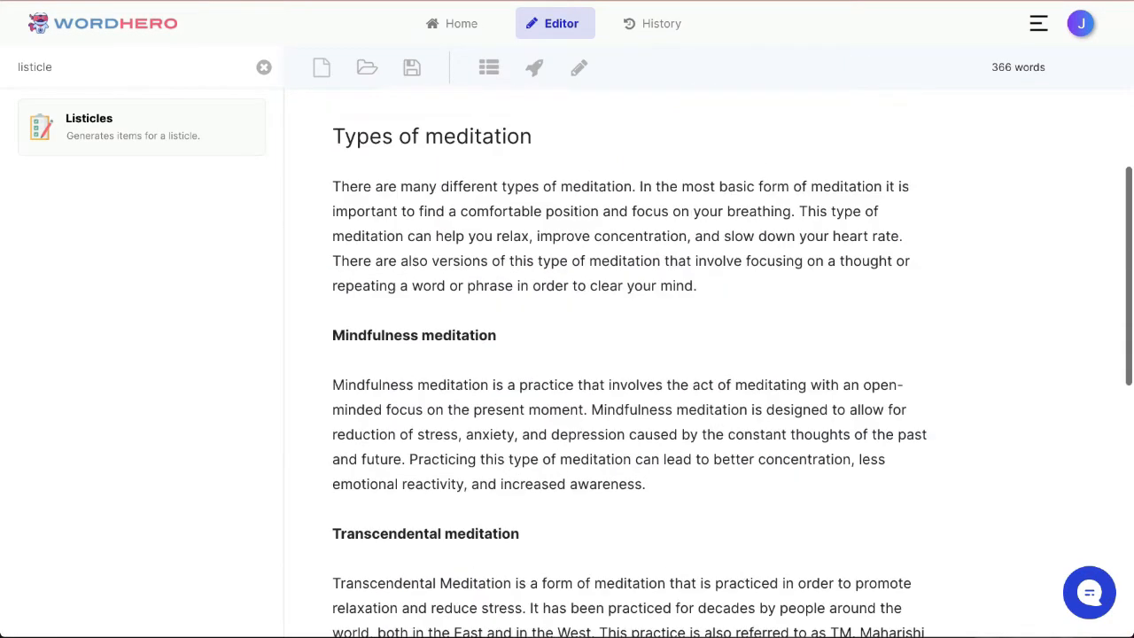
pyautogui.scroll(1, 491, 309)
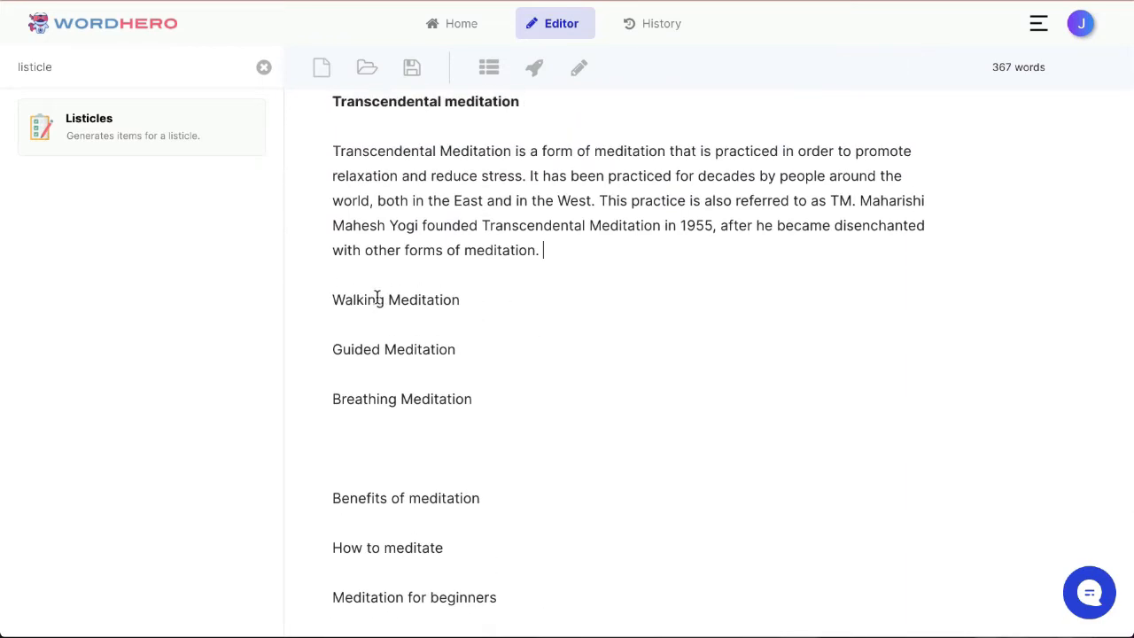
pyautogui.doubleClick(387, 292)
pyautogui.tripleClick(477, 300)
pyautogui.click(754, 324)
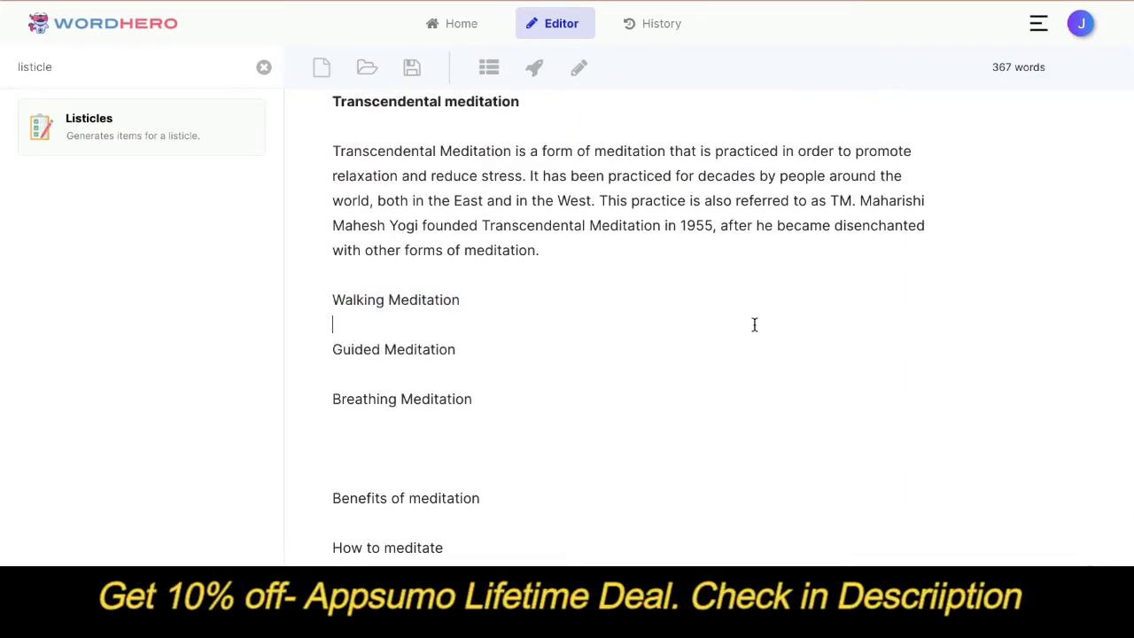
pyautogui.doubleClick(421, 347)
pyautogui.tripleClick(420, 347)
pyautogui.press('BackSpace')
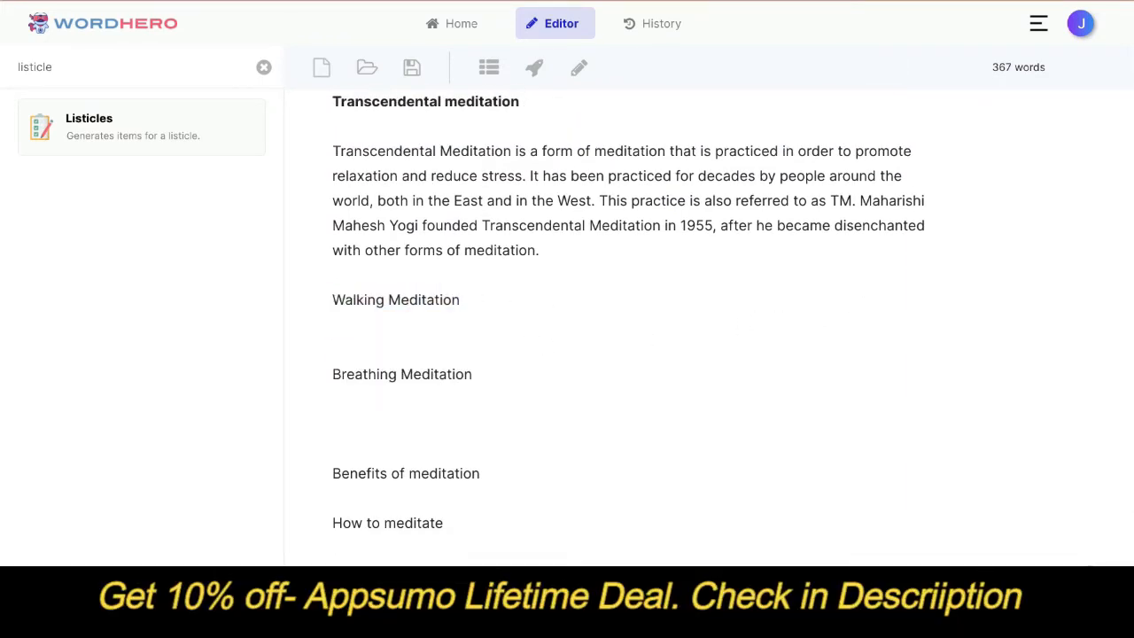
pyautogui.press('BackSpace')
pyautogui.press('Up')
pyautogui.hotkey('shift', 'Down')
pyautogui.press('Down')
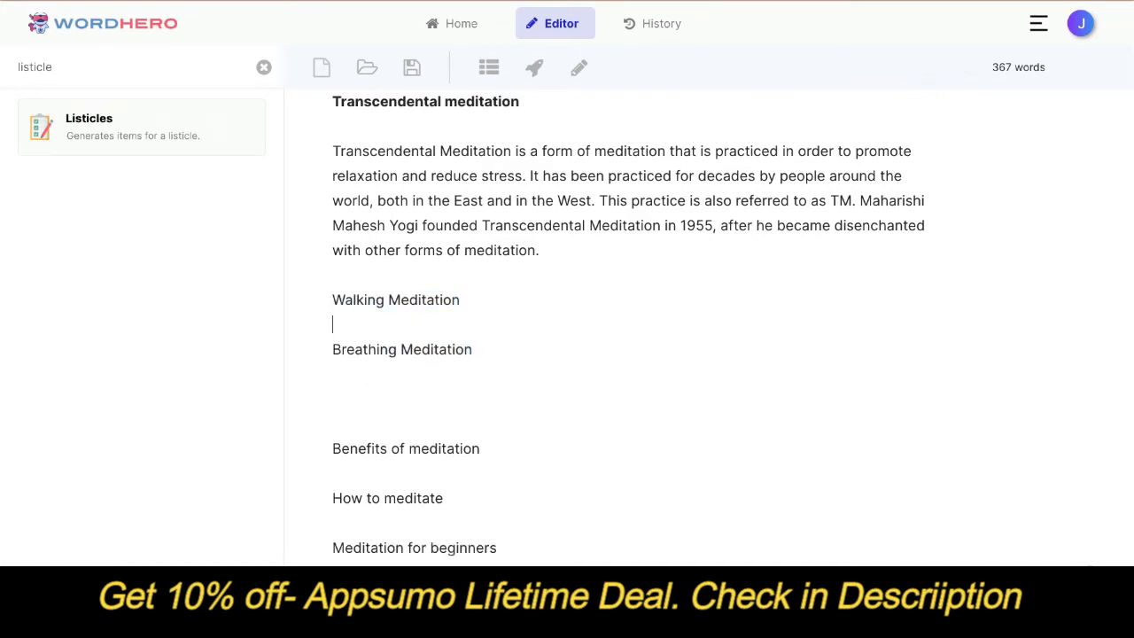
# - Add a blank line below "Walking Meditation" and generate AI-written text for that subheading
pyautogui.press('Return')
pyautogui.press('Up')
pyautogui.press('Up')
pyautogui.hotkey('shift', 'Down')
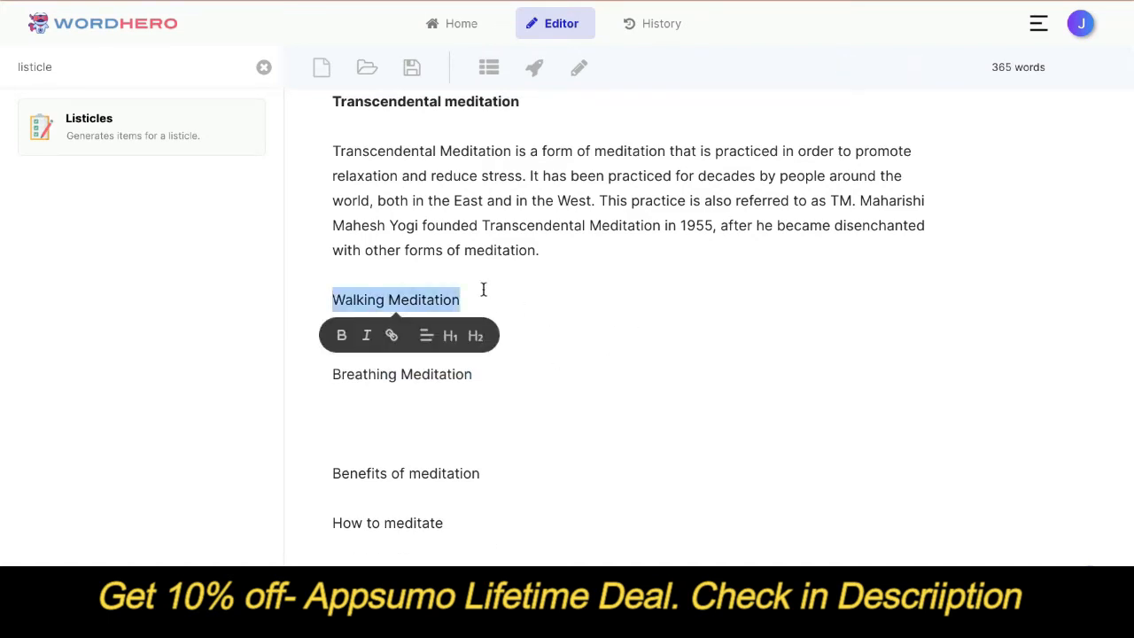
pyautogui.click(534, 68)
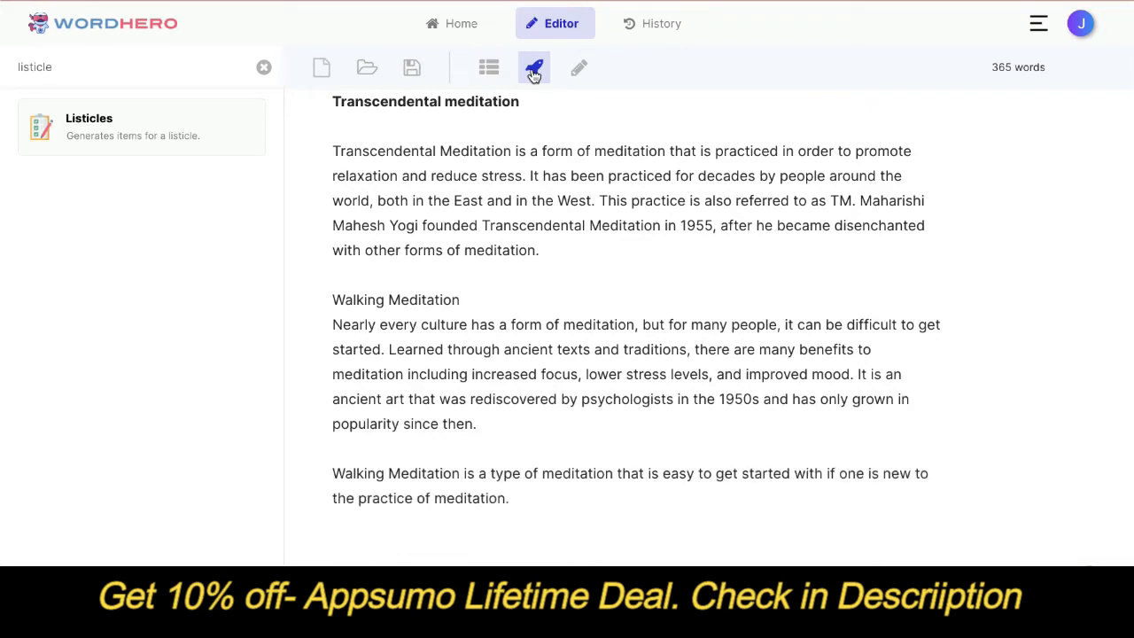
# - Move the "Nearly every culture has a form of meditation" paragraph from the Walking Meditation section to below the article's opening paragraph
pyautogui.tripleClick(449, 345)
pyautogui.hotkey('ctrl', 'c')
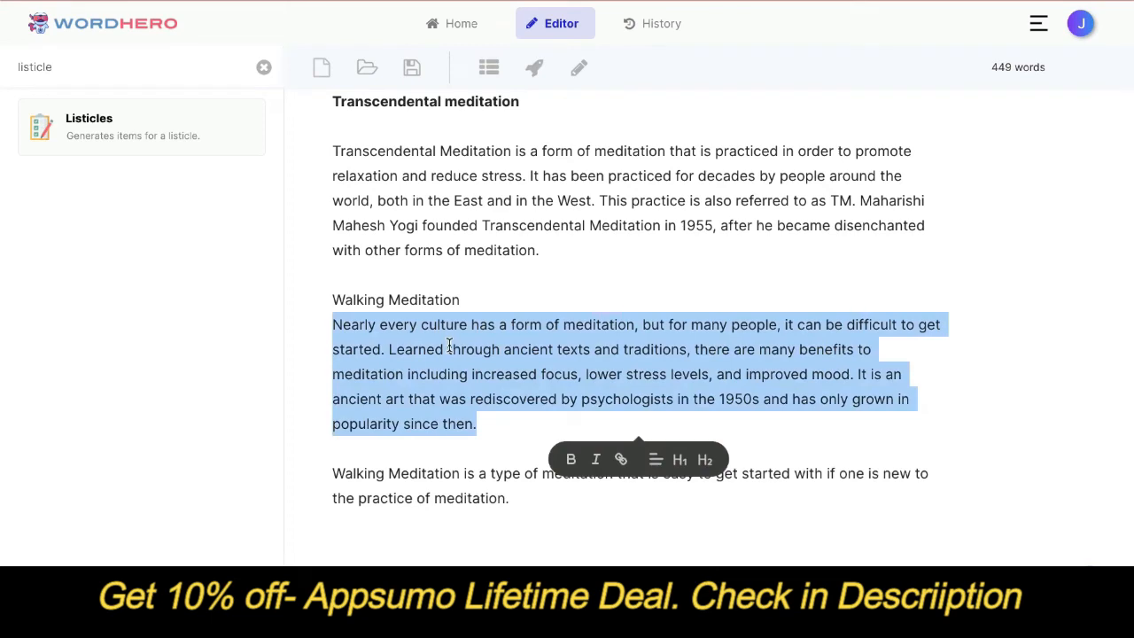
pyautogui.press('BackSpace')
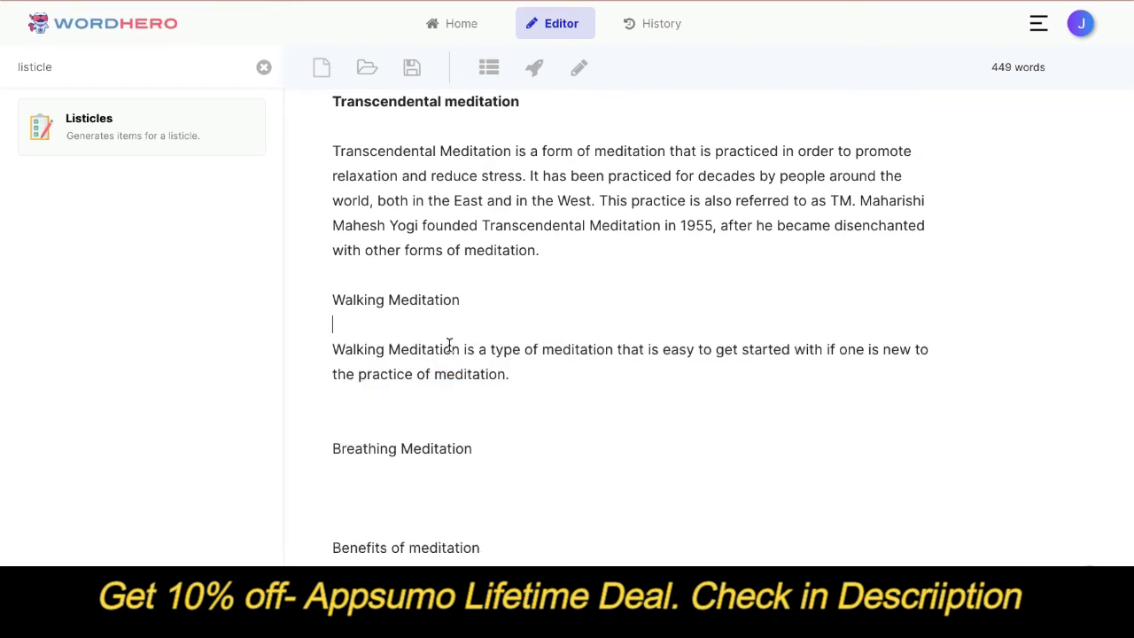
pyautogui.scroll(15, 449, 345)
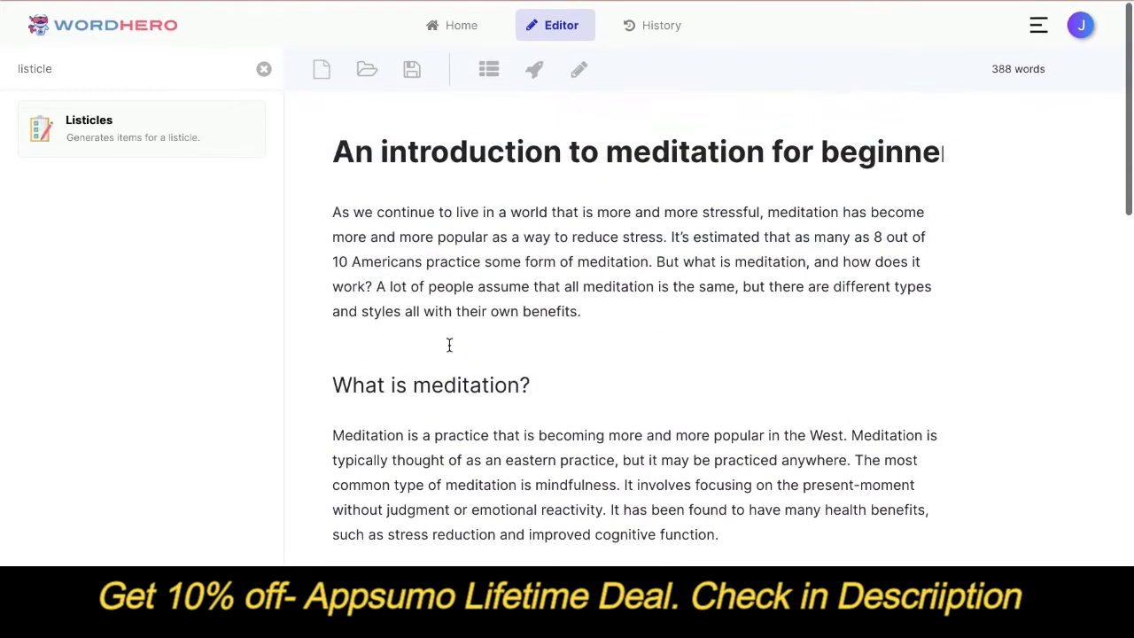
pyautogui.click(669, 303)
pyautogui.press('Return')
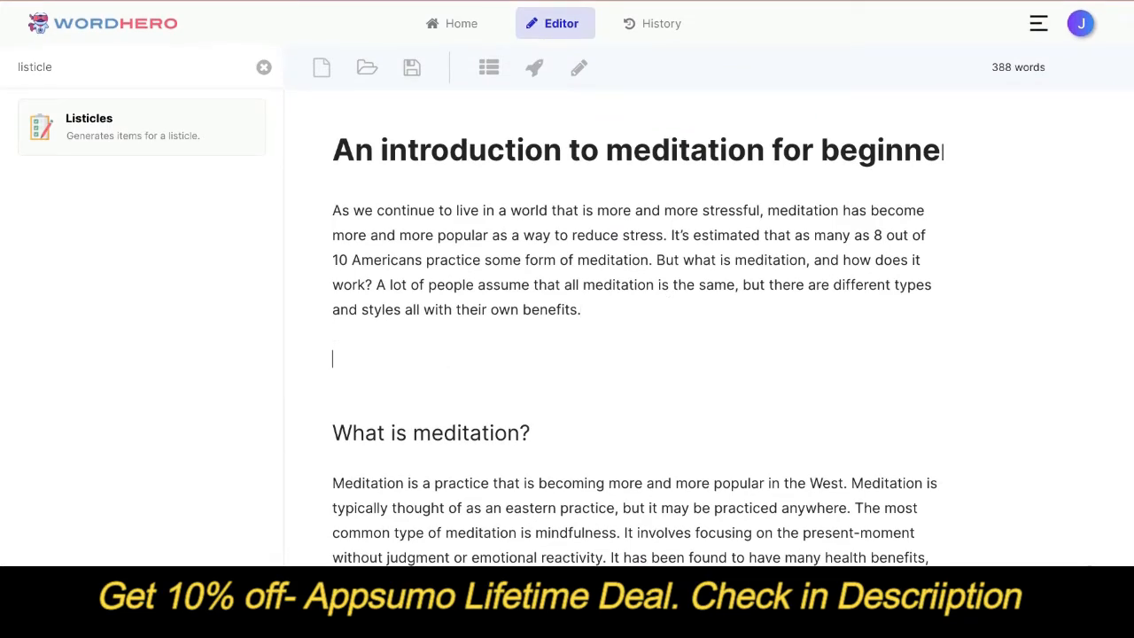
pyautogui.hotkey('ctrl', 'v')
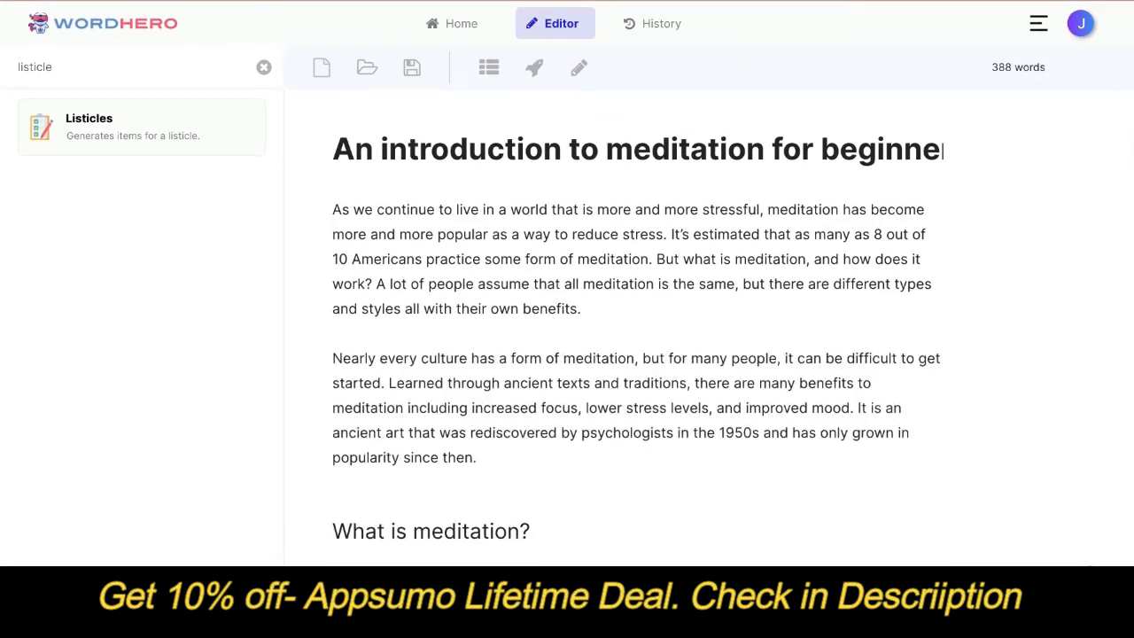
# - Make the "Walking Meditation" subheading bold
pyautogui.scroll(-3, 677, 494)
pyautogui.scroll(2, 678, 494)
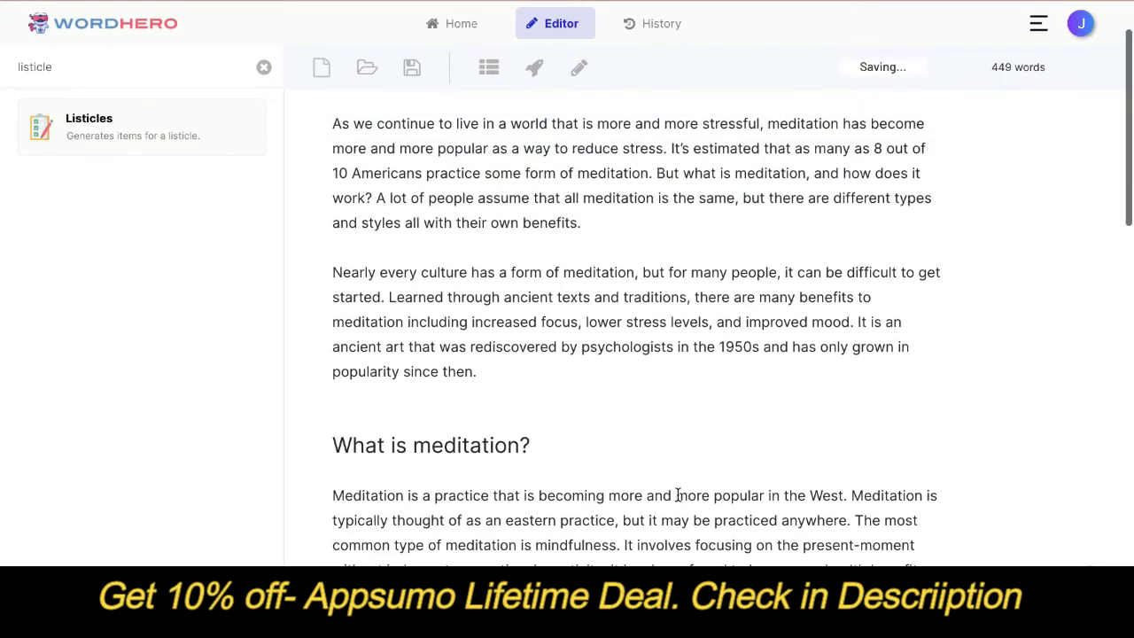
pyautogui.scroll(-10, 678, 494)
pyautogui.scroll(2, 529, 322)
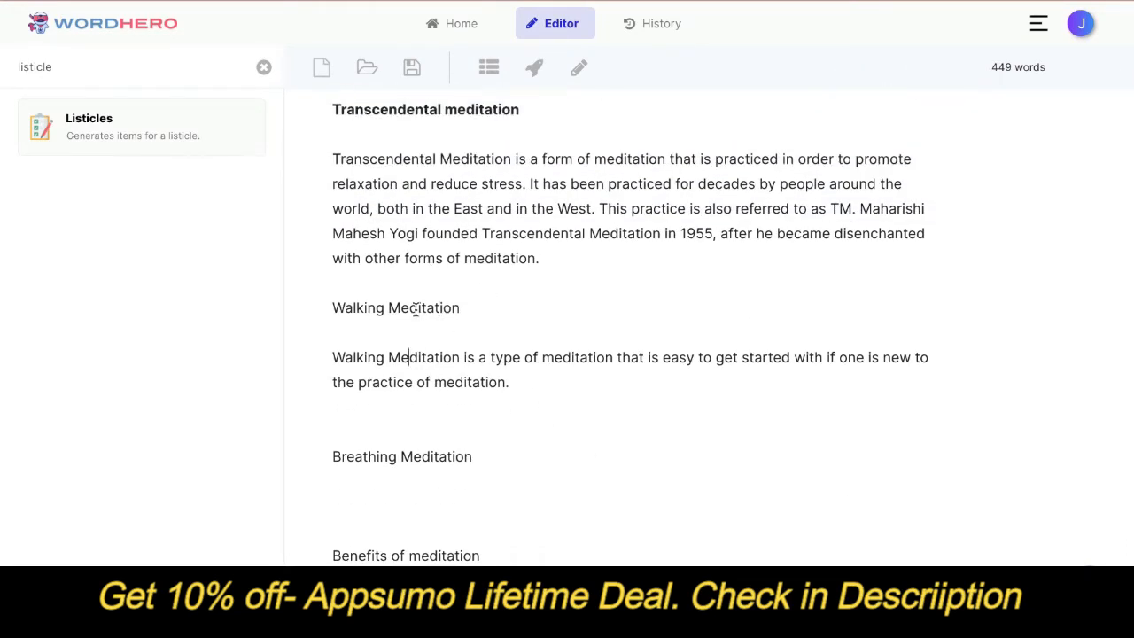
pyautogui.tripleClick(415, 309)
pyautogui.click(343, 344)
pyautogui.scroll(2, 569, 282)
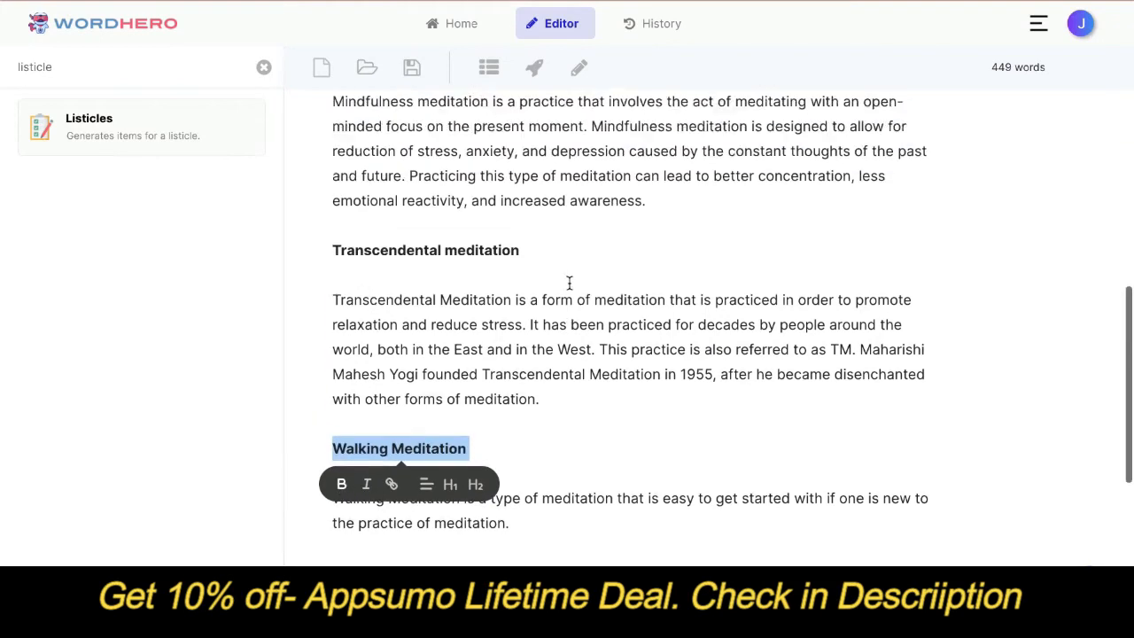
# - Extend the Walking Meditation paragraph with AI-written text and remove the extra blank line below it
pyautogui.scroll(-3, 571, 283)
pyautogui.click(605, 291)
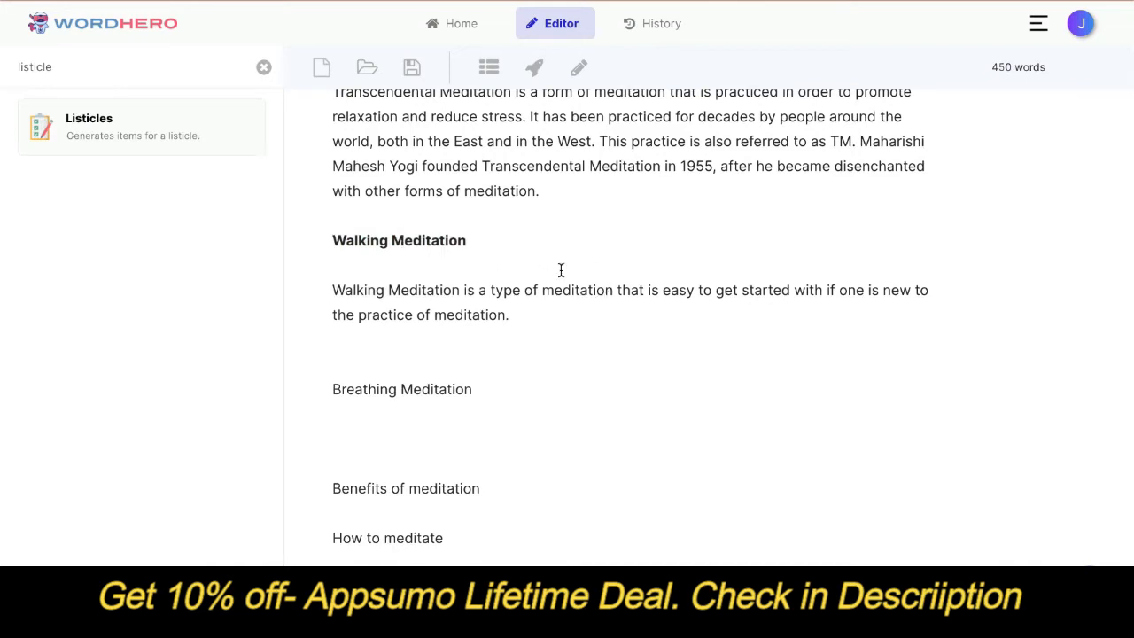
pyautogui.click(580, 71)
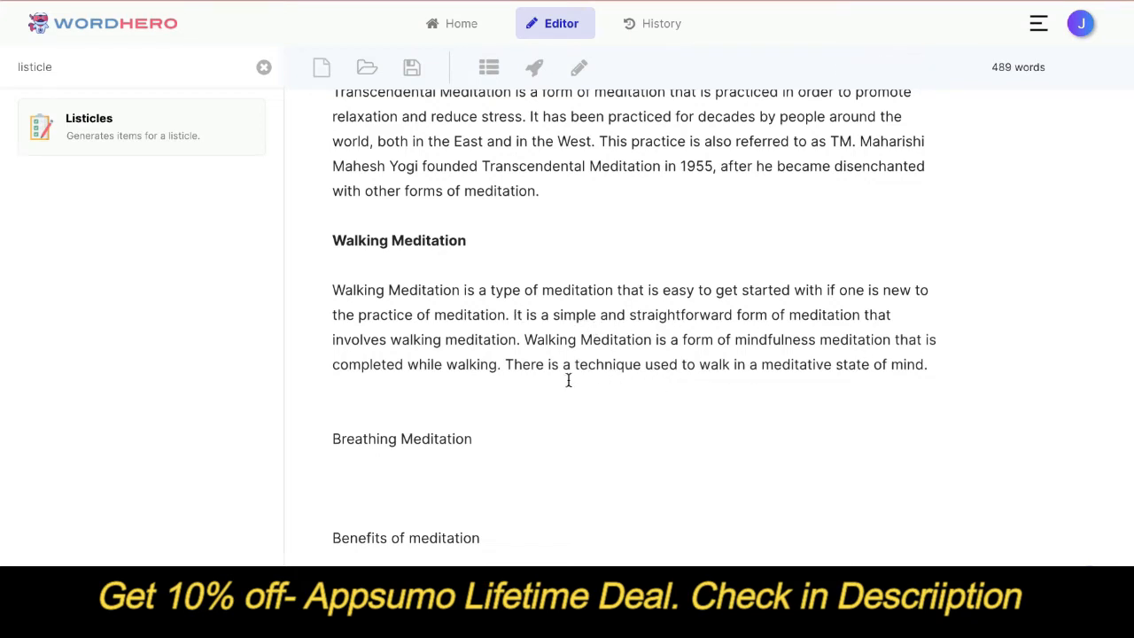
pyautogui.click(591, 397)
pyautogui.press('BackSpace')
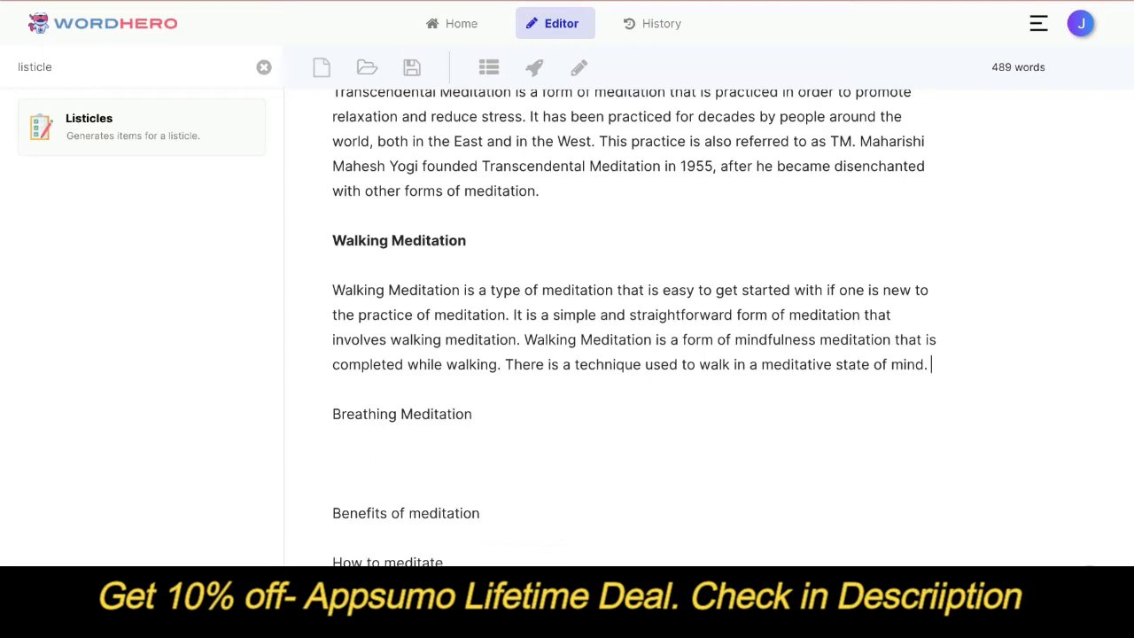
# - Generate AI-written text for the "Breathing Meditation" subheading
pyautogui.scroll(-1, 493, 357)
pyautogui.click(493, 357)
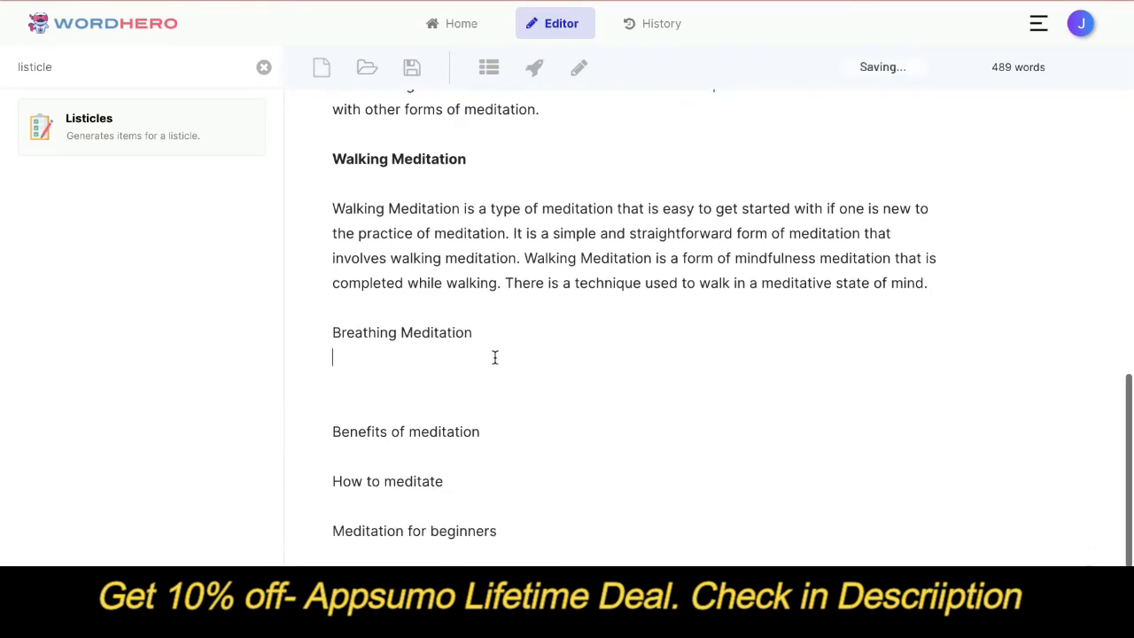
pyautogui.tripleClick(408, 328)
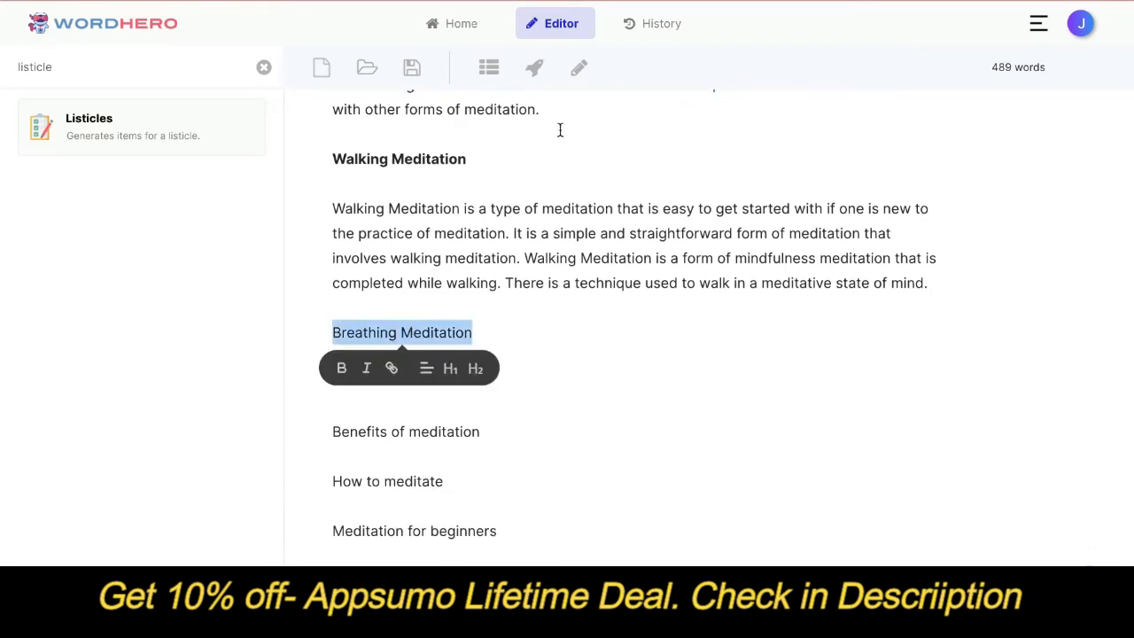
pyautogui.click(532, 77)
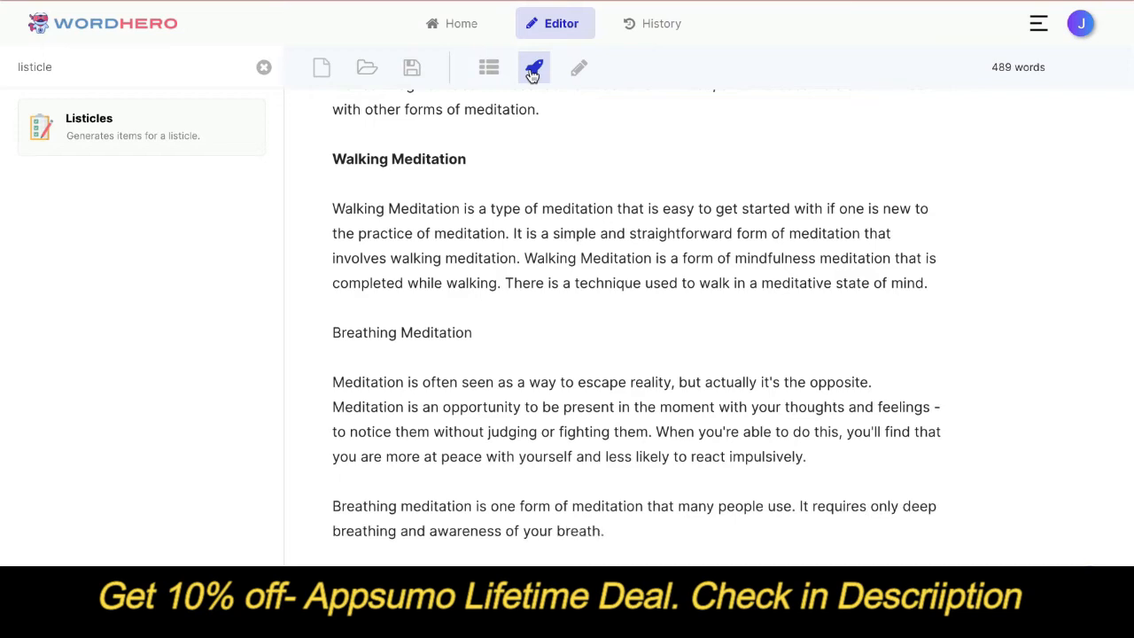
# - Move the "Meditation is often seen as a way to escape reality" paragraph from Breathing Meditation to the end of the "What is meditation?" section
pyautogui.tripleClick(528, 399)
pyautogui.hotkey('ctrl', 'c')
pyautogui.press('BackSpace')
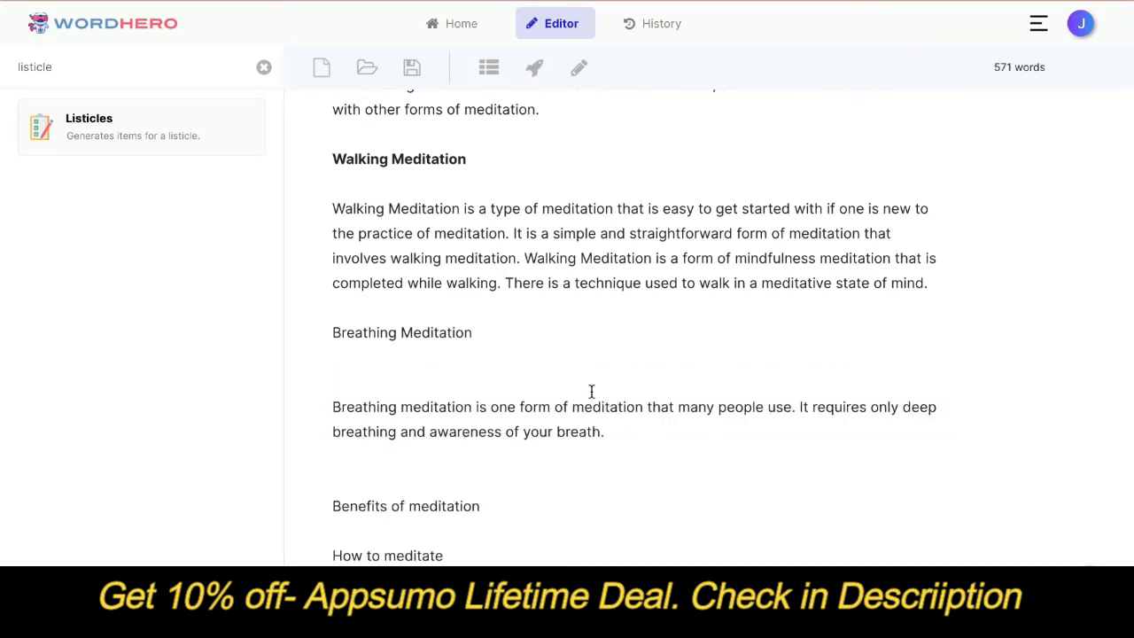
pyautogui.scroll(15, 591, 391)
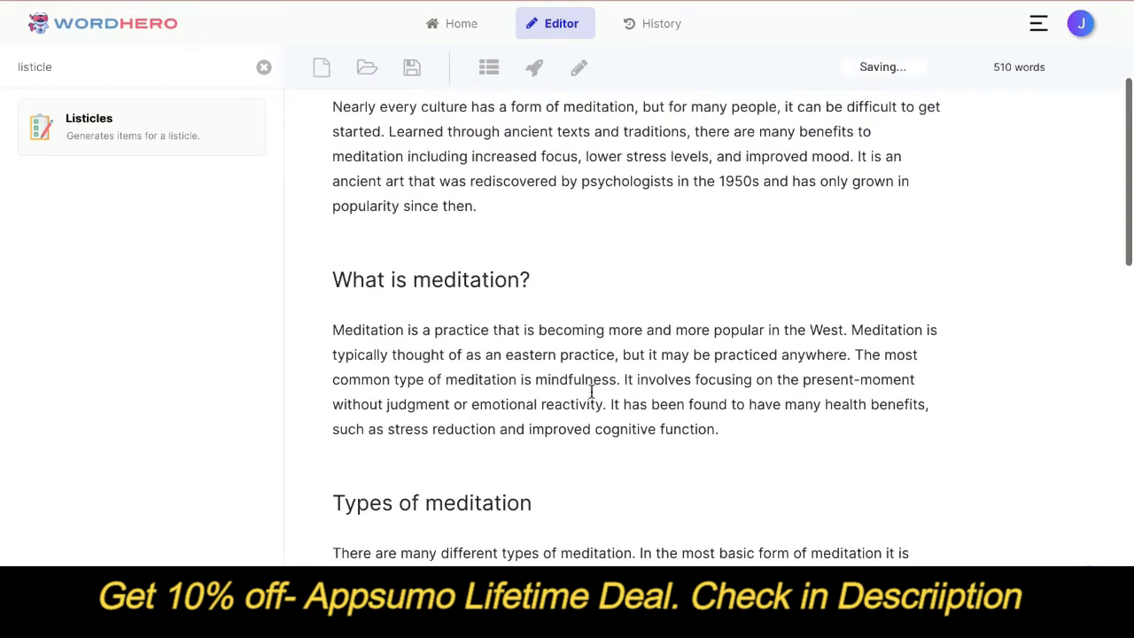
pyautogui.click(801, 434)
pyautogui.press('Return')
pyautogui.hotkey('ctrl', 'v')
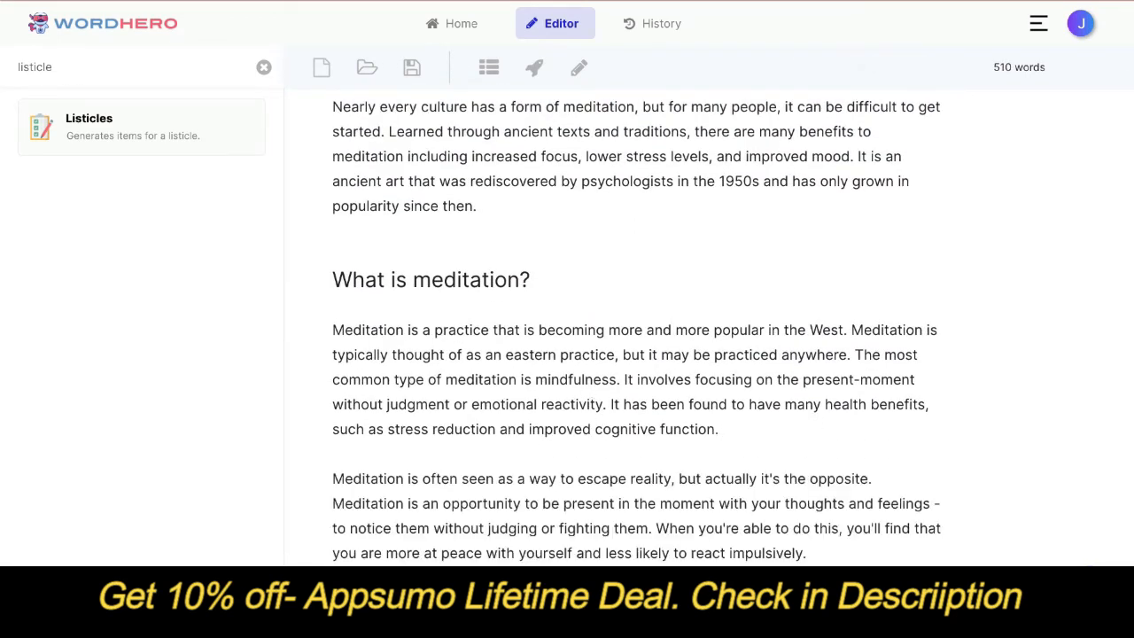
pyautogui.scroll(-2, 719, 455)
pyautogui.press('BackSpace')
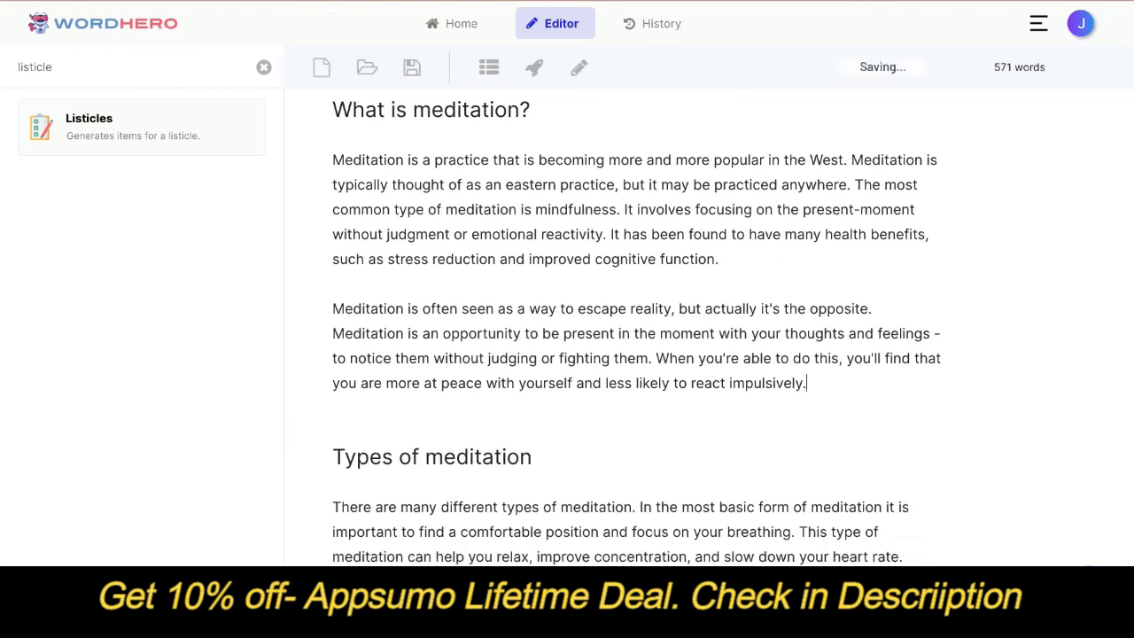
# - Reduce the gap between the "Breathing Meditation" subheading and its paragraph to one blank line
pyautogui.scroll(-8, 635, 328)
pyautogui.scroll(4, 635, 327)
pyautogui.scroll(-10, 635, 327)
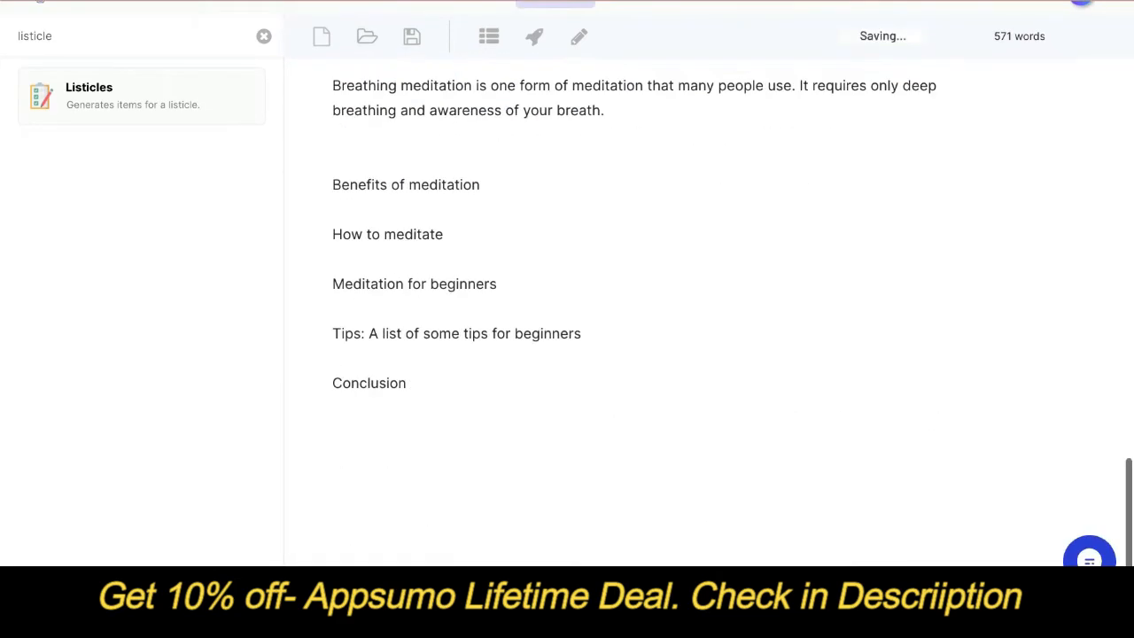
pyautogui.scroll(3, 635, 328)
pyautogui.click(488, 312)
pyautogui.press('BackSpace')
pyautogui.press('BackSpace')
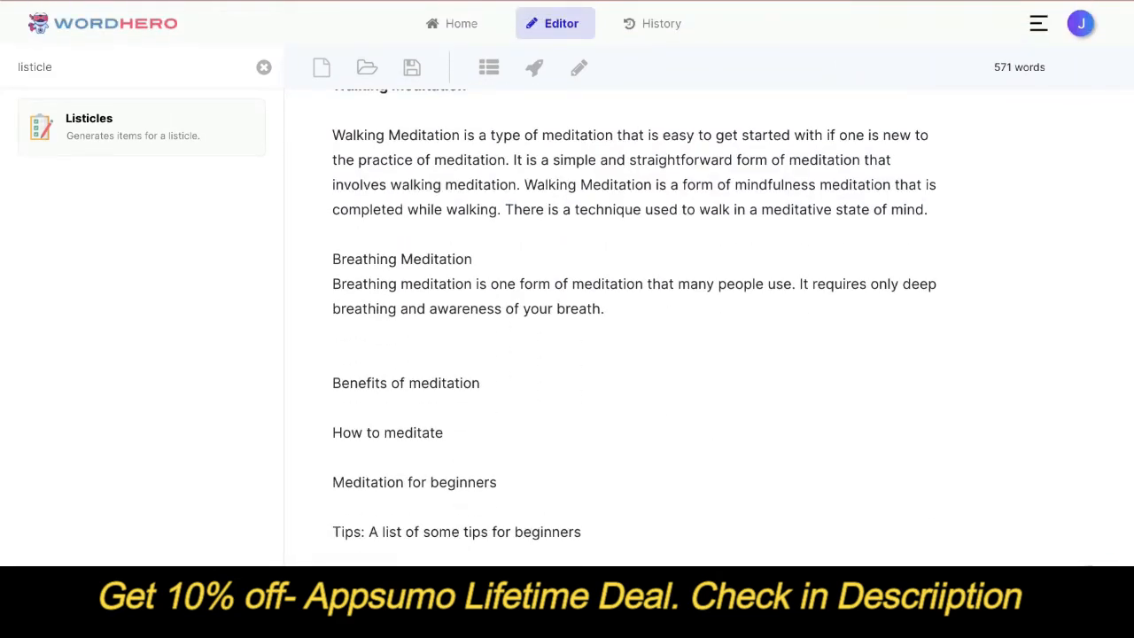
pyautogui.press('Return')
pyautogui.press('Down')
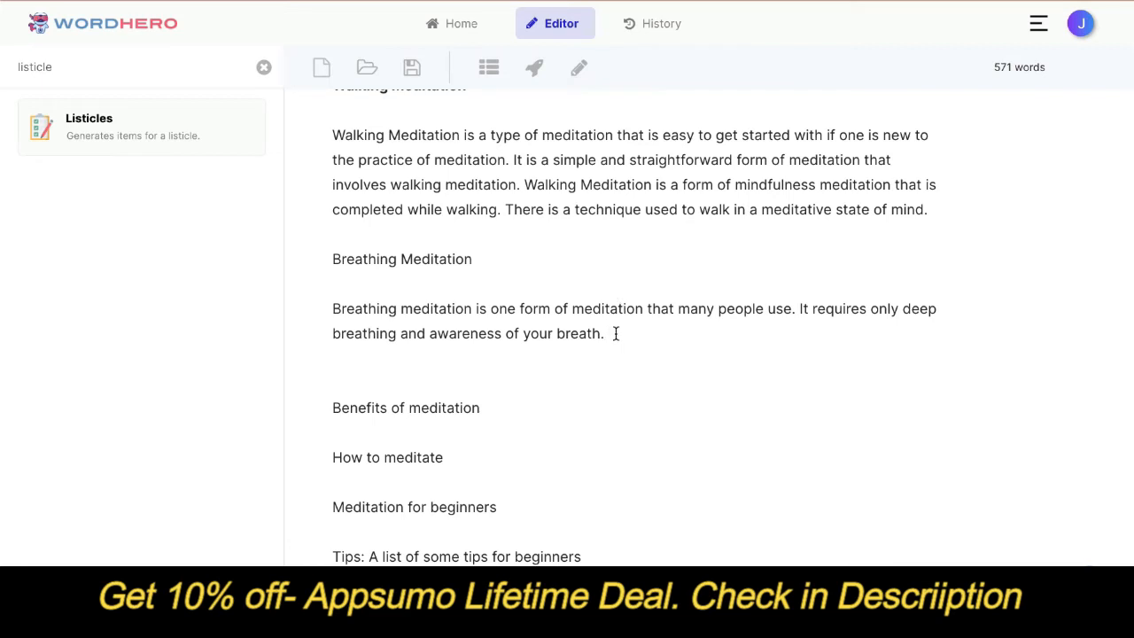
# - Extend the Breathing Meditation paragraph with AI-written text and delete the added sentence starting with "However"
pyautogui.click(578, 68)
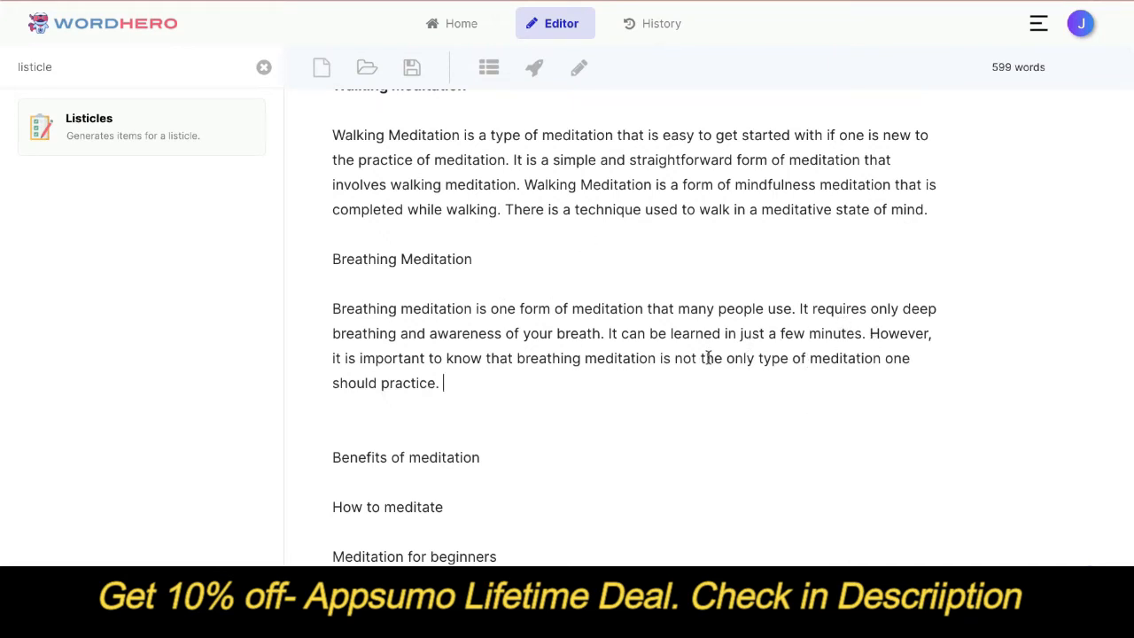
pyautogui.moveTo(870, 334); pyautogui.dragTo(879, 376)
pyautogui.press('BackSpace')
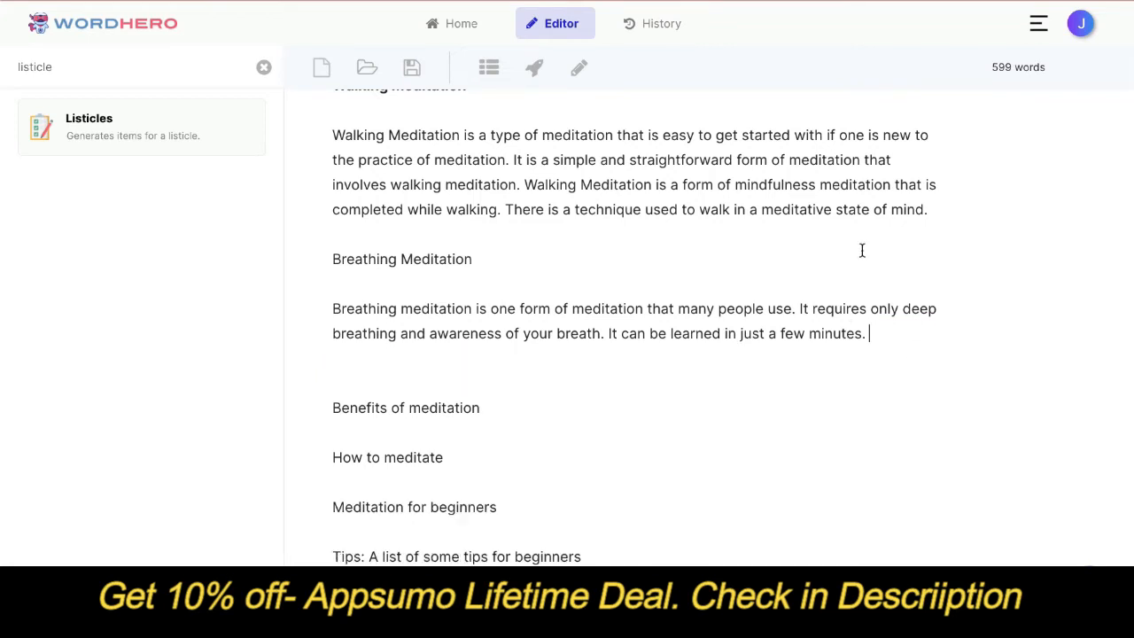
# - Generate further text for the Breathing Meditation paragraph and delete the duplicate "Mindfulness Meditation" subheading and text below it
pyautogui.click(580, 68)
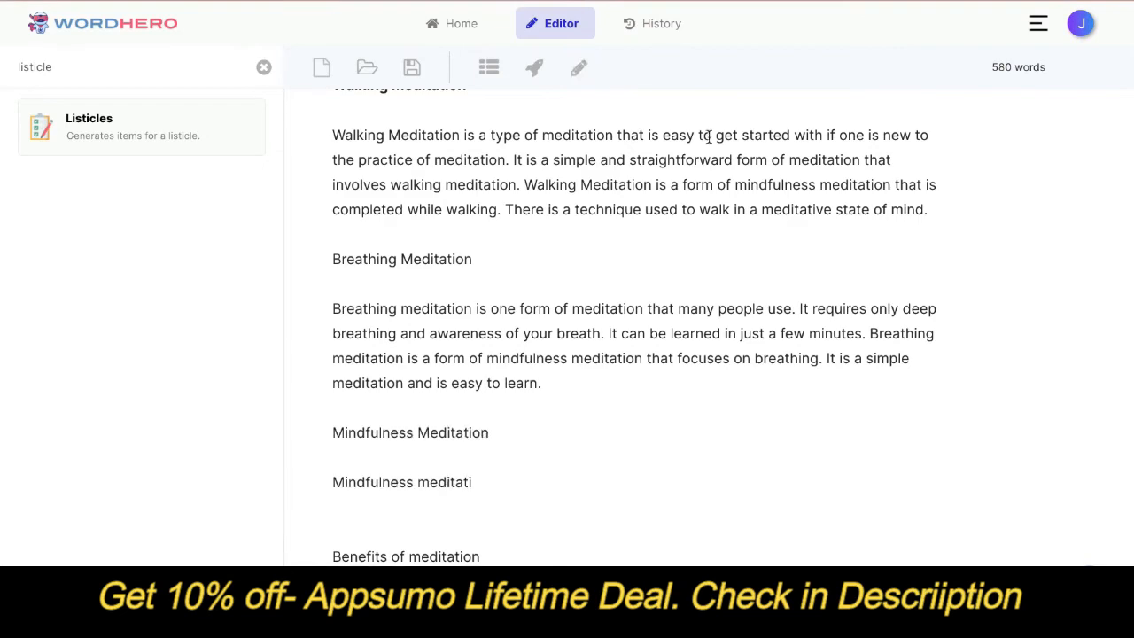
pyautogui.scroll(5, 805, 266)
pyautogui.scroll(-5, 804, 266)
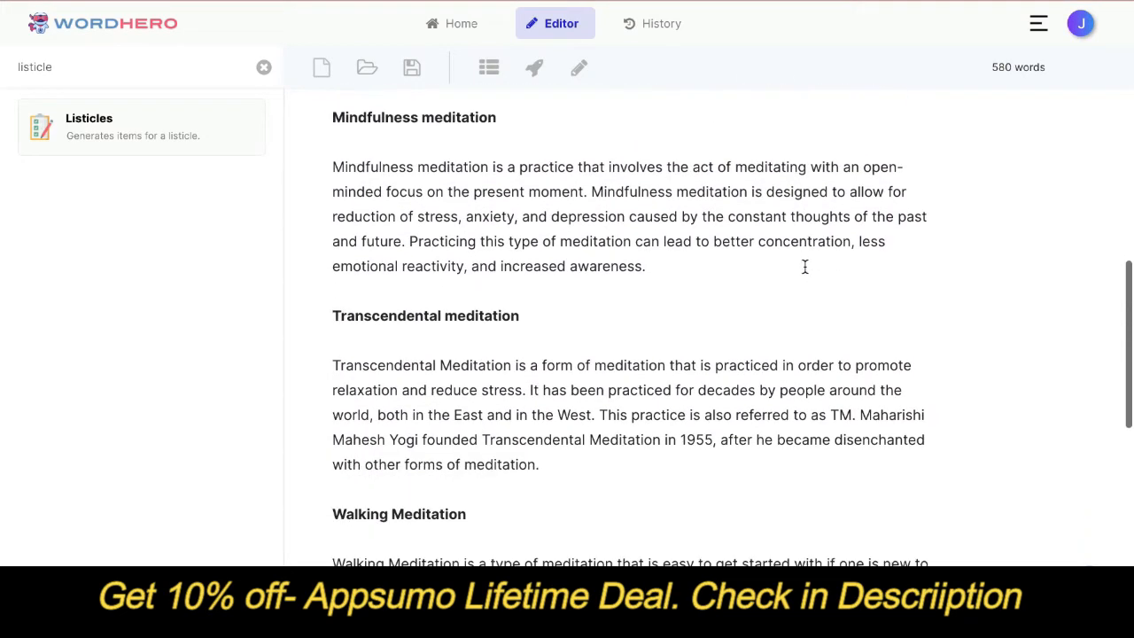
pyautogui.scroll(-3, 804, 266)
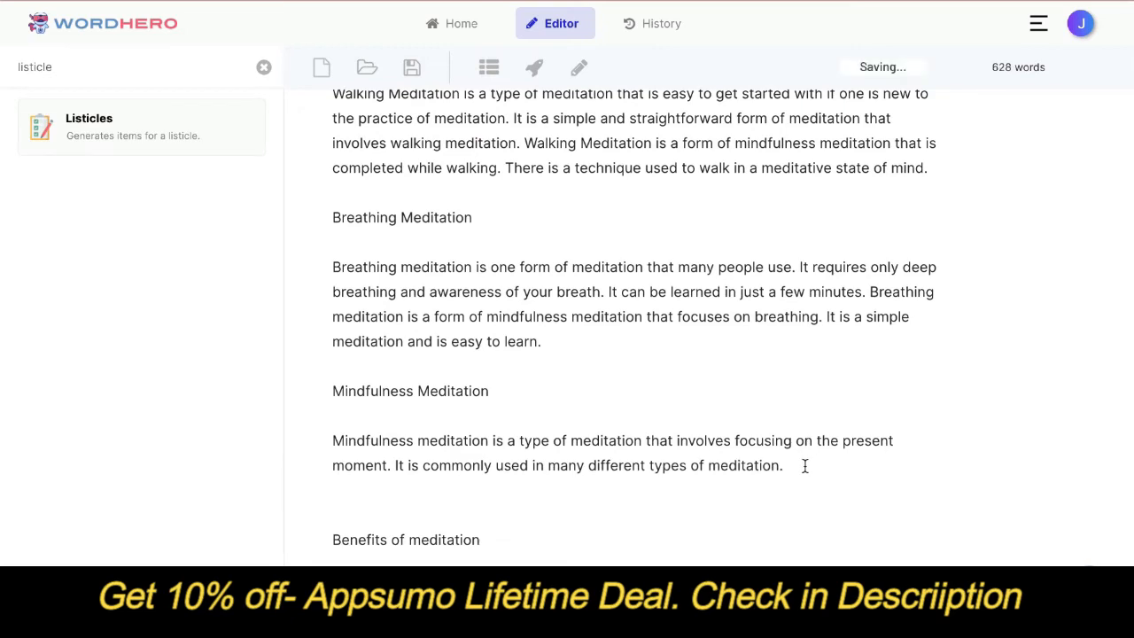
pyautogui.scroll(5, 721, 463)
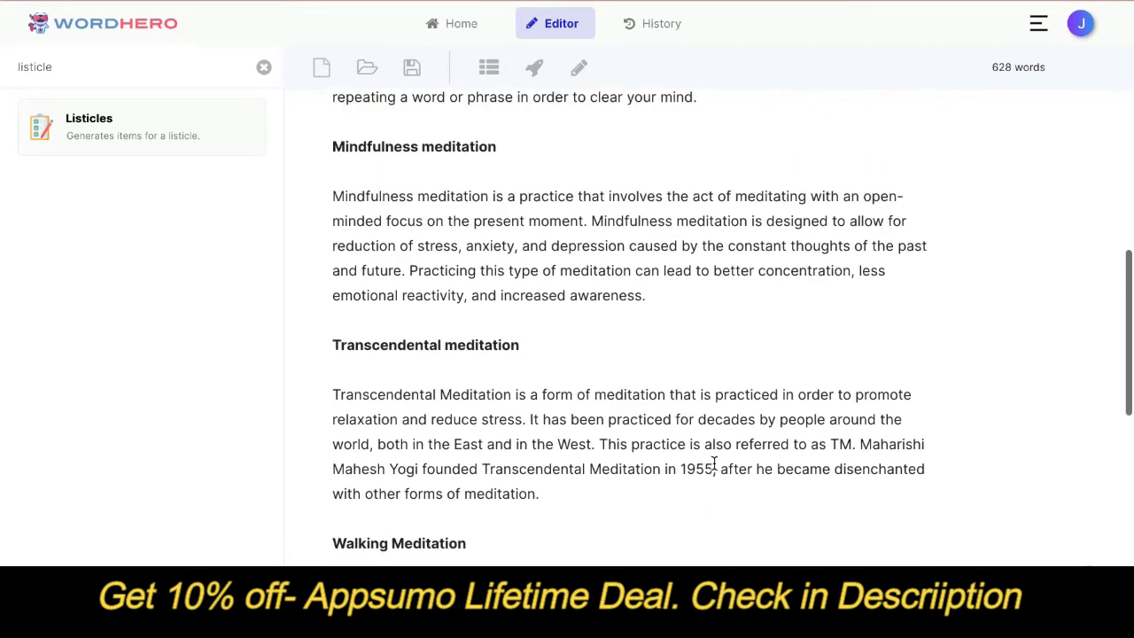
pyautogui.scroll(-1, 714, 463)
pyautogui.scroll(-5, 714, 463)
pyautogui.scroll(2, 726, 399)
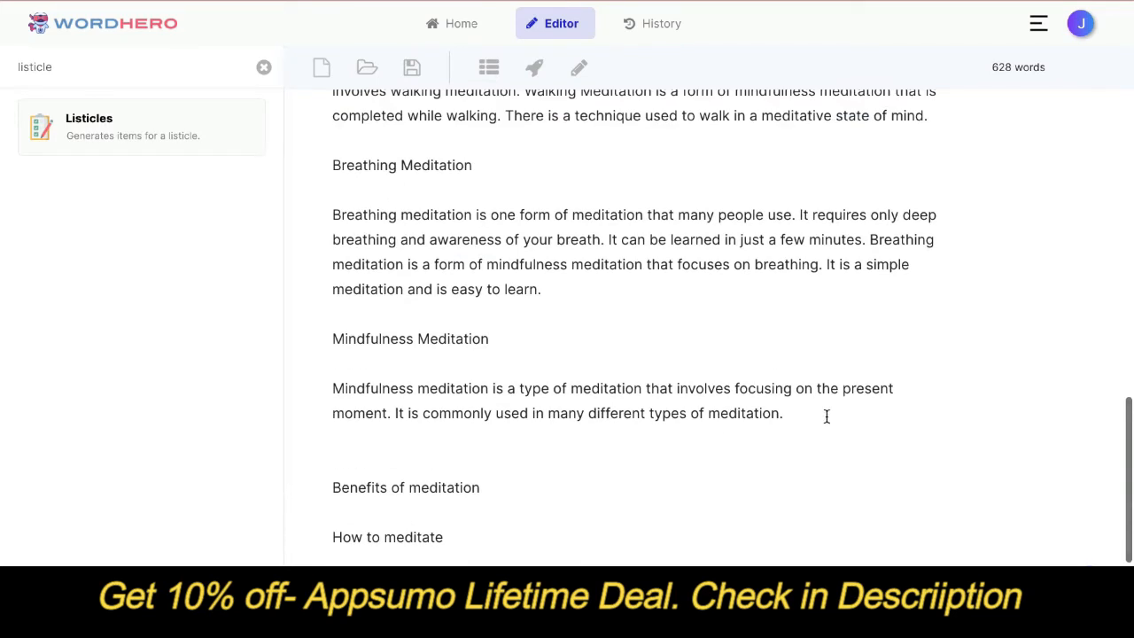
pyautogui.moveTo(825, 414); pyautogui.dragTo(711, 322)
pyautogui.press('BackSpace')
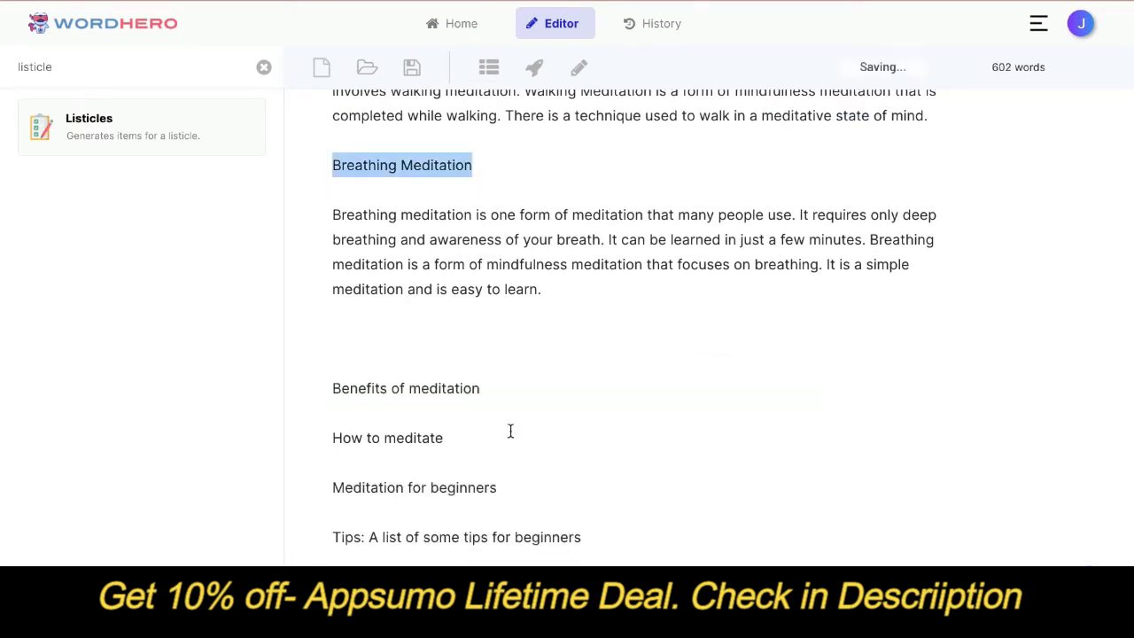
# - Make the "Breathing Meditation" subheading bold and remove an extra blank line below its paragraph
pyautogui.tripleClick(403, 168)
pyautogui.click(341, 200)
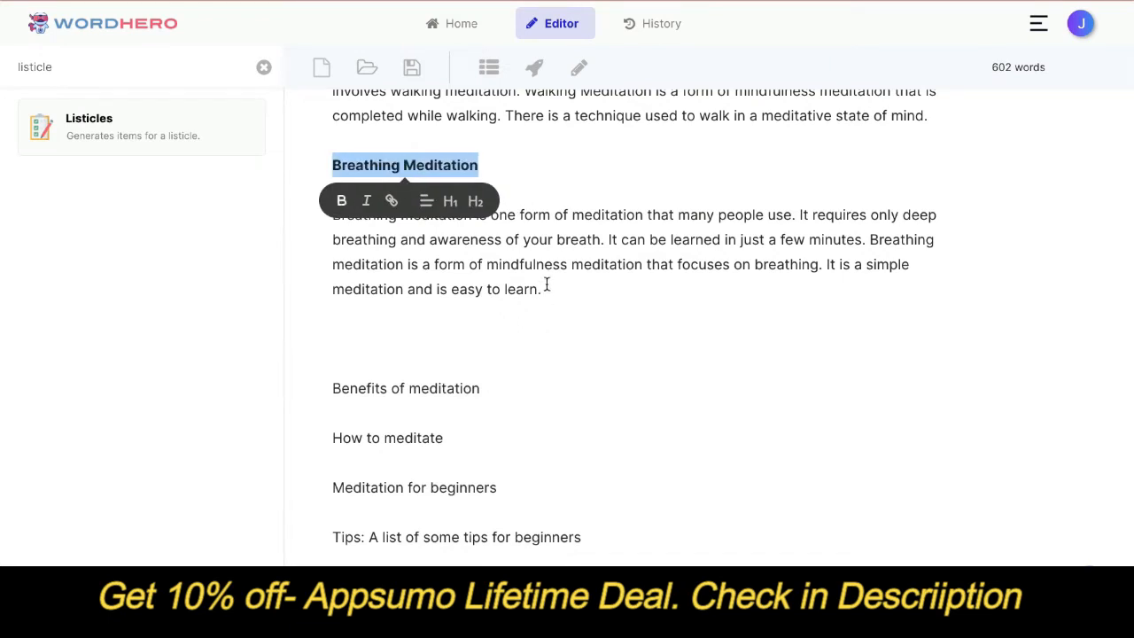
pyautogui.click(596, 150)
pyautogui.click(569, 331)
pyautogui.press('BackSpace')
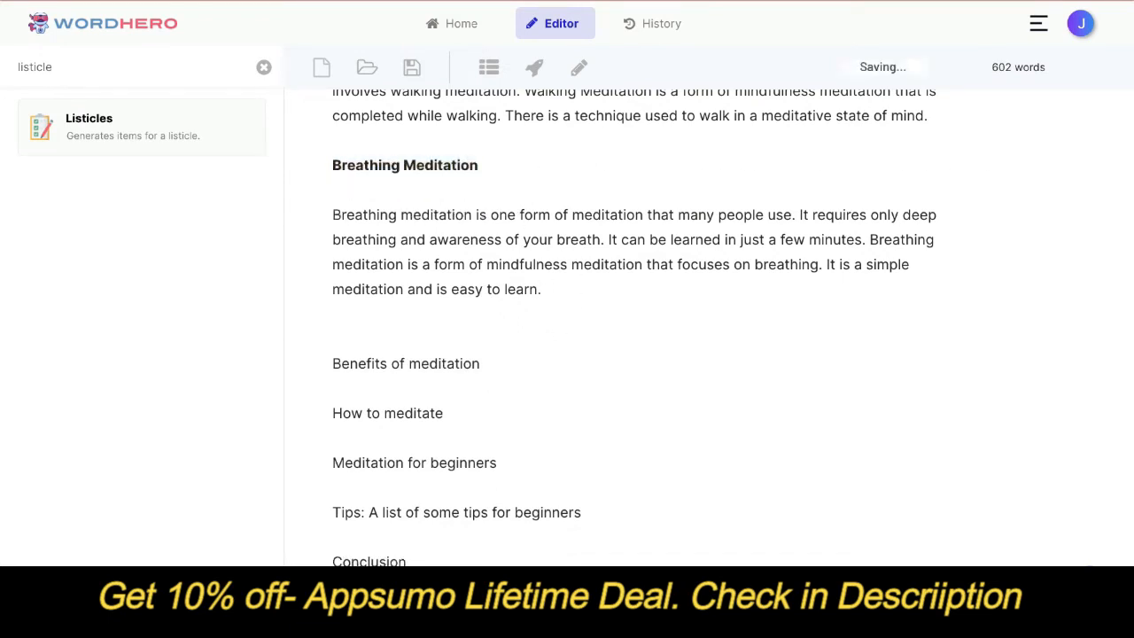
# - Add a blank line below "Benefits of meditation" and try to generate AI-written text for that subheading
pyautogui.press('Down')
pyautogui.press('End')
pyautogui.press('Return')
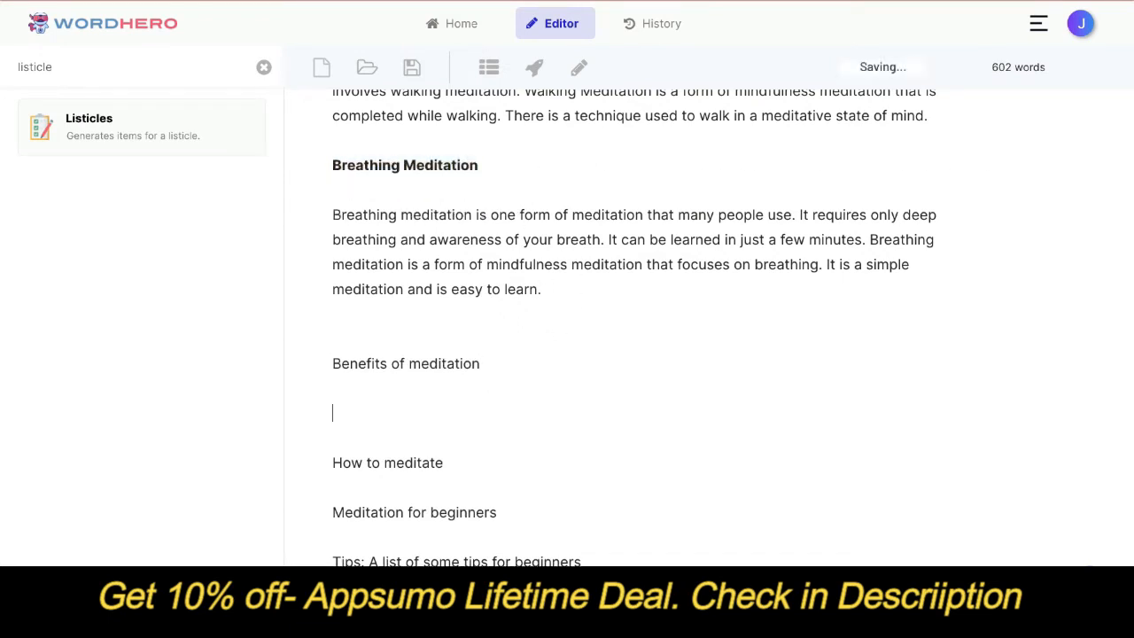
pyautogui.scroll(15, 620, 319)
pyautogui.scroll(-12, 620, 319)
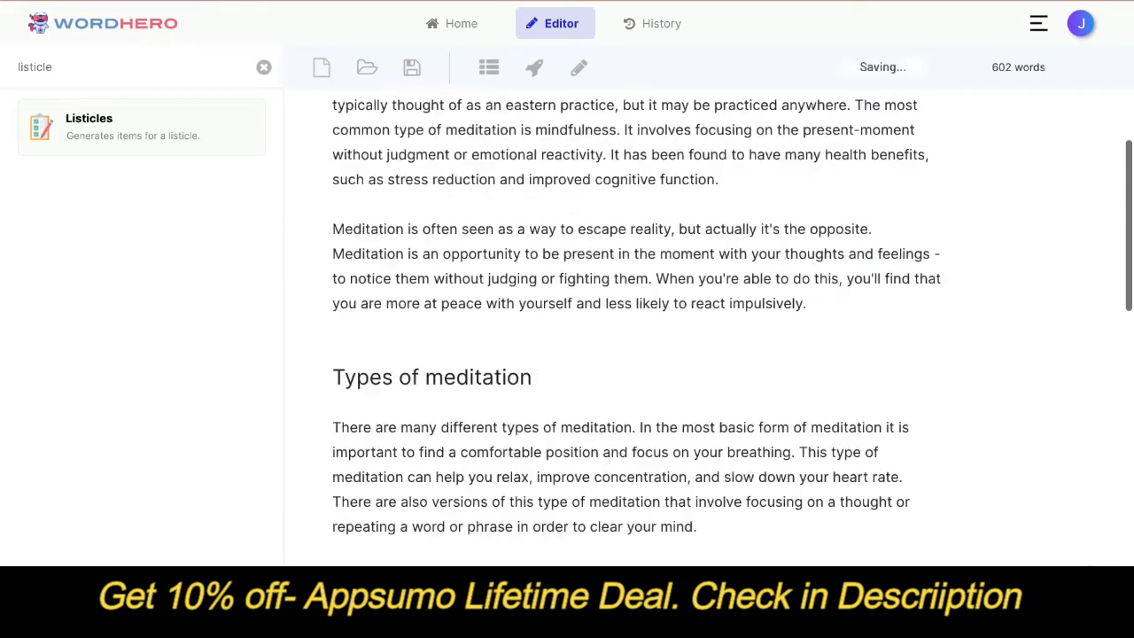
pyautogui.scroll(-5, 569, 328)
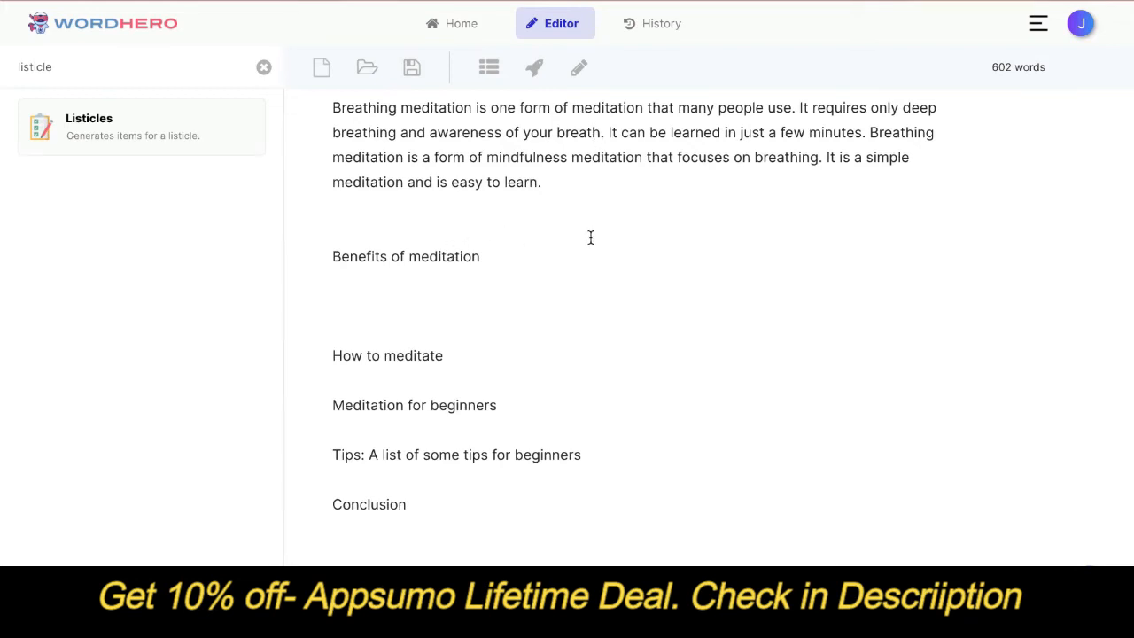
pyautogui.scroll(-1, 549, 160)
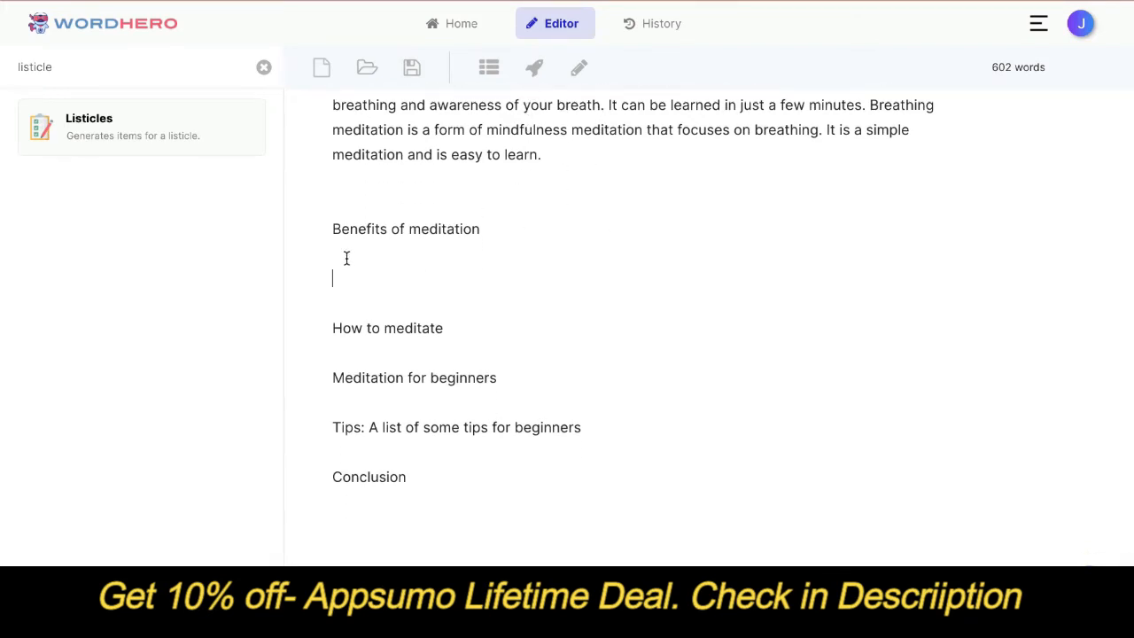
pyautogui.tripleClick(388, 228)
pyautogui.click(417, 227)
pyautogui.tripleClick(420, 228)
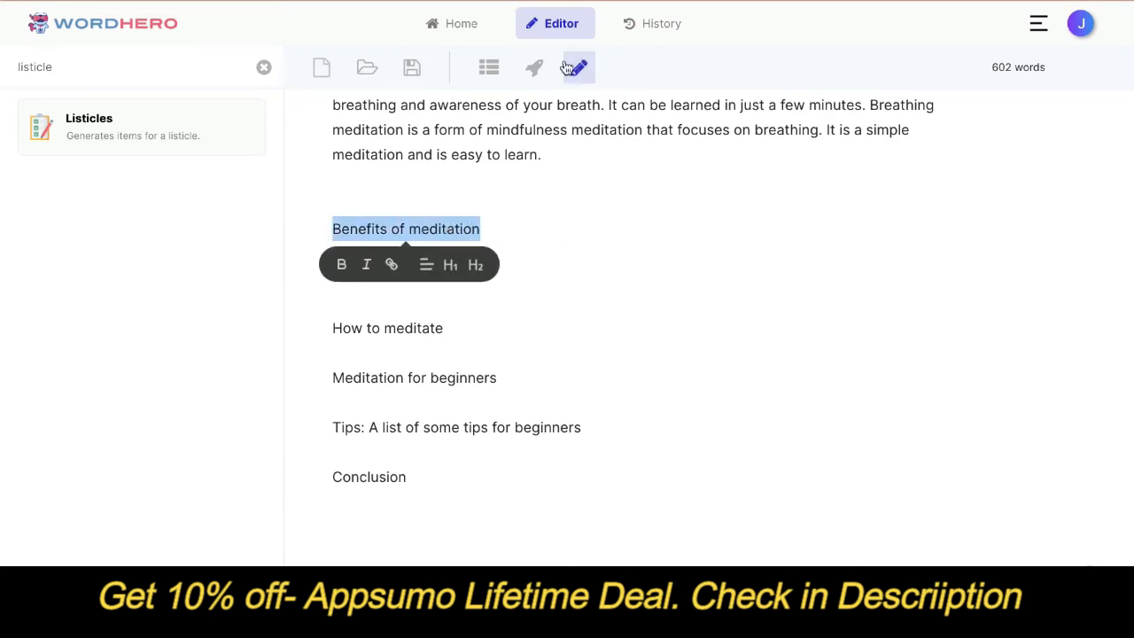
pyautogui.click(533, 69)
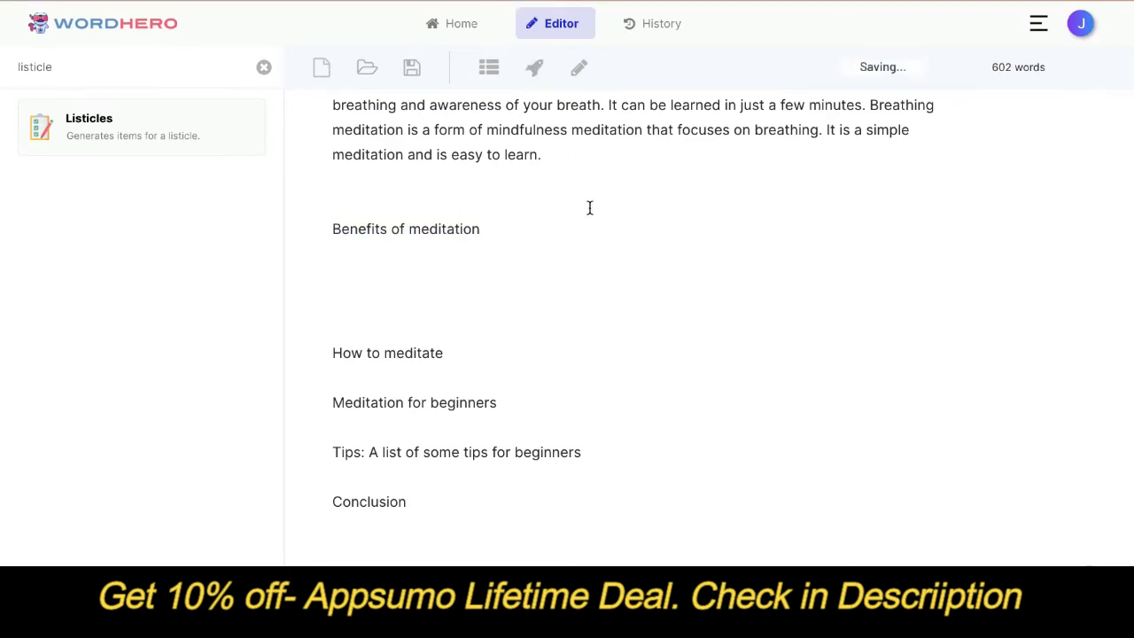
# - Remove the extra blank lines below "Benefits of meditation" and generate AI-written text for that subheading
pyautogui.scroll(15, 590, 208)
pyautogui.scroll(-15, 590, 208)
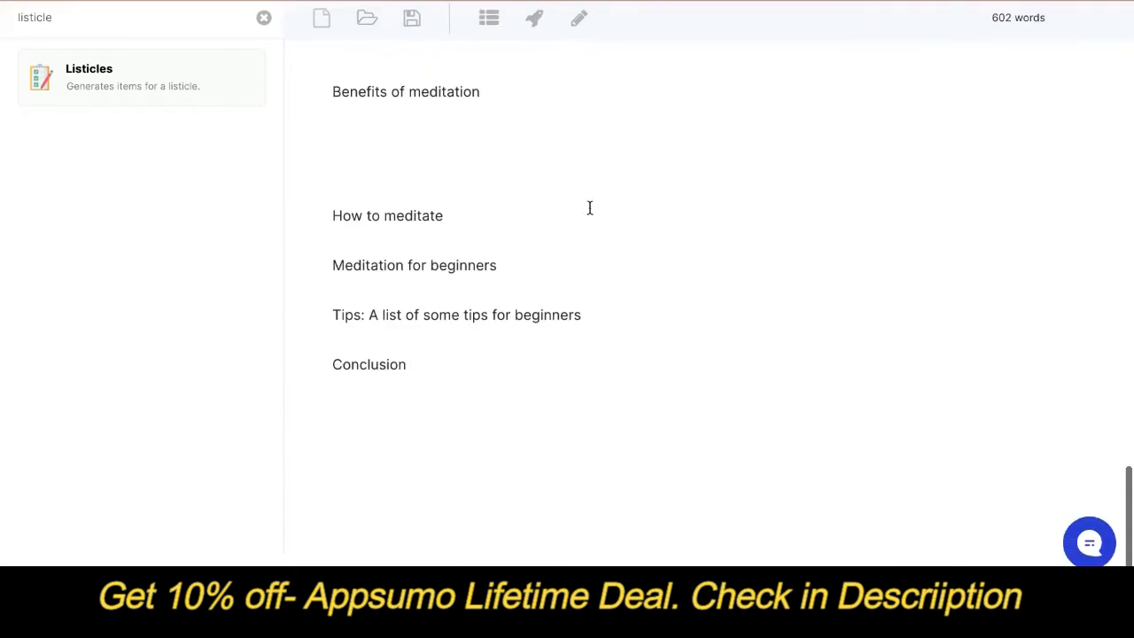
pyautogui.scroll(2, 567, 222)
pyautogui.click(499, 304)
pyautogui.press('BackSpace')
pyautogui.press('BackSpace')
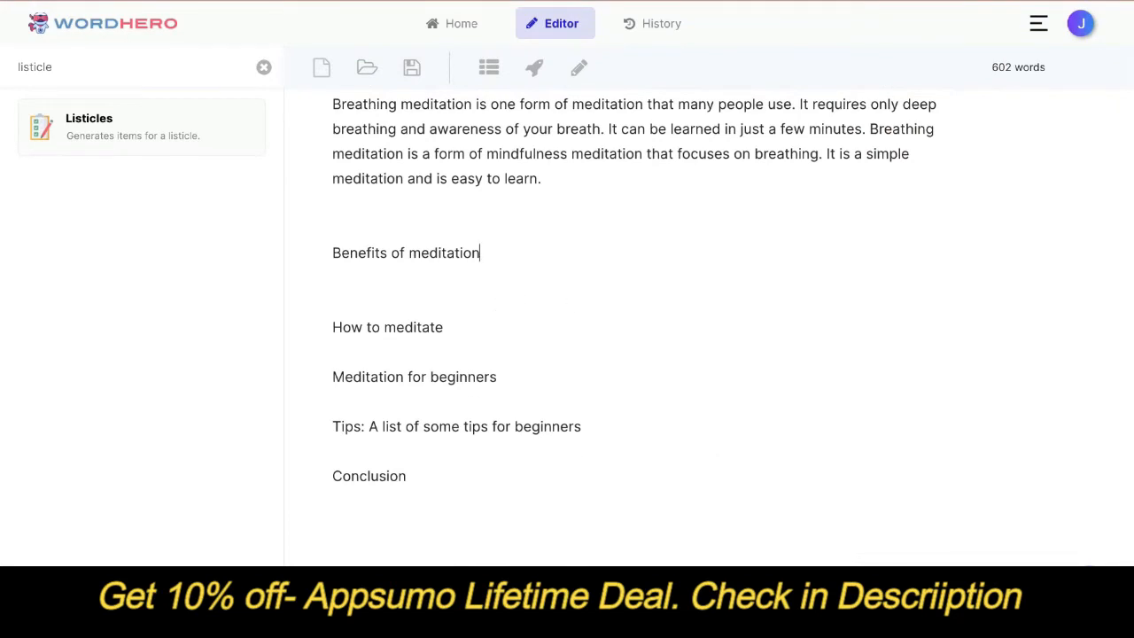
pyautogui.hotkey('shift', 'Home')
pyautogui.click(535, 73)
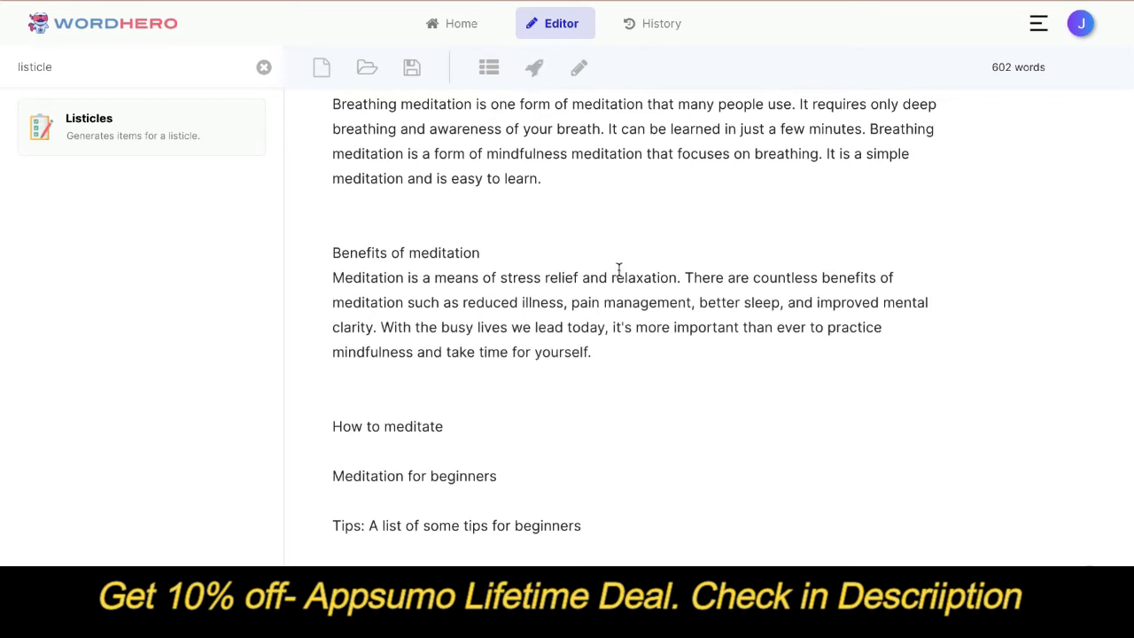
# - Insert a blank line between "Benefits of meditation" and its paragraph and format the subheading as Heading 2
pyautogui.press('Return')
pyautogui.hotkey('shift', 'Down')
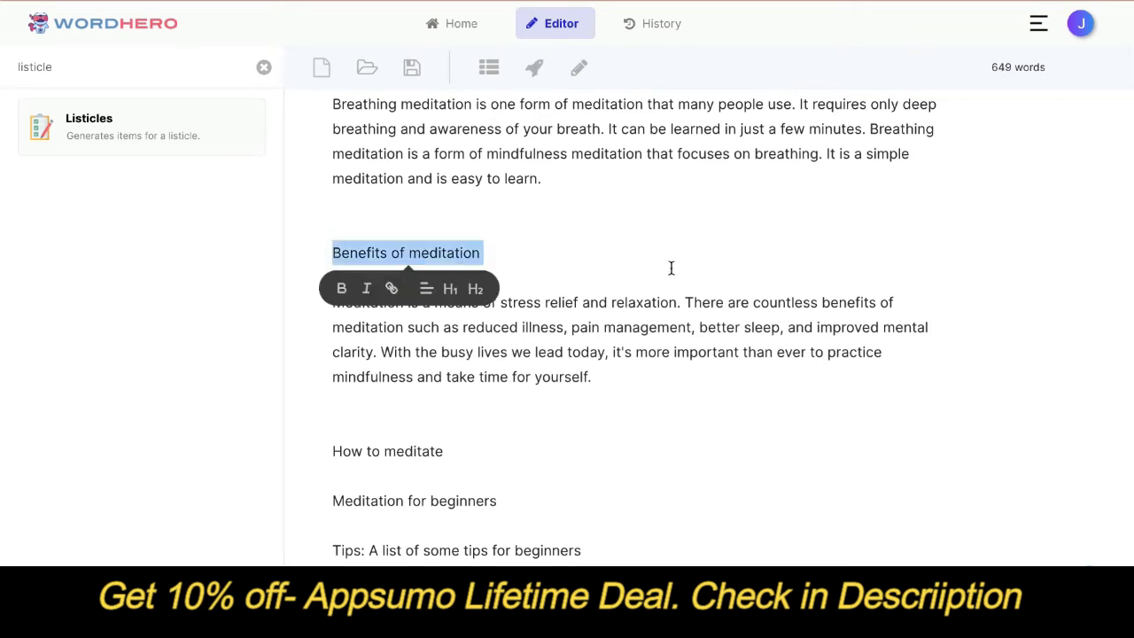
pyautogui.click(481, 292)
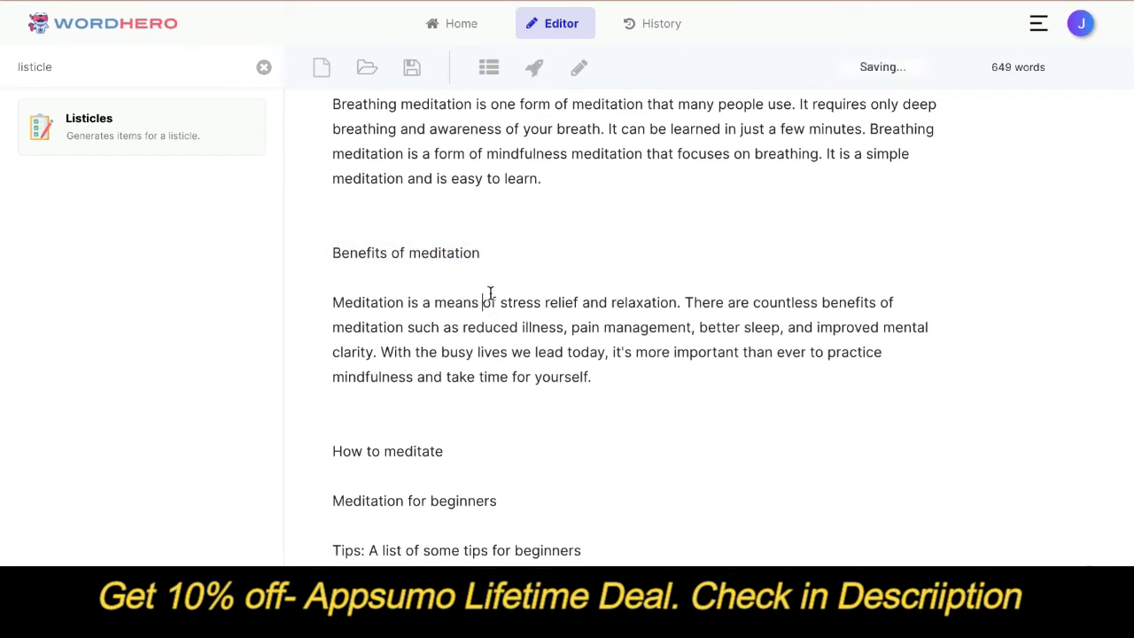
pyautogui.tripleClick(455, 253)
pyautogui.click(479, 288)
pyautogui.click(588, 319)
pyautogui.scroll(-1, 612, 323)
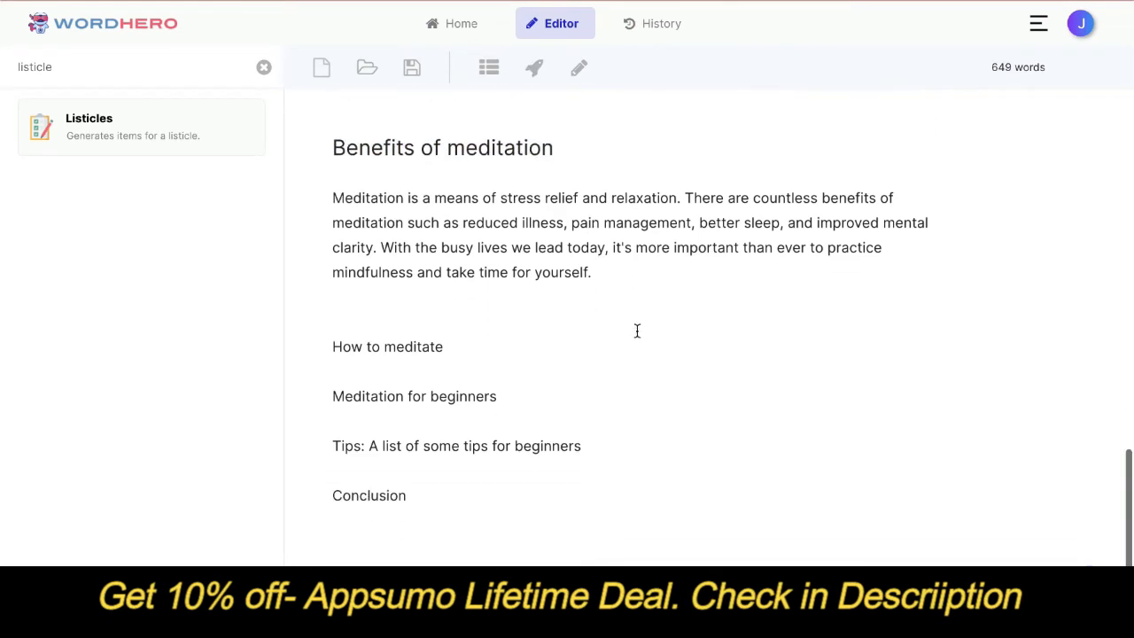
# - Extend the "Benefits of meditation" paragraph with AI-written text and split the new sentences off into their own paragraph
pyautogui.click(671, 271)
pyautogui.press('Return')
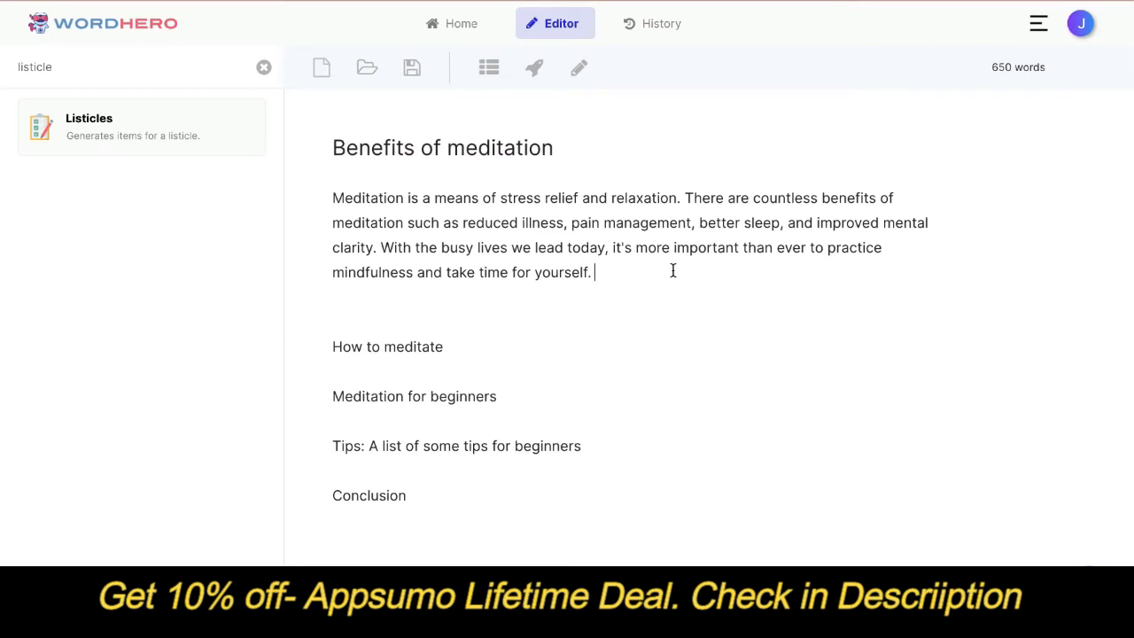
pyautogui.click(579, 69)
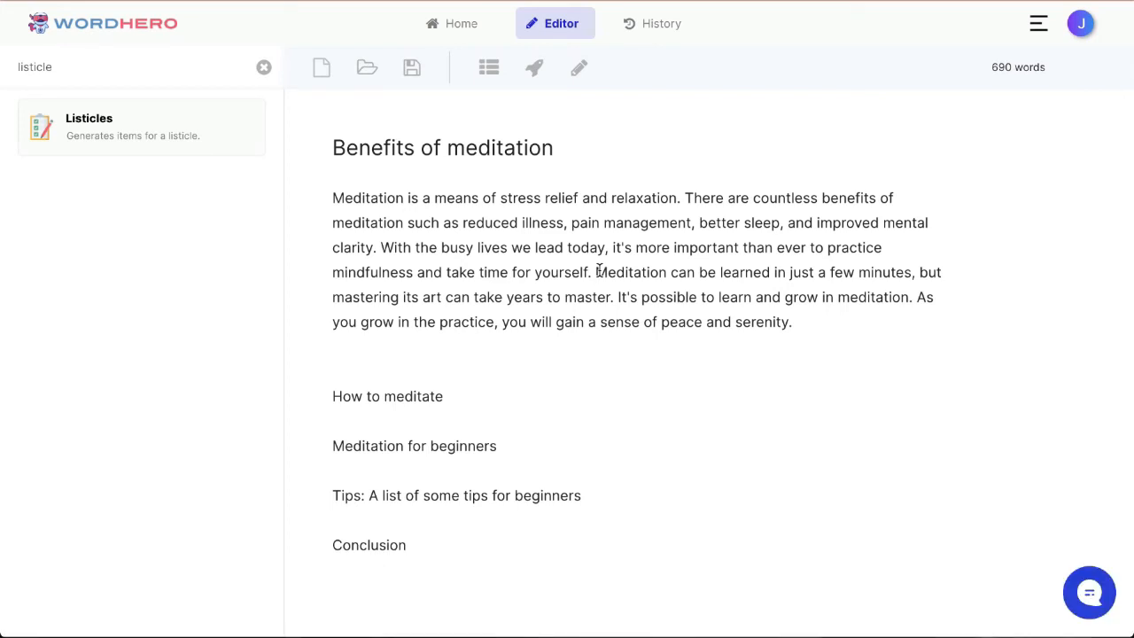
pyautogui.press('Return')
pyautogui.press('Return')
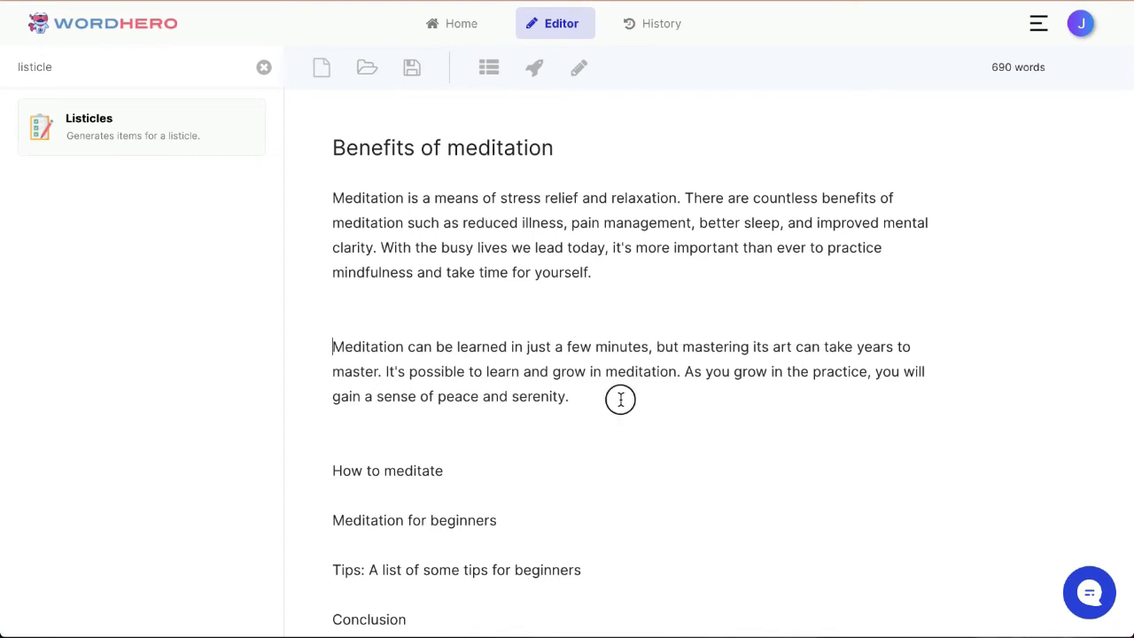
# - Move the paragraph starting "Meditation can be learned in just a few minutes" below "How to meditate"
pyautogui.moveTo(620, 397); pyautogui.dragTo(310, 356)
pyautogui.hotkey('ctrl', 'c')
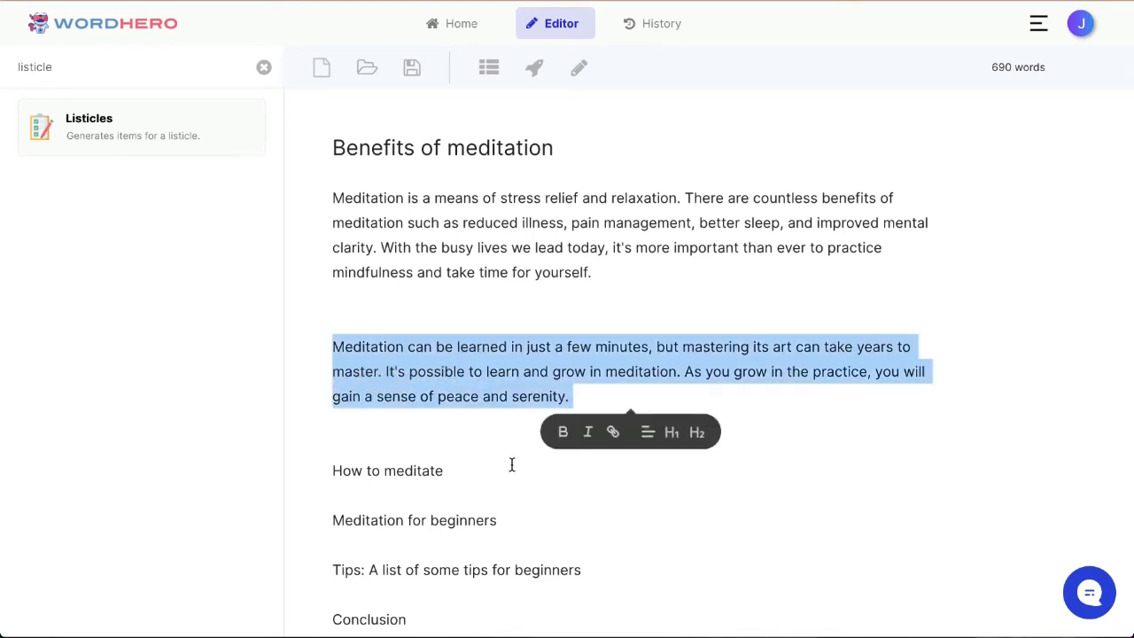
pyautogui.press('BackSpace')
pyautogui.press('Return')
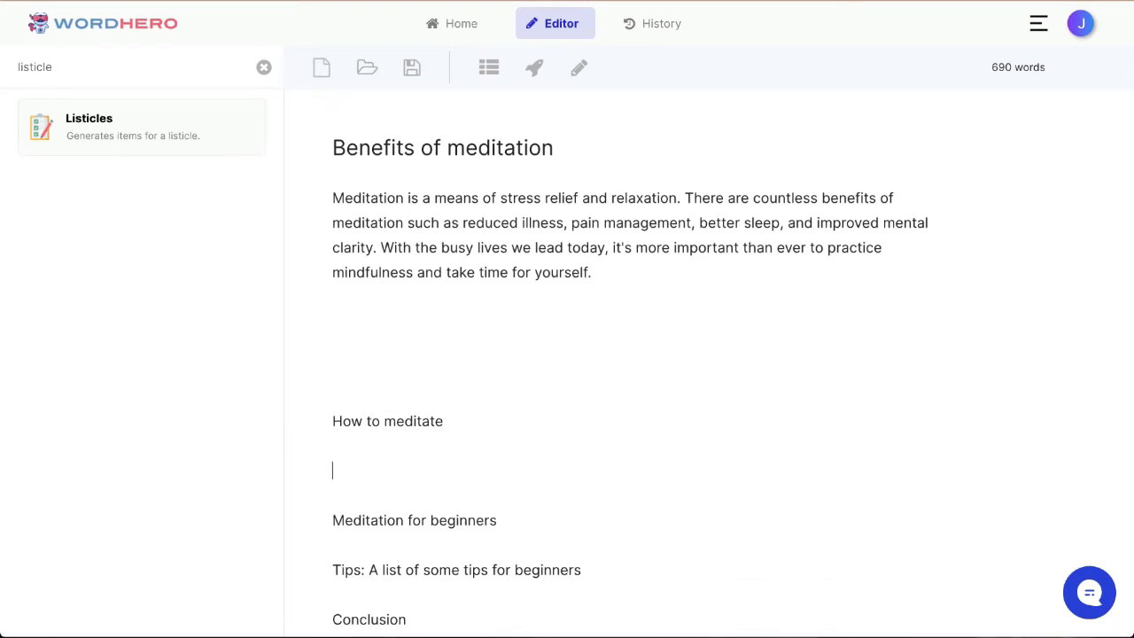
pyautogui.hotkey('ctrl', 'v')
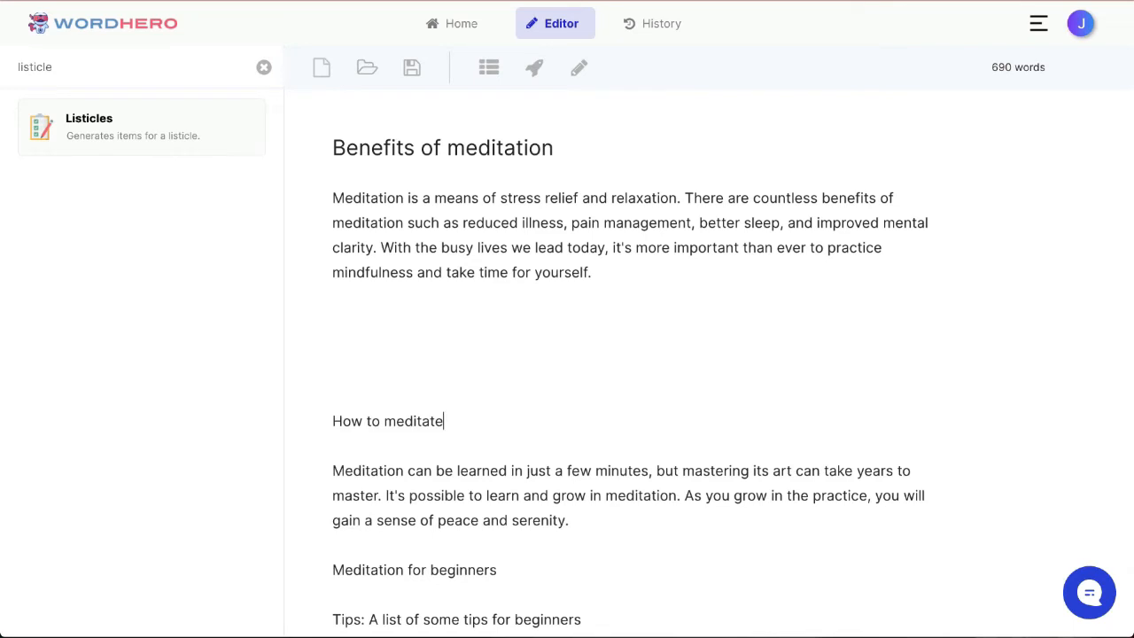
# - Remove an extra blank line between the "Benefits of meditation" paragraph and "How to meditate"
pyautogui.click(405, 319)
pyautogui.scroll(1, 405, 317)
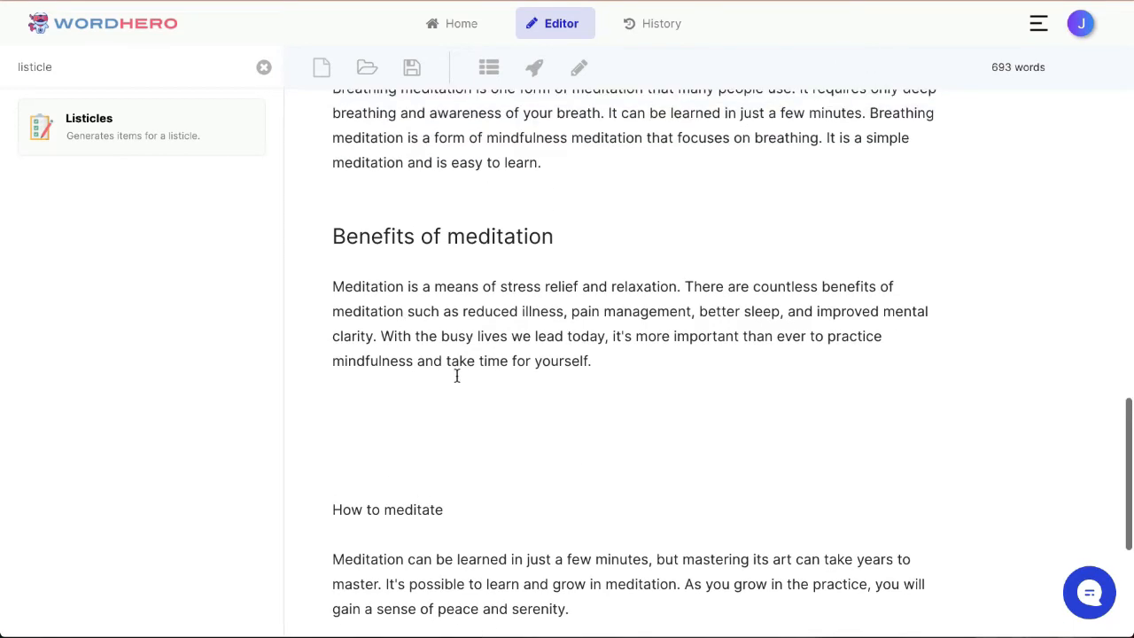
pyautogui.scroll(-1, 456, 376)
pyautogui.click(510, 463)
pyautogui.press('BackSpace')
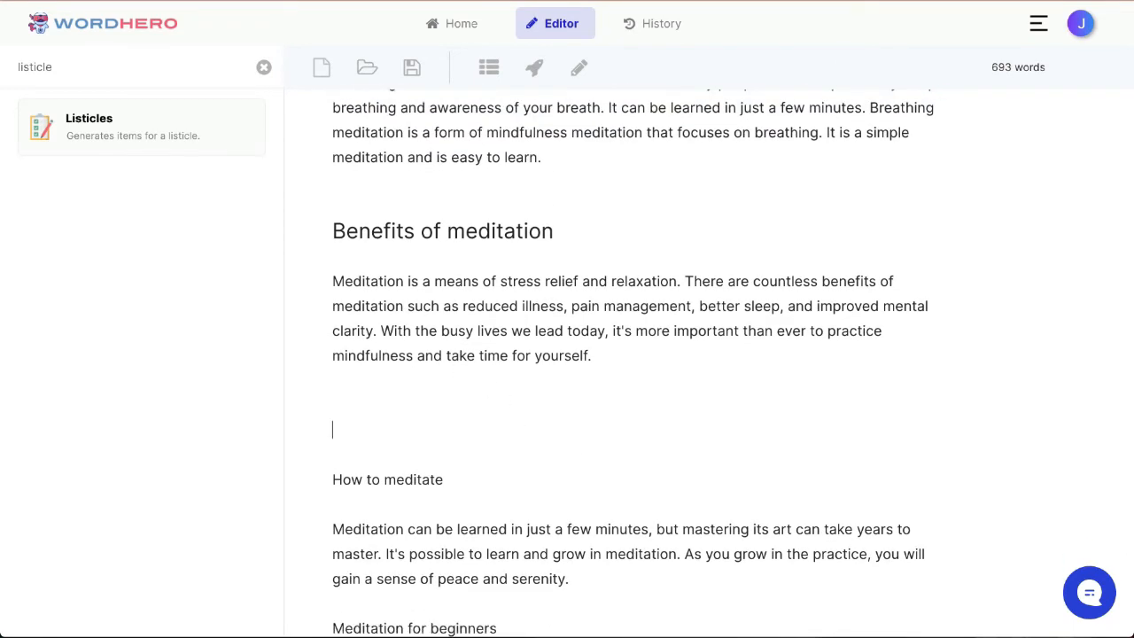
# - Generate more AI-written text for the "Benefits of meditation" heading
pyautogui.scroll(3, 452, 349)
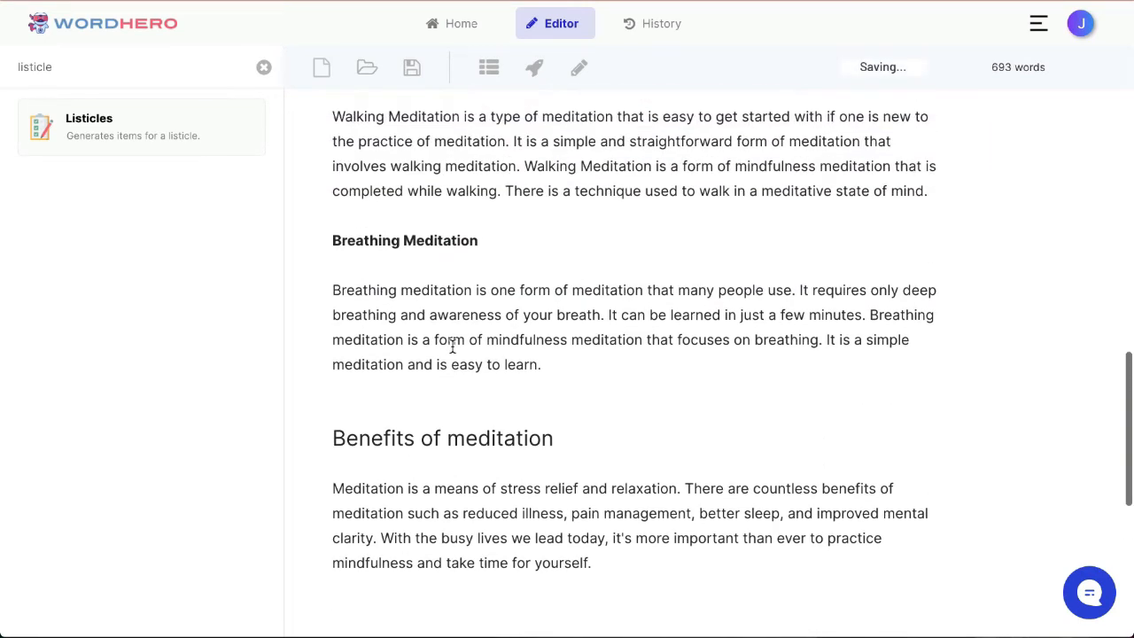
pyautogui.scroll(-2, 453, 349)
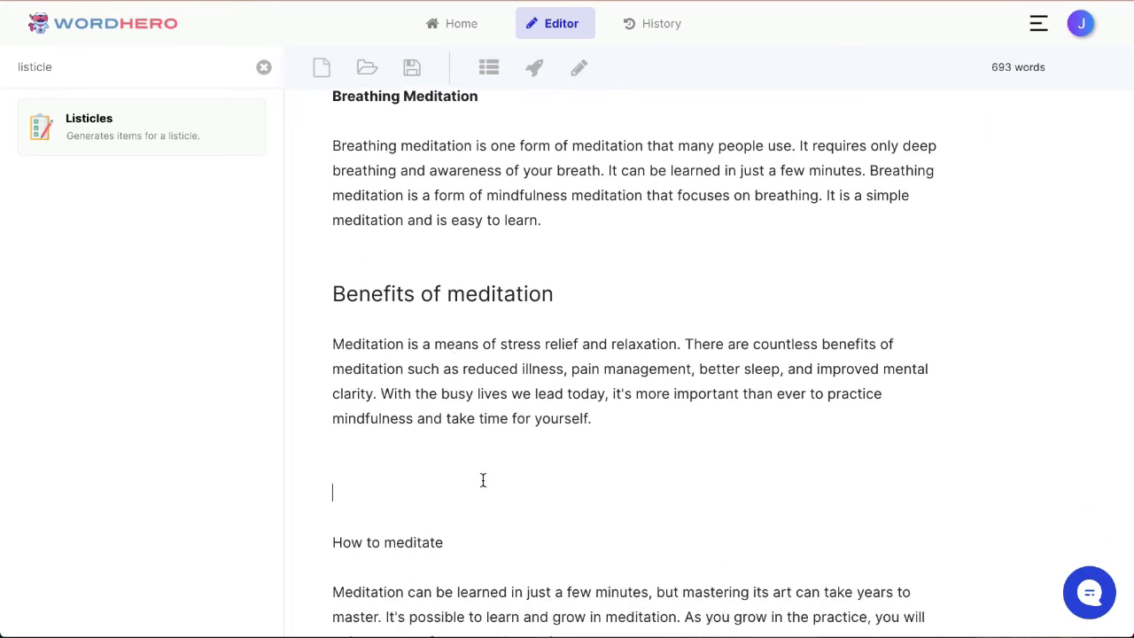
pyautogui.tripleClick(429, 293)
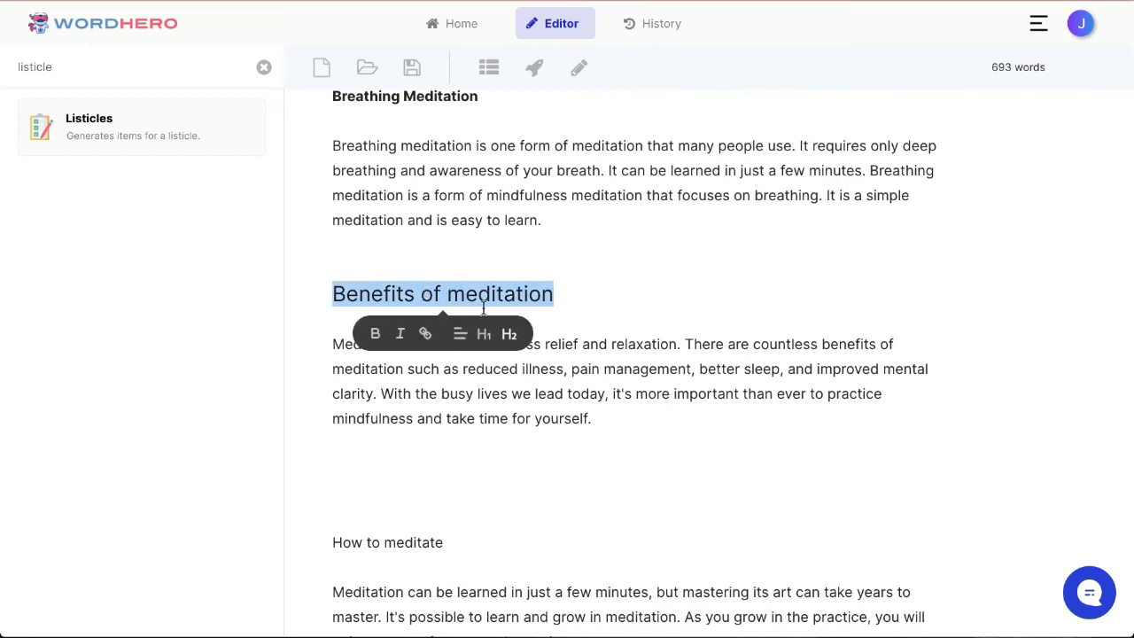
pyautogui.click(534, 71)
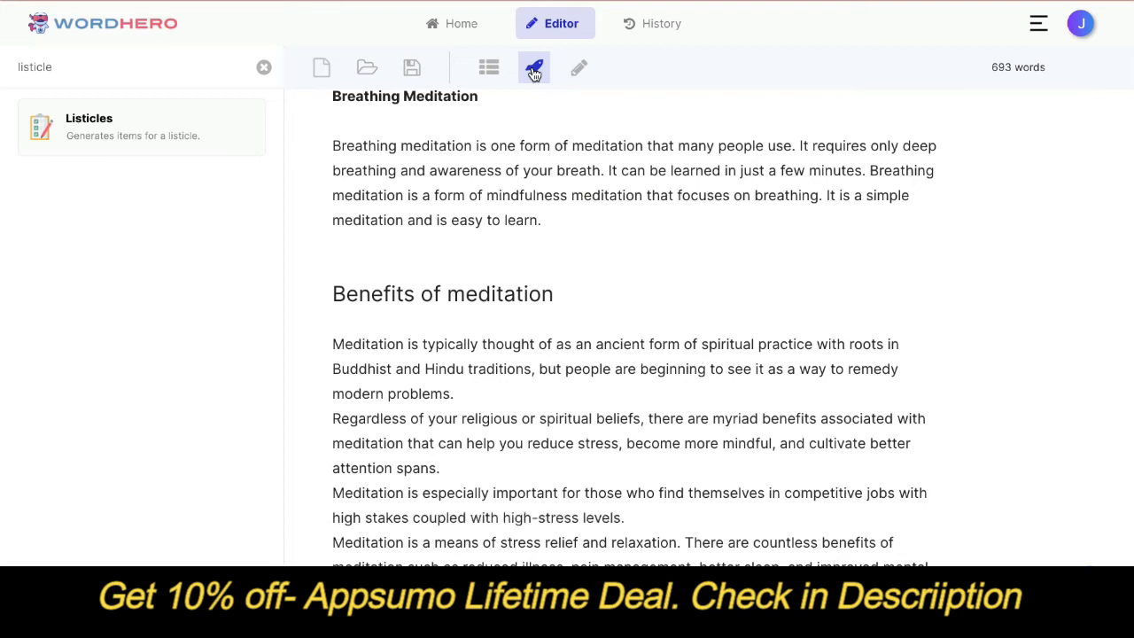
# - Join "Meditation is a means of stress relief" to the preceding text and add blank lines before "Meditation is especially important" and "Regardless of your religious"
pyautogui.scroll(-1, 585, 294)
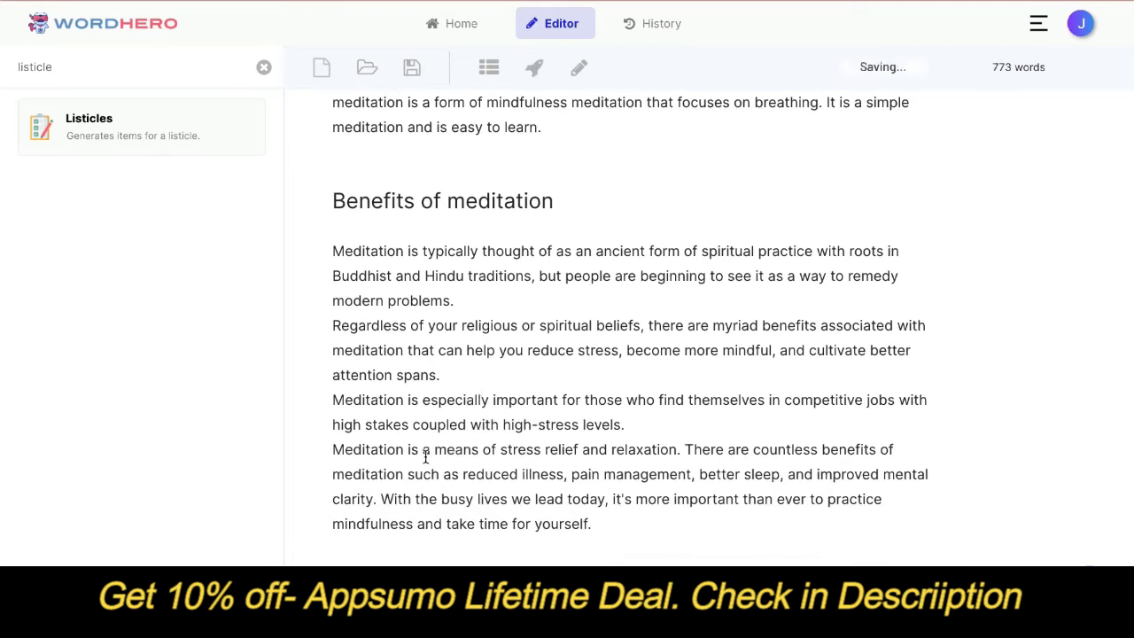
pyautogui.press('Home')
pyautogui.press('BackSpace')
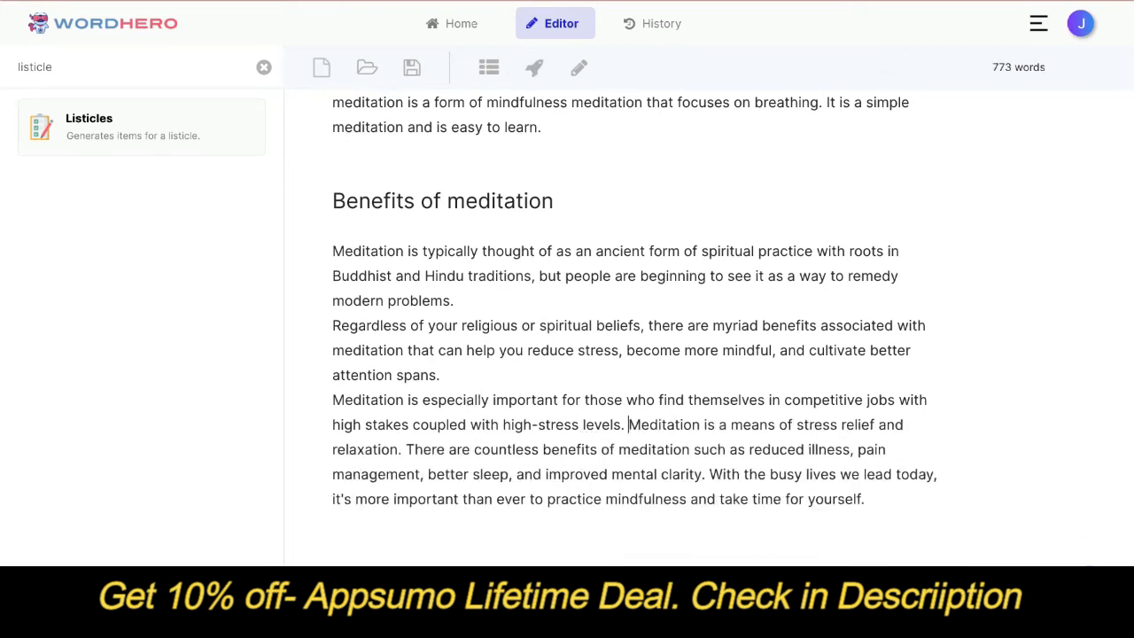
pyautogui.press('Return')
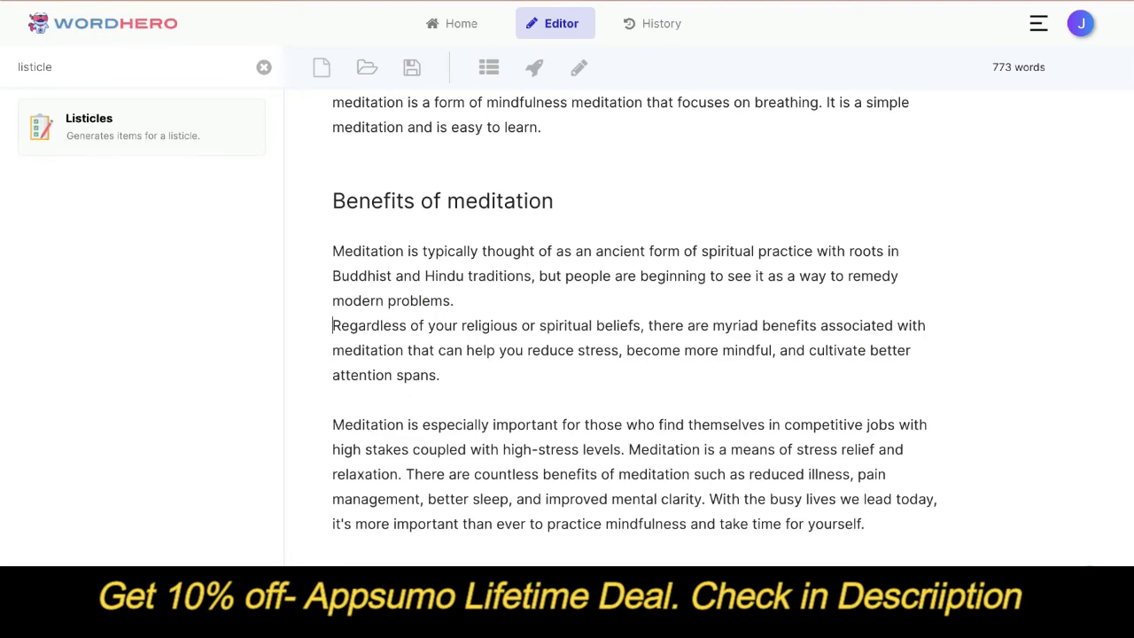
pyautogui.press('Return')
# - Remove the remaining extra blank lines above "How to meditate"
pyautogui.scroll(-2, 519, 443)
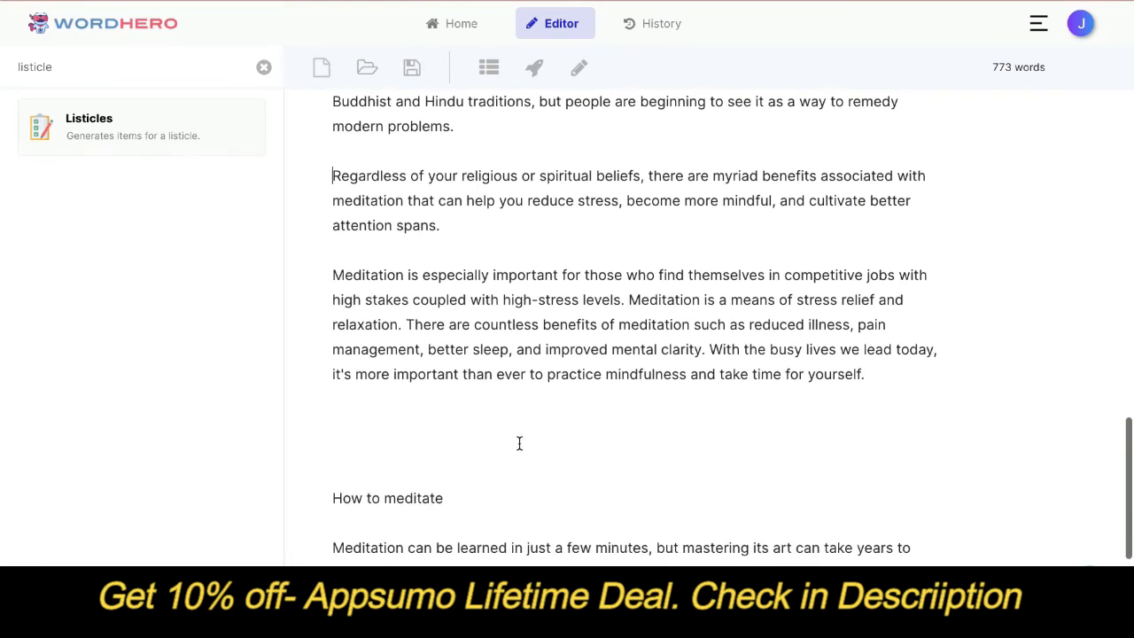
pyautogui.scroll(3, 519, 443)
pyautogui.scroll(-1, 519, 443)
pyautogui.scroll(-2, 519, 443)
pyautogui.click(534, 413)
pyautogui.press('BackSpace')
pyautogui.press('BackSpace')
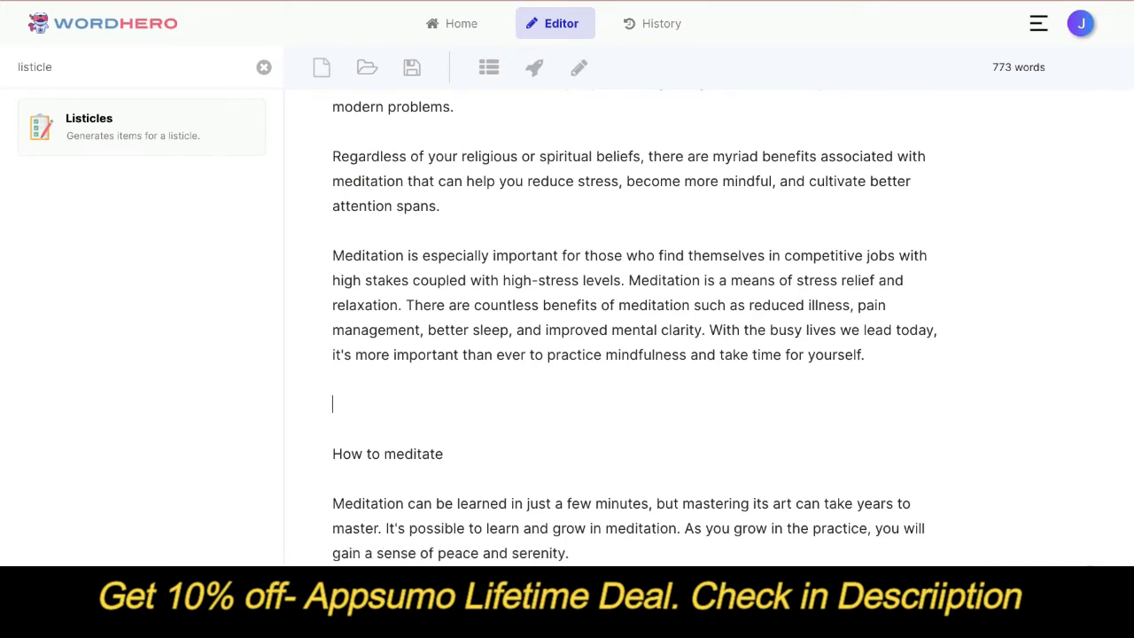
# - Add a blank line between the "How to meditate" paragraph and "Meditation for beginners"
pyautogui.scroll(-2, 534, 399)
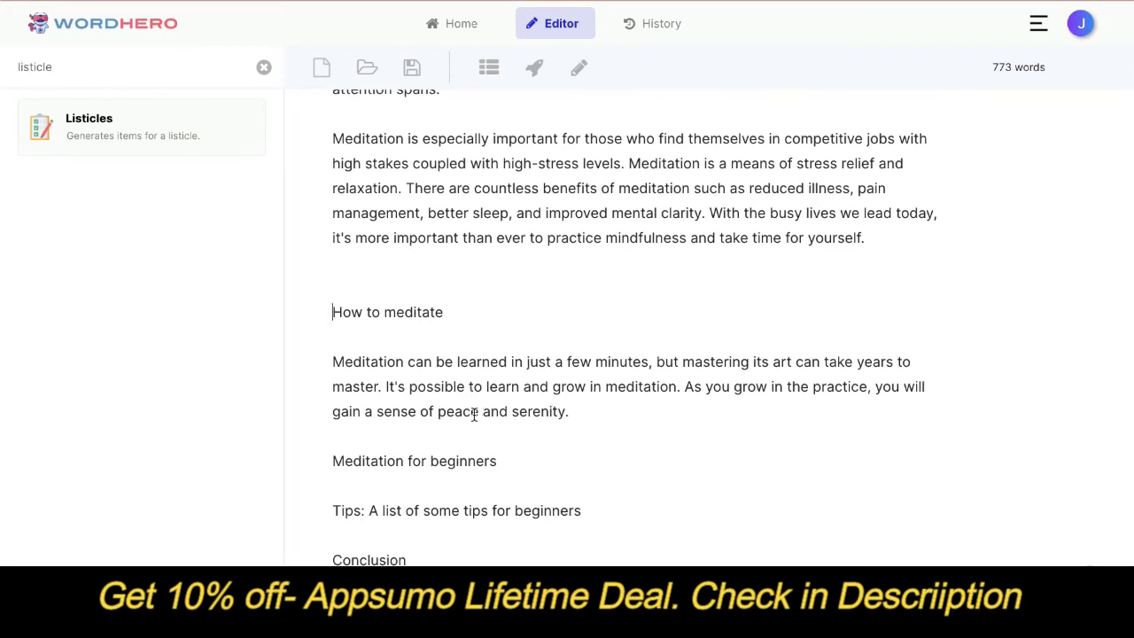
pyautogui.scroll(1, 474, 413)
pyautogui.scroll(-2, 474, 416)
pyautogui.scroll(1, 466, 381)
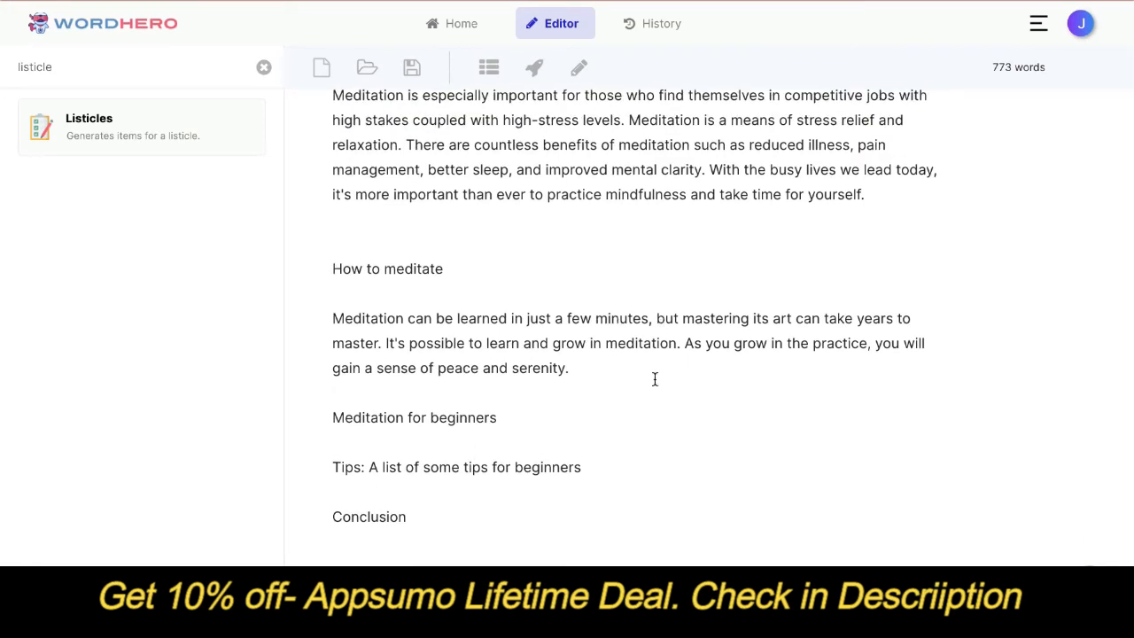
pyautogui.press('End')
pyautogui.press('Return')
pyautogui.press('Return')
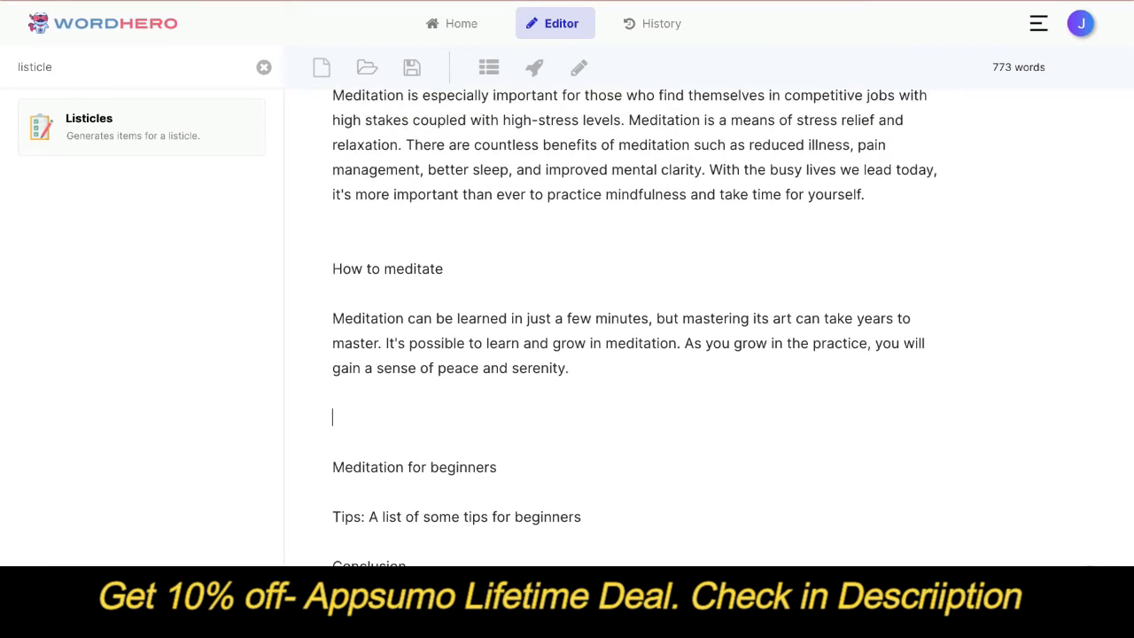
pyautogui.scroll(-1, 647, 352)
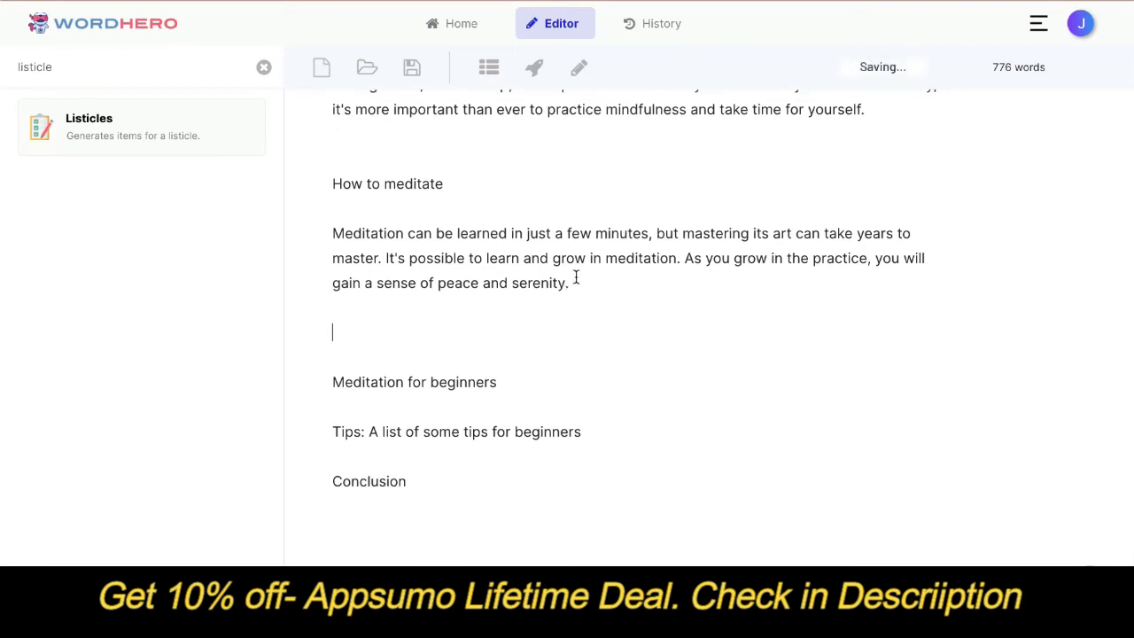
pyautogui.scroll(1, 579, 245)
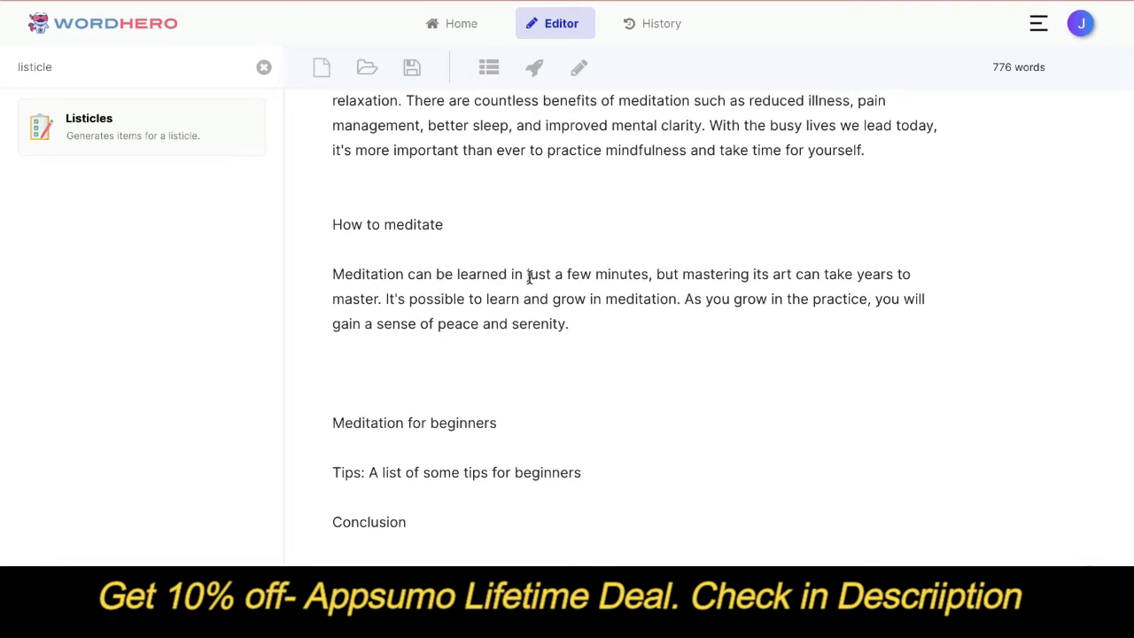
# - Generate AI-written text for "How to meditate" and separate it from the existing paragraph with a blank line
pyautogui.tripleClick(390, 232)
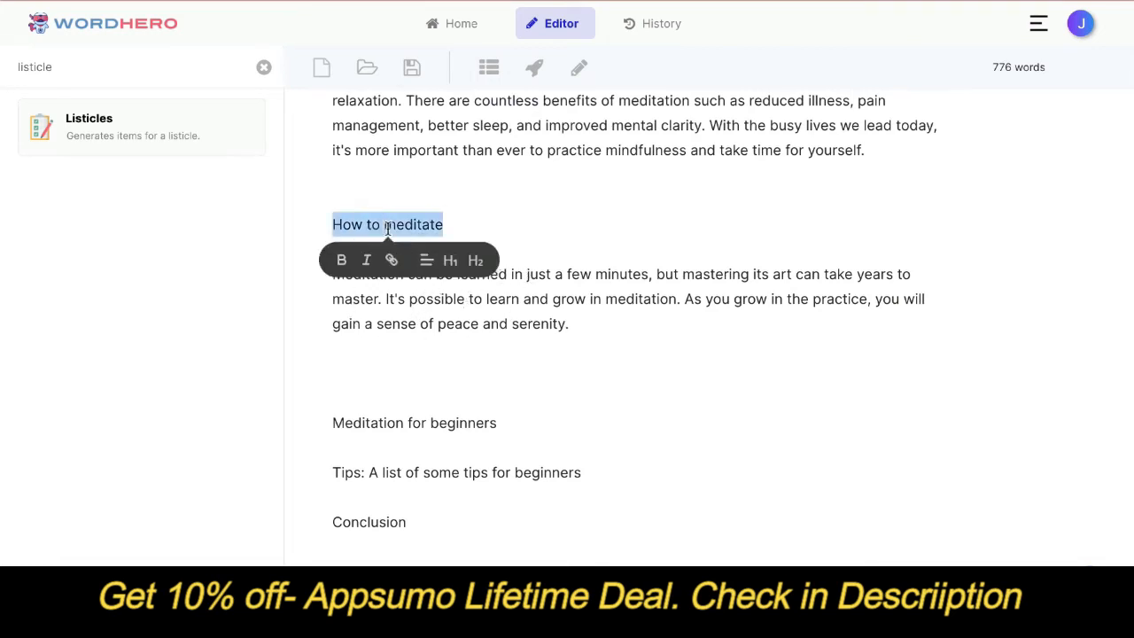
pyautogui.click(536, 69)
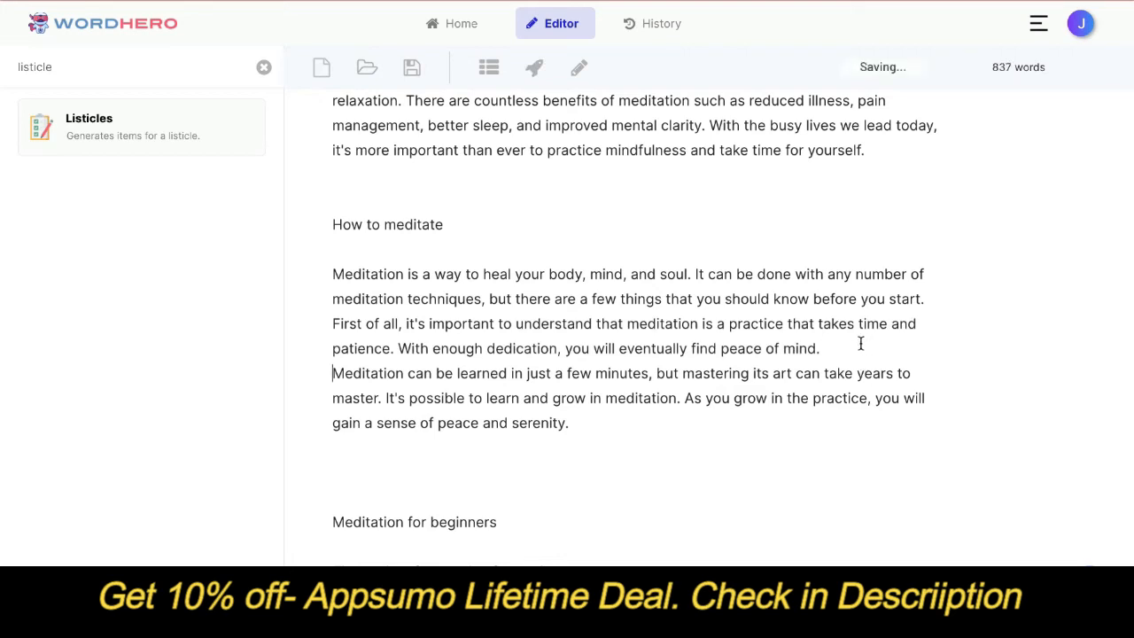
pyautogui.press('Return')
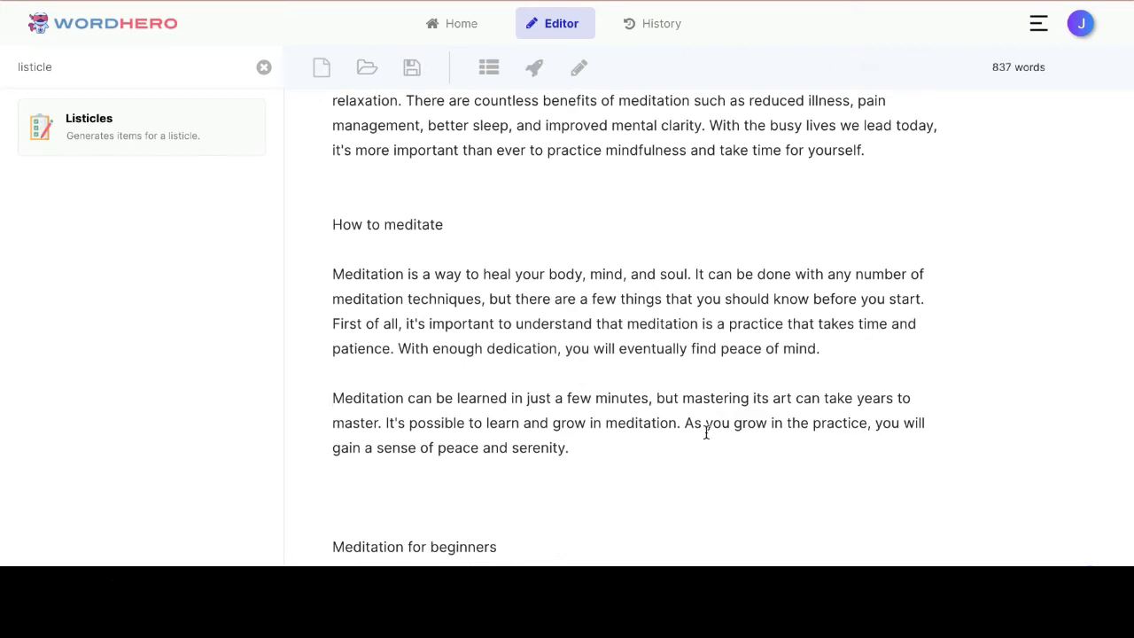
# - Extend the first "How to meditate" paragraph with AI-written text, prompting with "Third," for more, and delete the generated image credit line
pyautogui.scroll(-1, 583, 337)
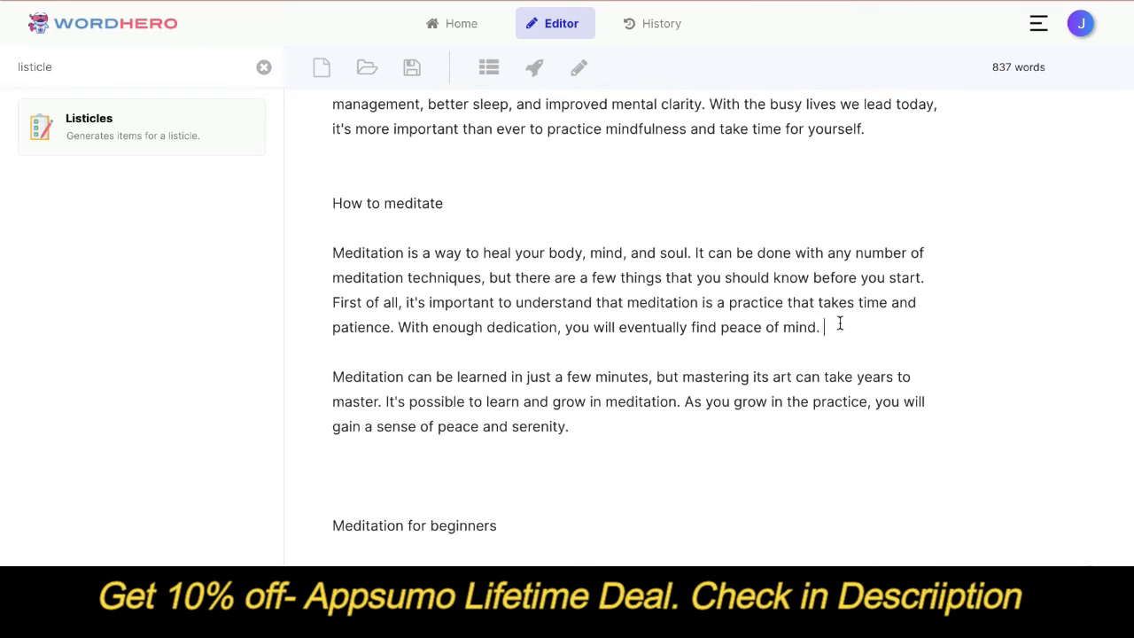
pyautogui.click(578, 68)
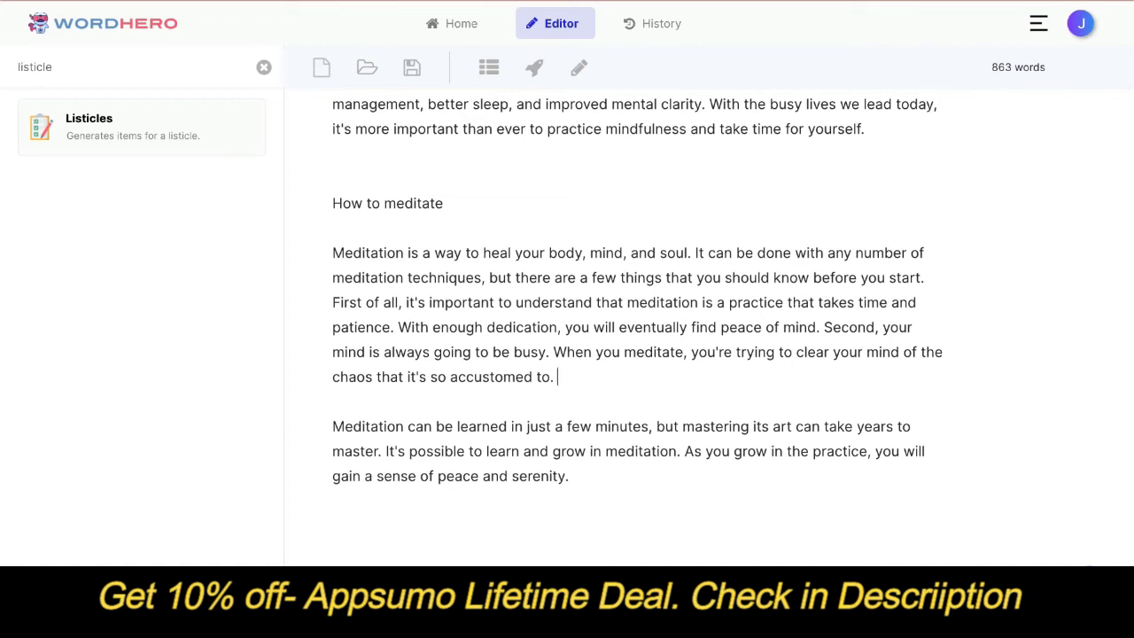
pyautogui.write('Third,')
pyautogui.click(576, 73)
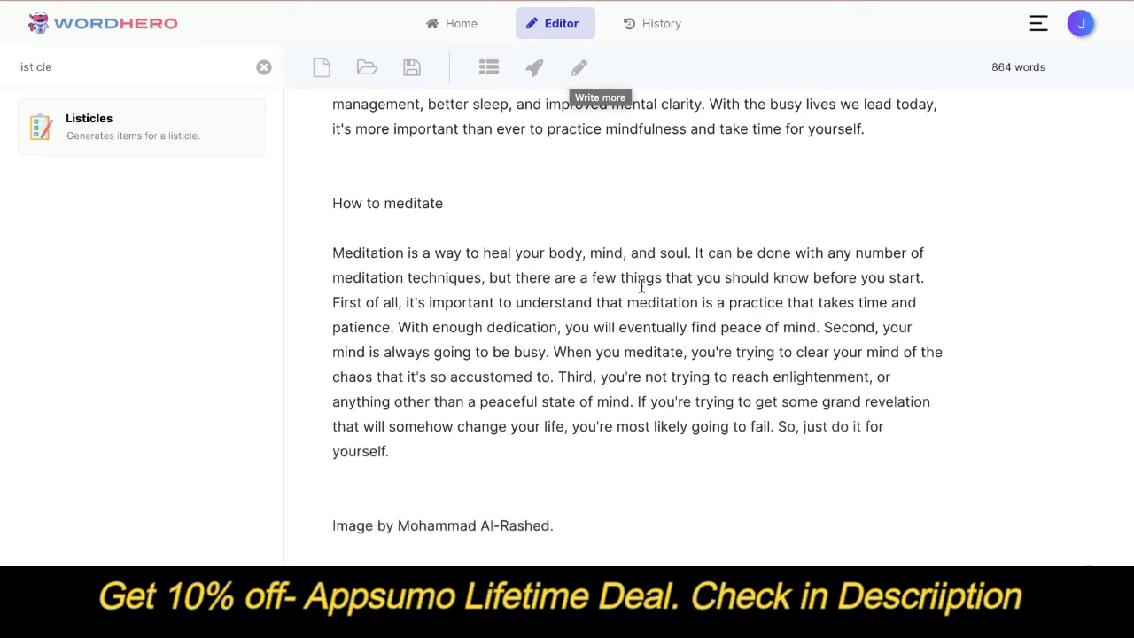
pyautogui.tripleClick(479, 529)
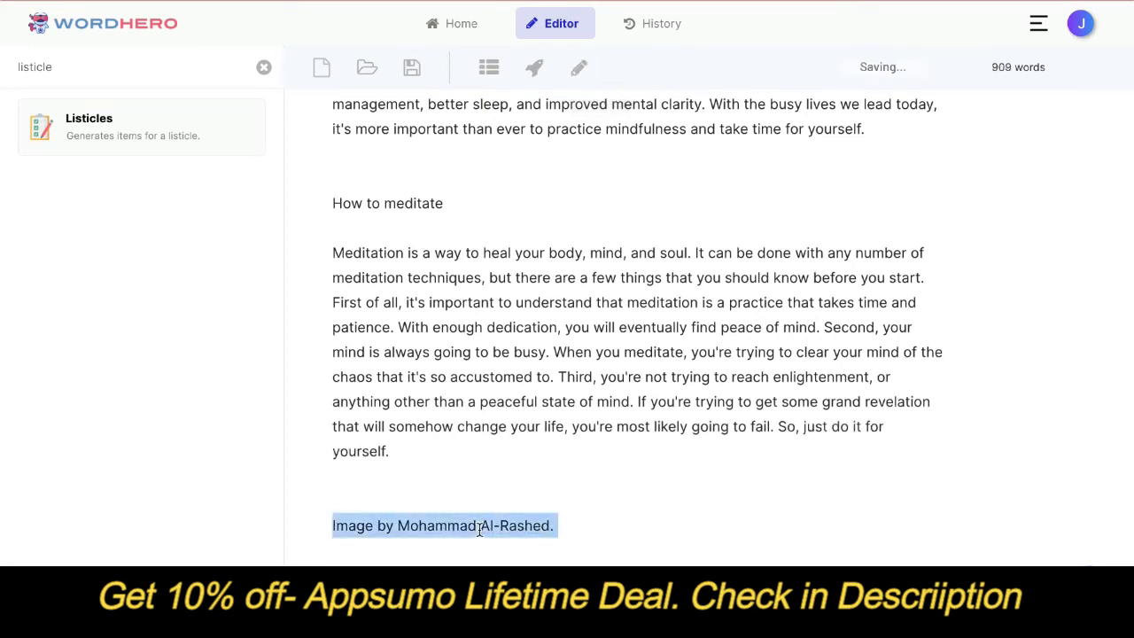
pyautogui.press('BackSpace')
# - Split the first "How to meditate" paragraph into separate paragraphs starting at "First of all", "Second" and "Third"
pyautogui.click(559, 377)
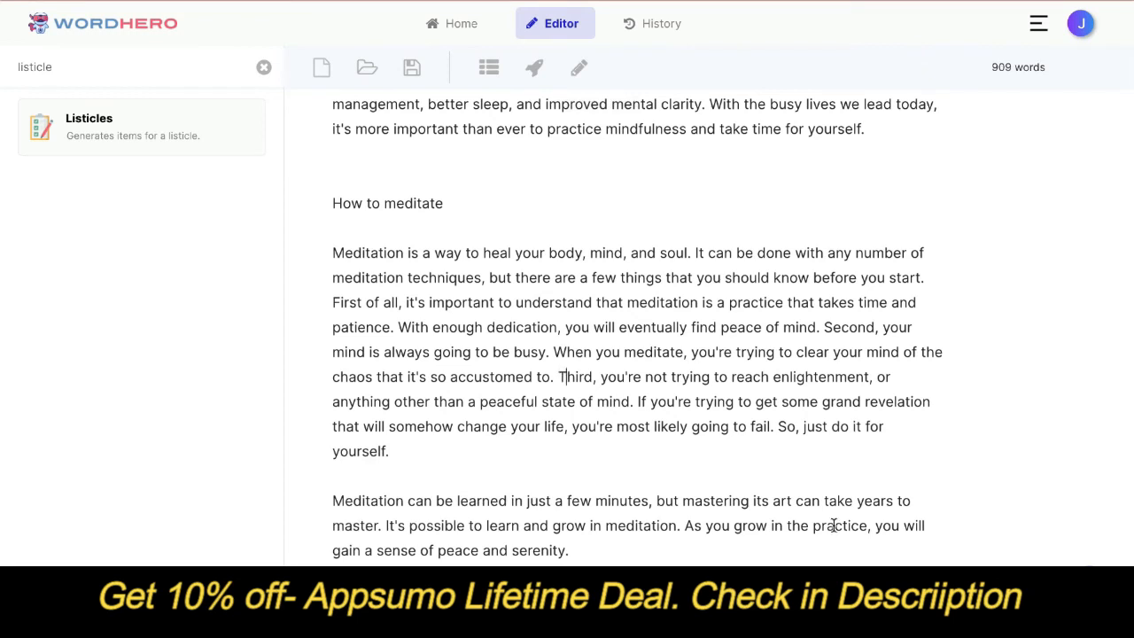
pyautogui.press('Return')
pyautogui.press('Return')
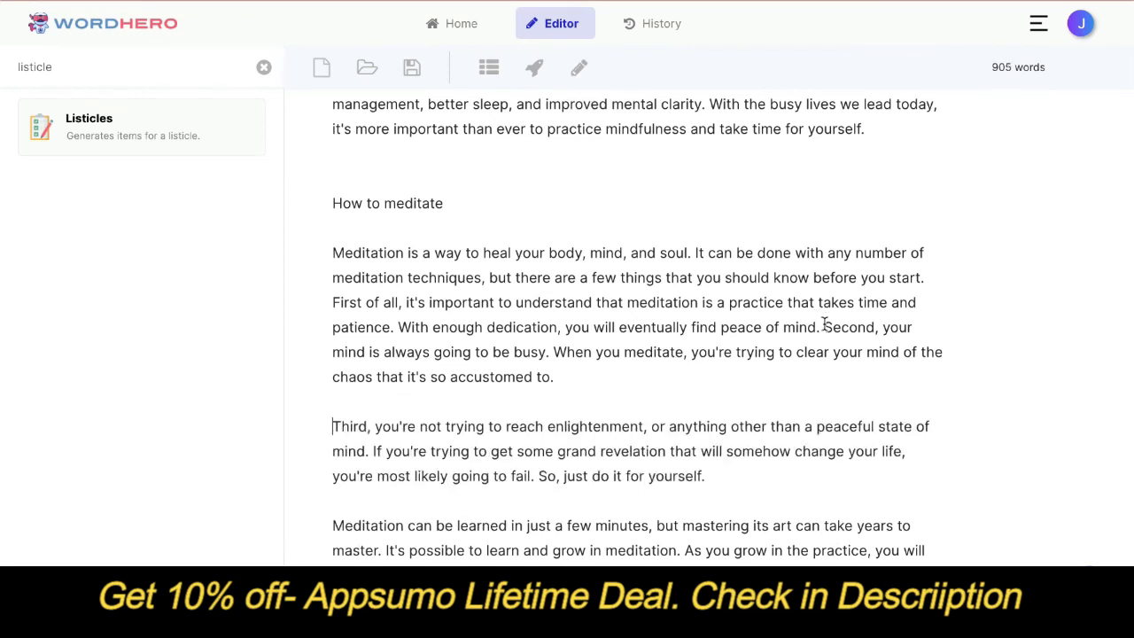
pyautogui.click(824, 327)
pyautogui.press('Return')
pyautogui.press('Return')
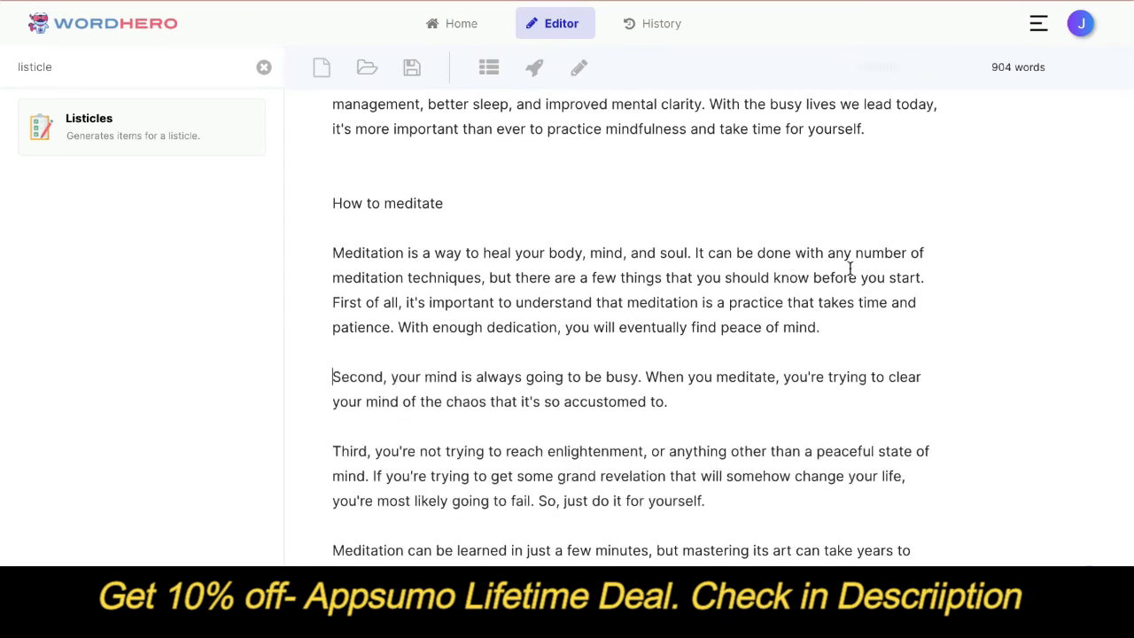
pyautogui.click(332, 302)
pyautogui.press('BackSpace')
pyautogui.press('Return')
pyautogui.press('Return')
# - Format the "How to meditate" subheading as Heading 2
pyautogui.scroll(-2, 382, 119)
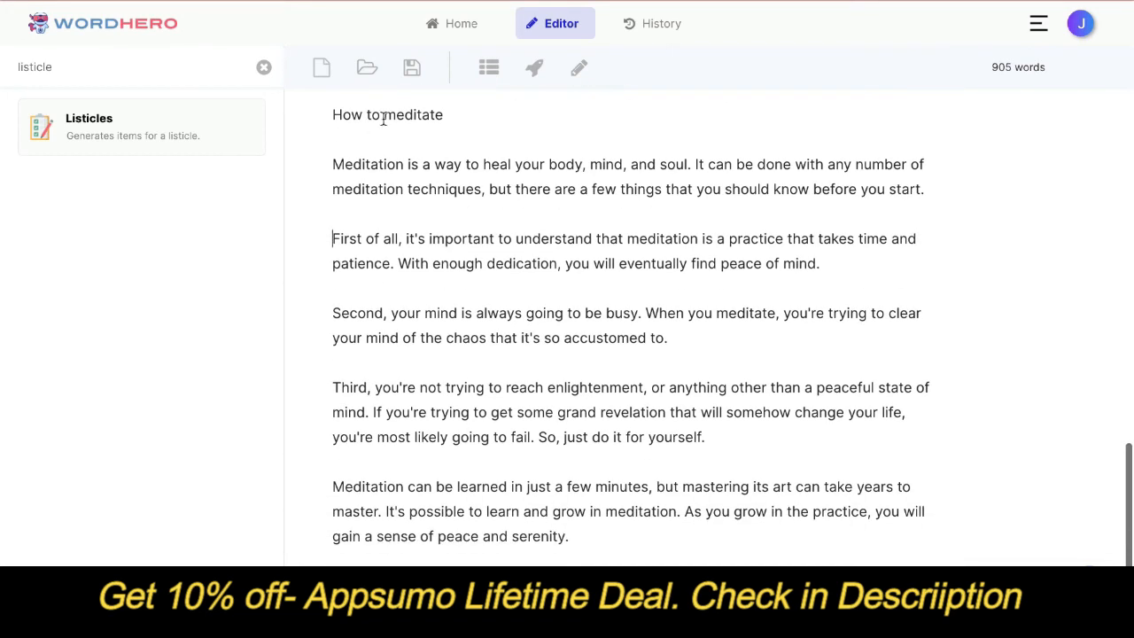
pyautogui.tripleClick(384, 118)
pyautogui.click(476, 152)
pyautogui.tripleClick(424, 117)
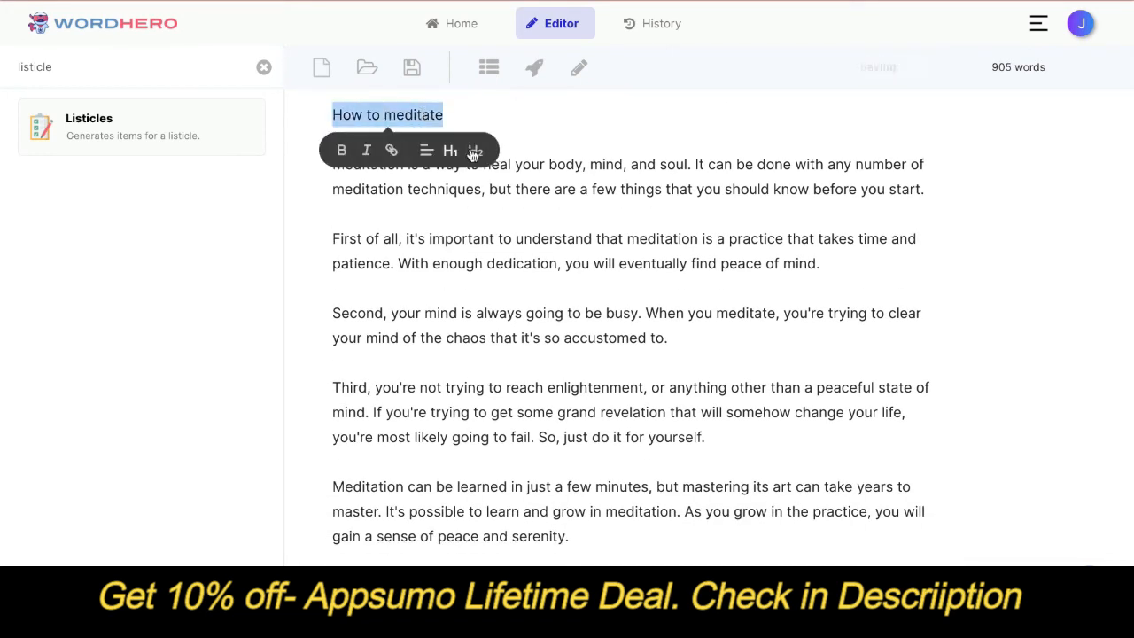
pyautogui.click(475, 152)
pyautogui.scroll(3, 524, 222)
pyautogui.scroll(-6, 530, 253)
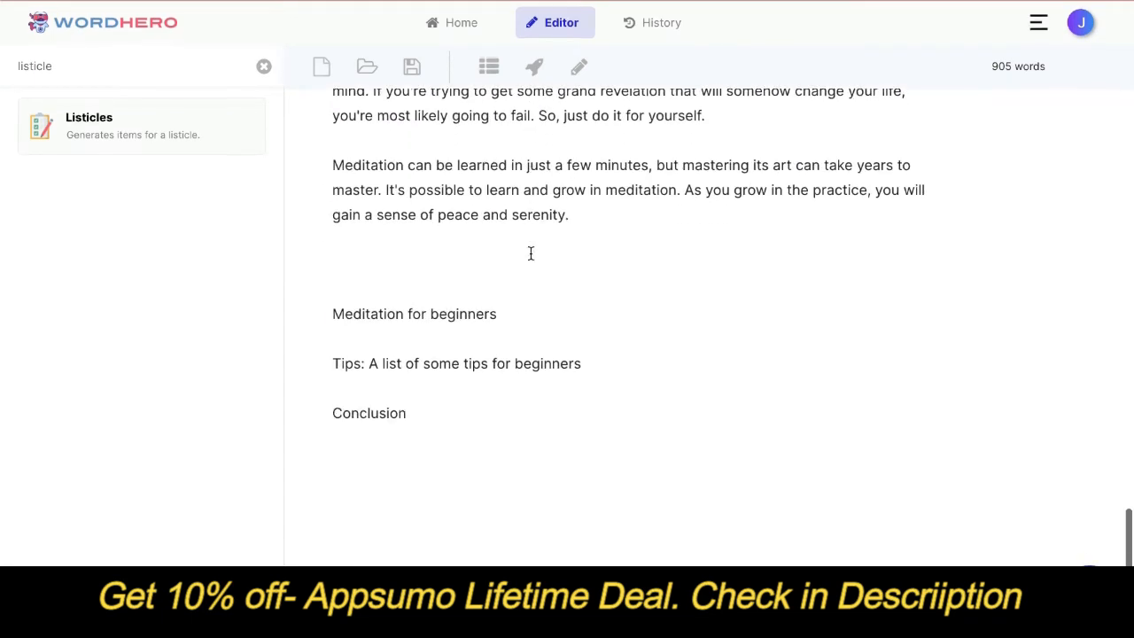
# - Delete the "Meditation for beginners" line and the surplus blank lines around it
pyautogui.click(509, 271)
pyautogui.press('BackSpace')
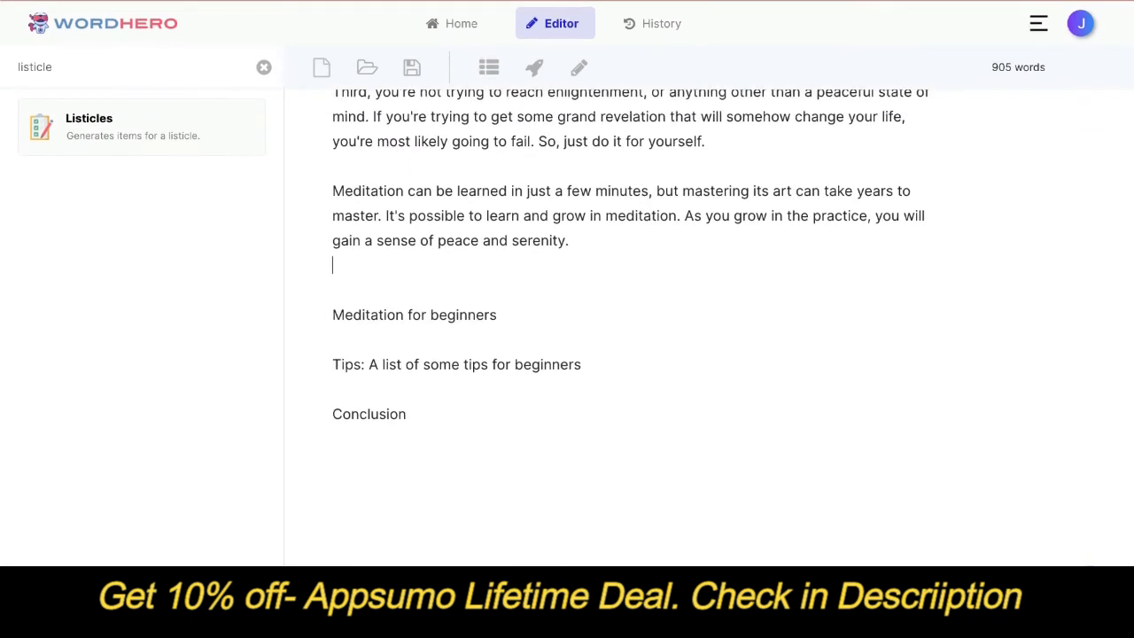
pyautogui.press('Down')
pyautogui.press('shift+super+Right')
pyautogui.press('BackSpace')
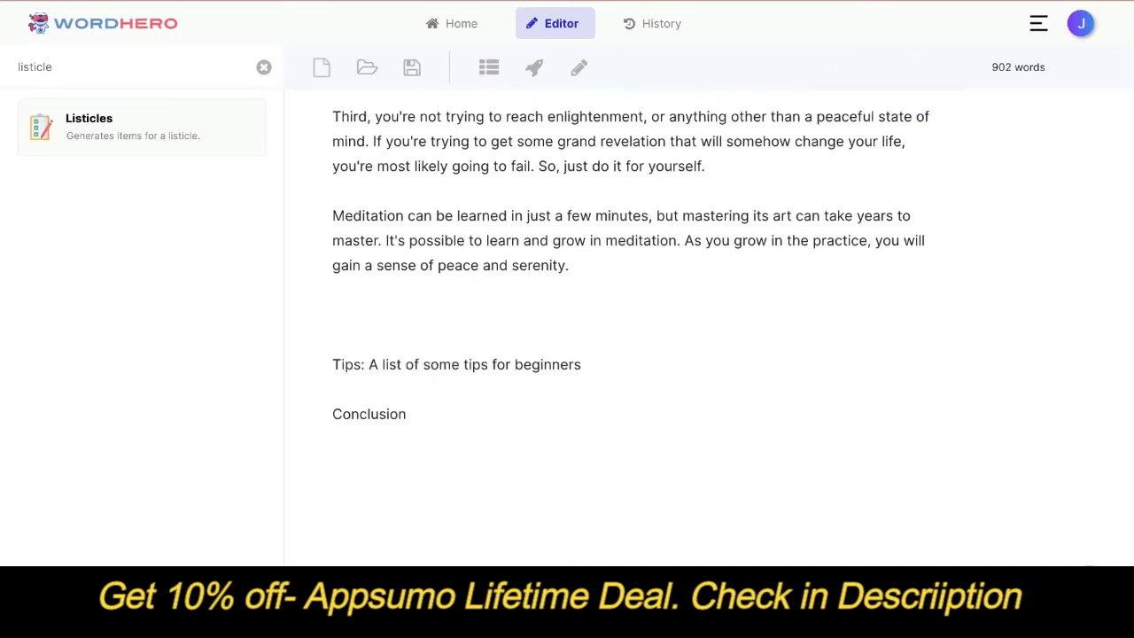
pyautogui.press('BackSpace')
# - Remove the "Tips:" prefix from the tips line and delete the extra blank line above it
pyautogui.press('Down')
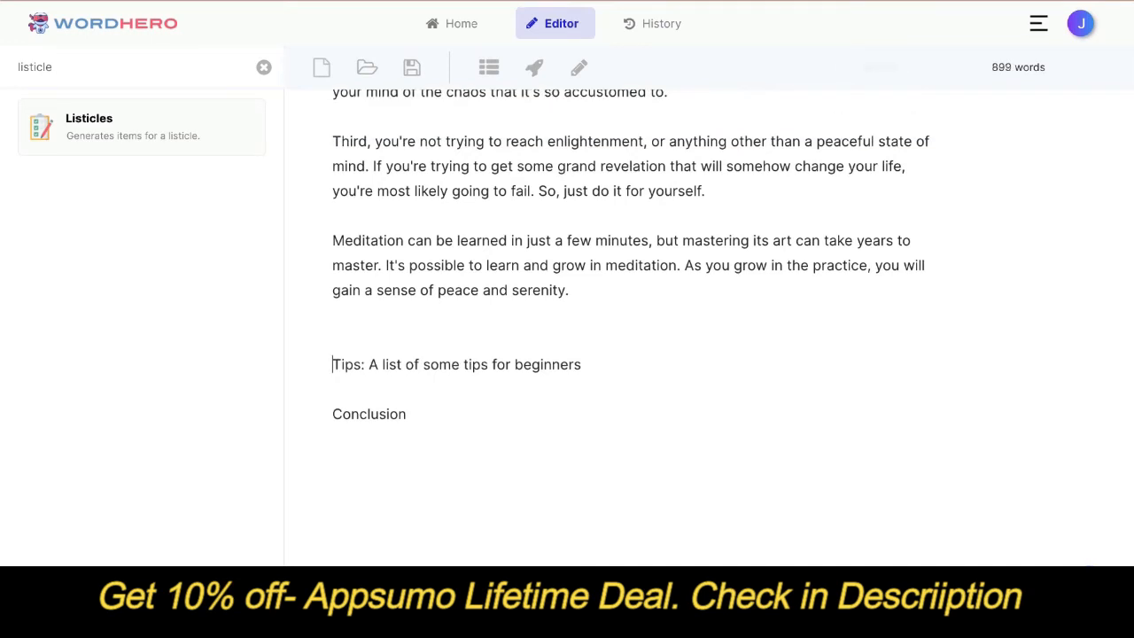
pyautogui.hotkey('shift', 'Right')
pyautogui.hotkey('shift', 'Right')
pyautogui.hotkey('shift', 'Right')
pyautogui.hotkey('shift', 'Right')
pyautogui.hotkey('shift', 'Right')
pyautogui.hotkey('shift', 'Right')
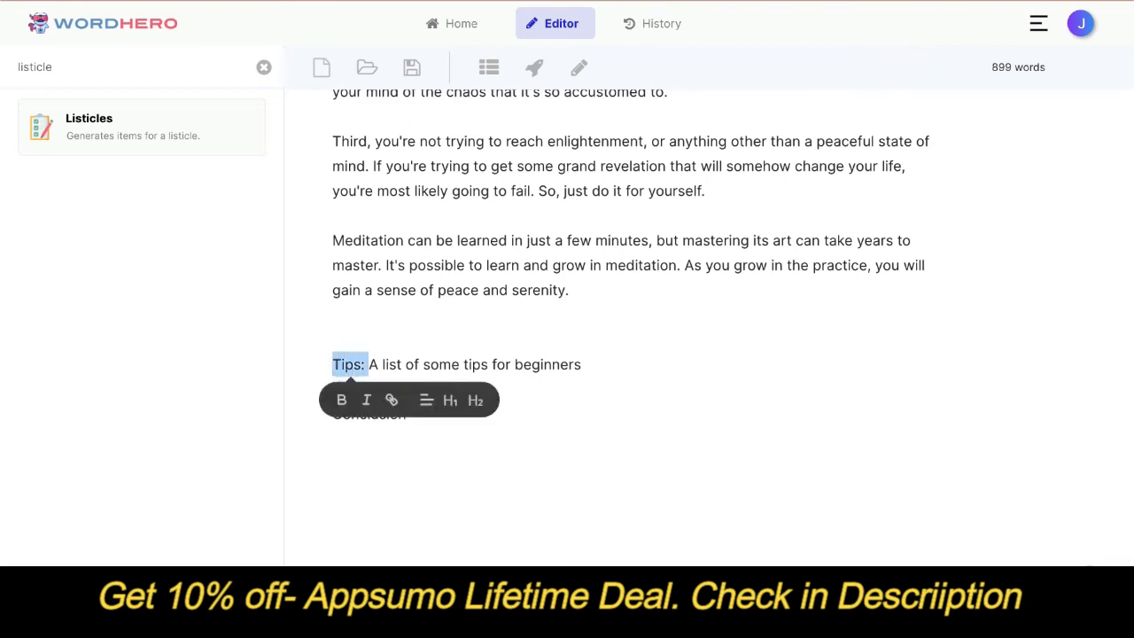
pyautogui.press('BackSpace')
pyautogui.press('BackSpace')
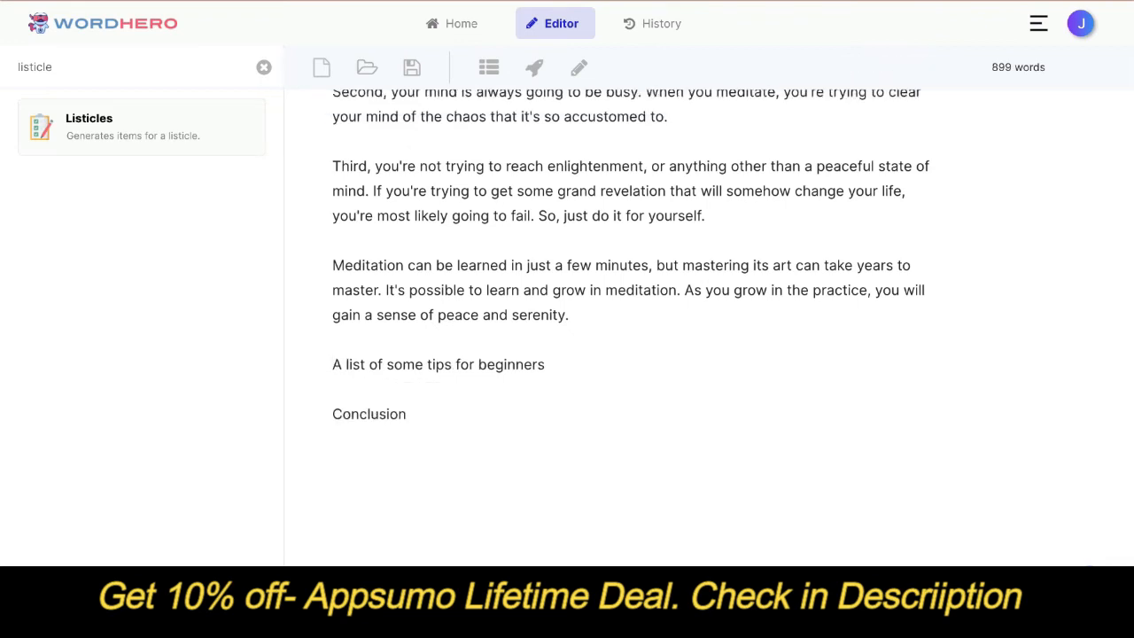
# - Add a blank line above the tips line and replace "A list of some" with "Meditation" so it reads "Meditation tips for beginners"
pyautogui.press('Return')
pyautogui.hotkey('shift', 'Right')
pyautogui.hotkey('shift', 'Right')
pyautogui.hotkey('shift', 'Right')
pyautogui.hotkey('shift', 'Right')
pyautogui.hotkey('shift', 'Right')
pyautogui.hotkey('shift', 'Right')
pyautogui.hotkey('shift', 'Right')
pyautogui.hotkey('shift', 'Right')
pyautogui.hotkey('shift', 'Right')
pyautogui.hotkey('shift', 'Right')
pyautogui.hotkey('shift', 'Right')
pyautogui.hotkey('shift', 'Right')
pyautogui.hotkey('shift', 'Right')
pyautogui.hotkey('shift', 'Right')
pyautogui.hotkey('shift', 'Right')
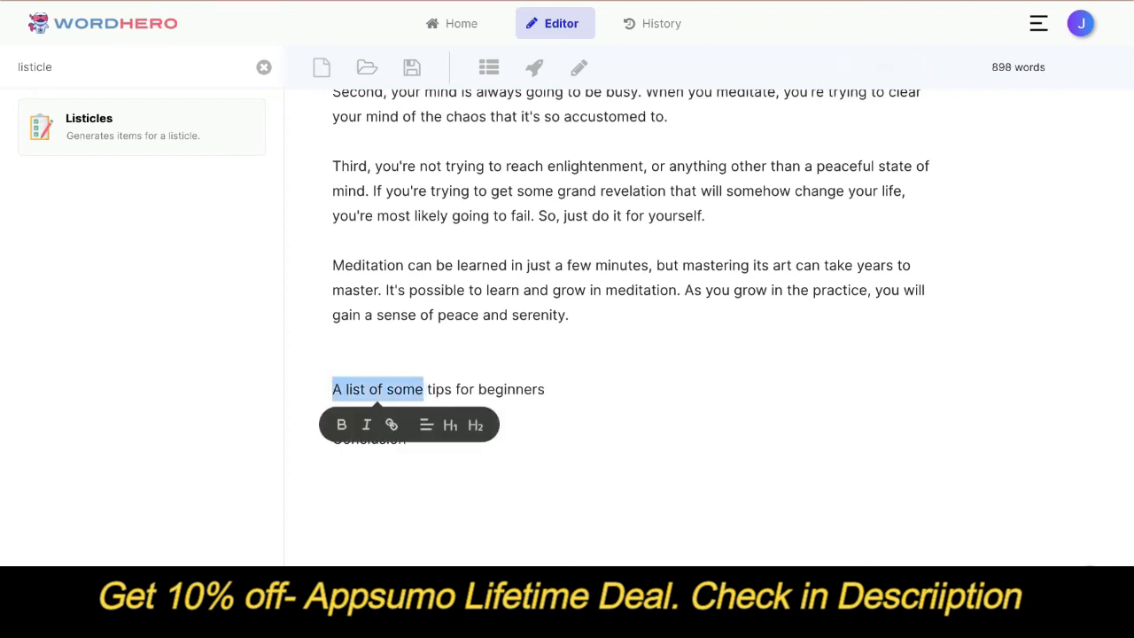
pyautogui.write('Meidta')
pyautogui.press('BackSpace')
pyautogui.press('BackSpace')
pyautogui.press('BackSpace')
pyautogui.press('BackSpace')
pyautogui.write('dition')
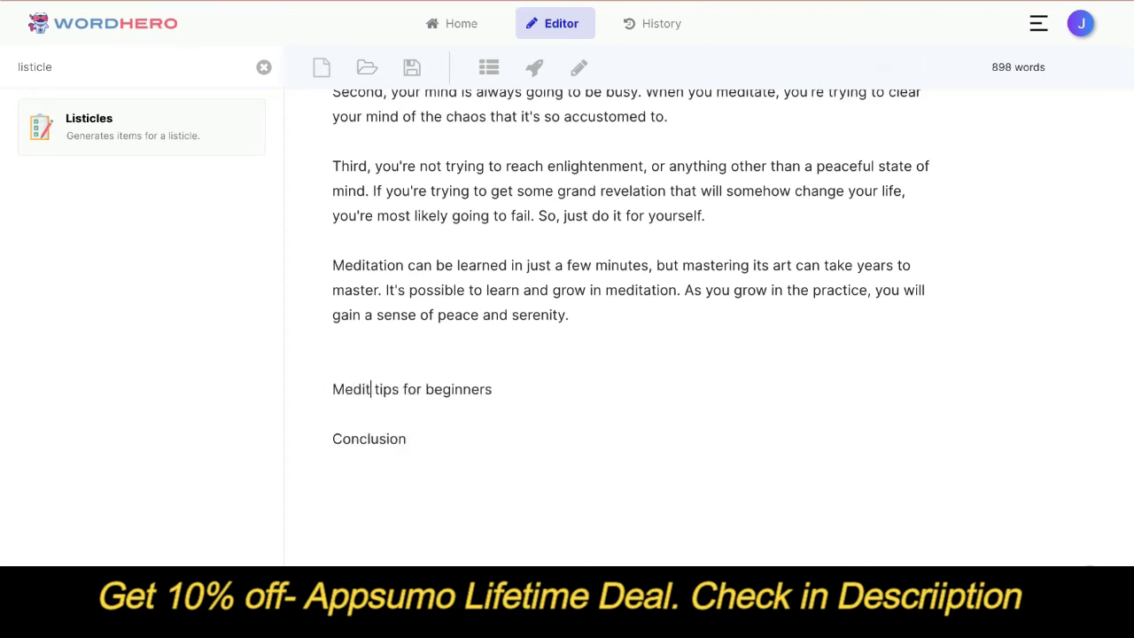
pyautogui.press('BackSpace')
pyautogui.press('BackSpace')
pyautogui.press('BackSpace')
pyautogui.write('ation')
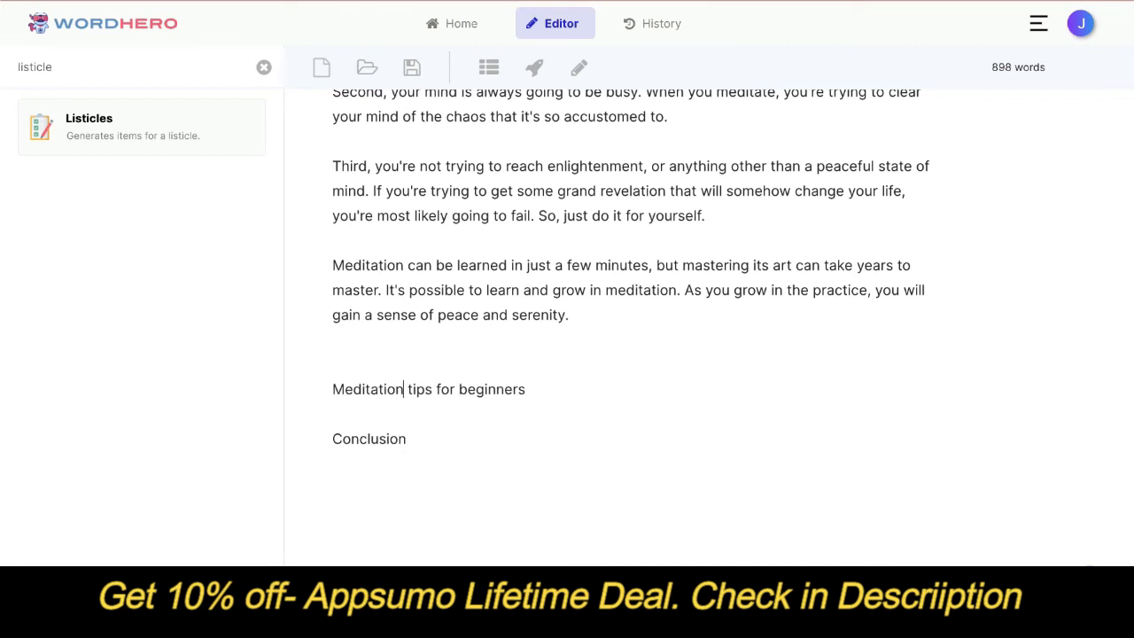
# - Add blank lines below "Meditation tips for beginners" and generate AI-written text from that subheading
pyautogui.press('Return')
pyautogui.press('Return')
pyautogui.press('Up')
pyautogui.hotkey('shift', 'Up')
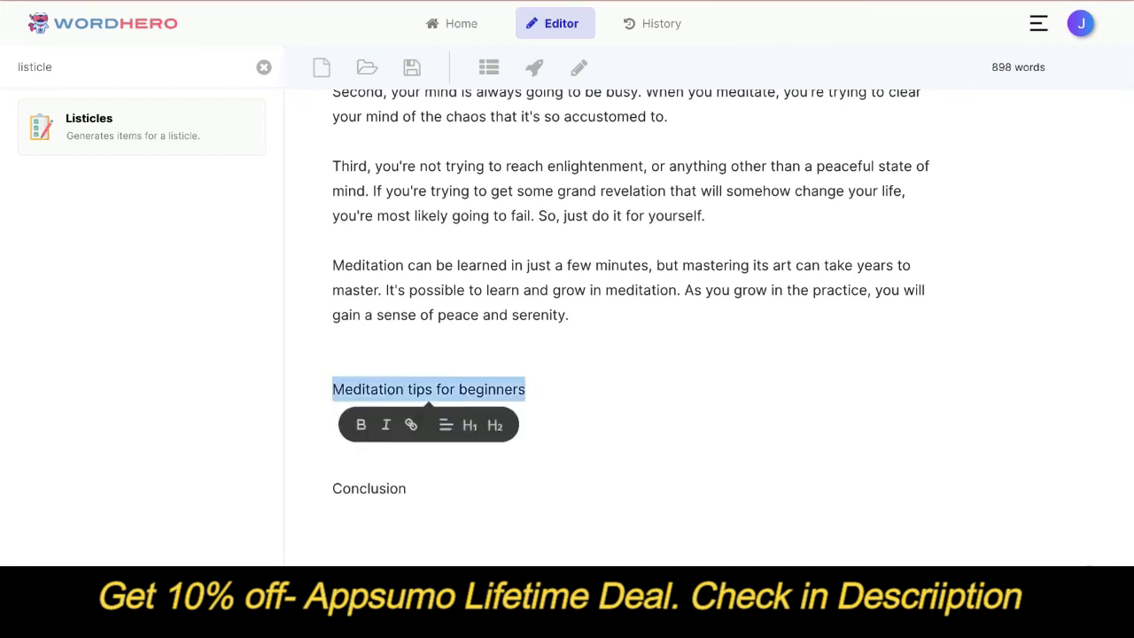
pyautogui.click(537, 67)
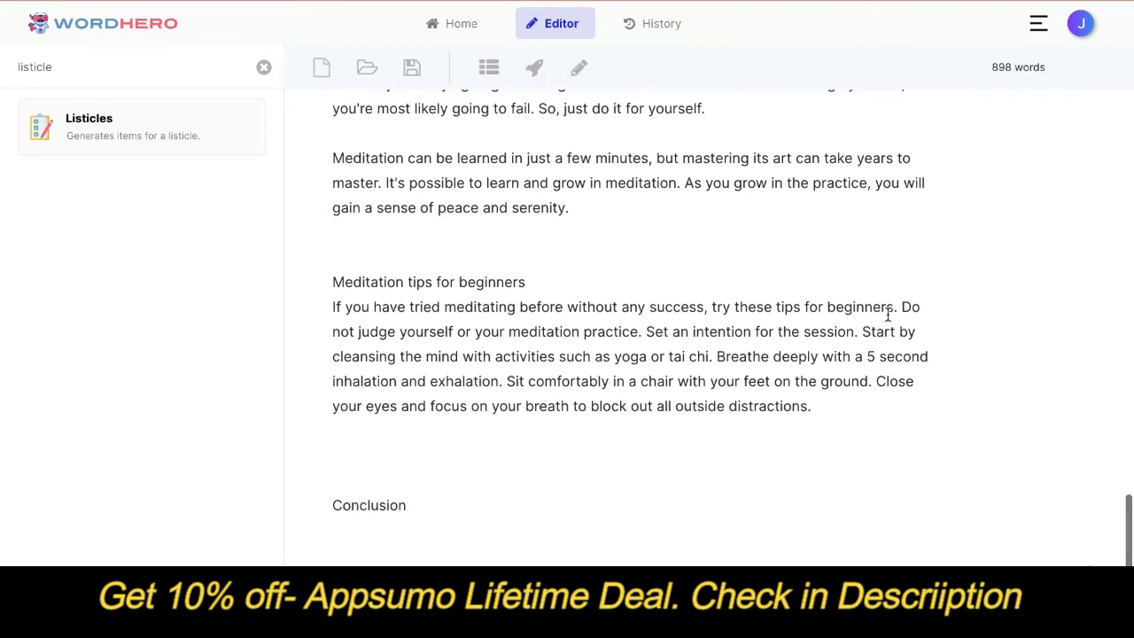
# - Turn the sentences from "Do not judge yourself" onward into a bulleted list with one tip per bullet
pyautogui.press('Return')
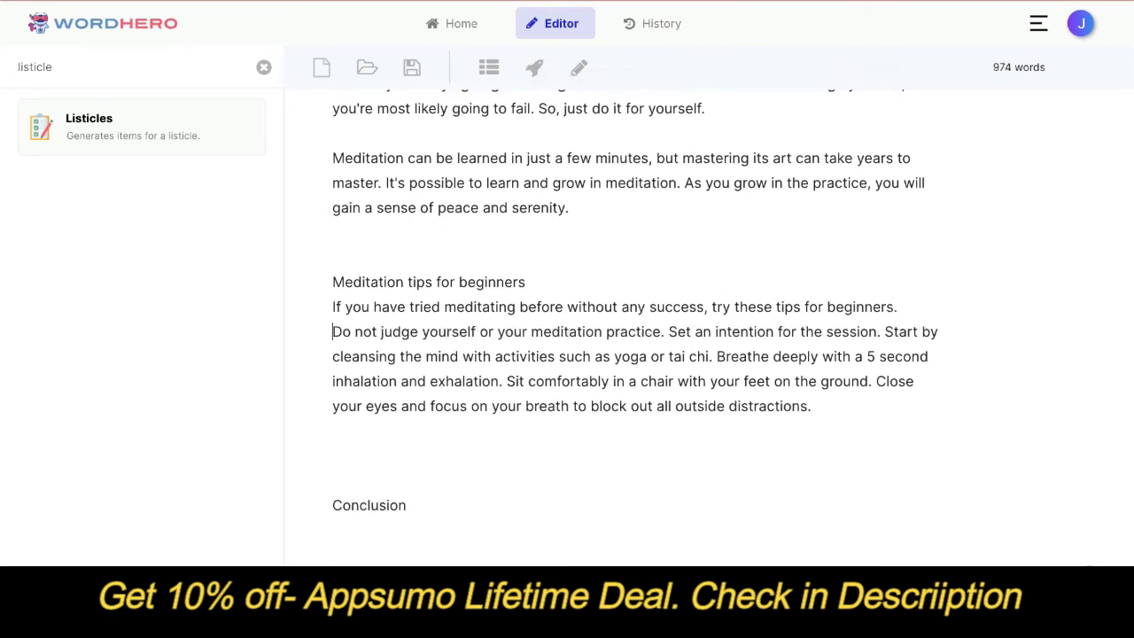
pyautogui.write('-')
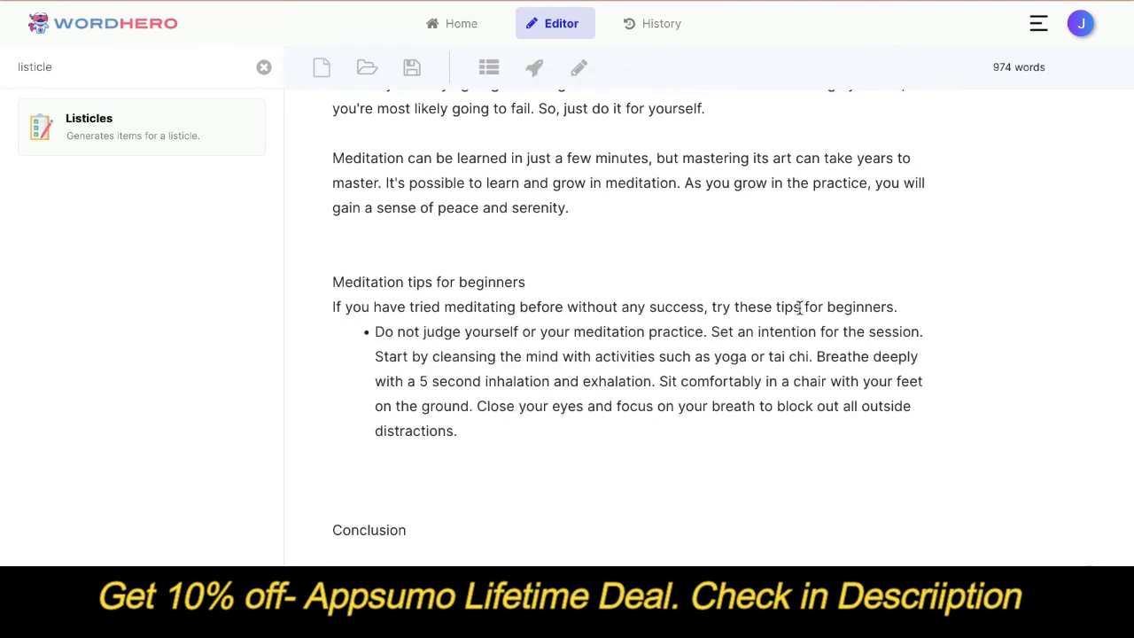
pyautogui.click(709, 330)
pyautogui.press('Return')
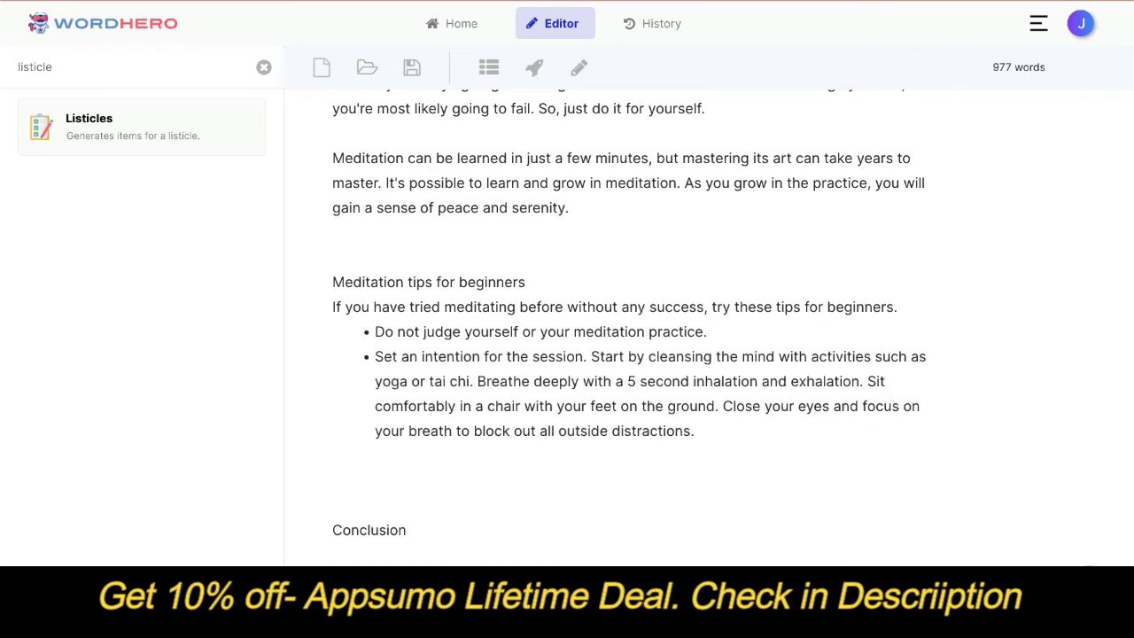
pyautogui.click(591, 356)
pyautogui.press('Return')
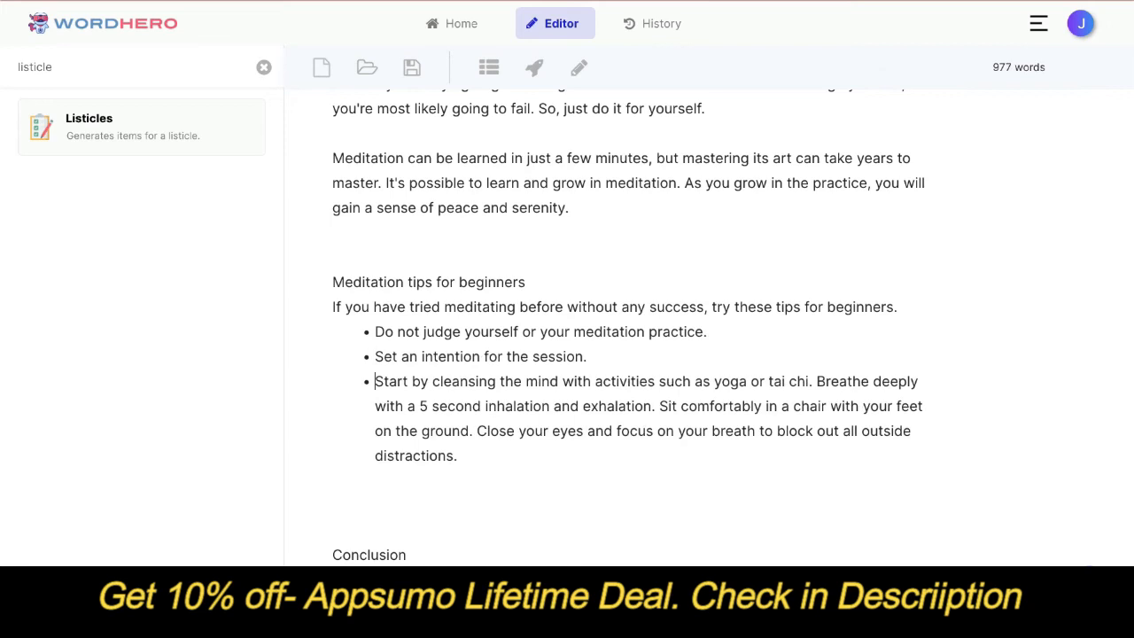
pyautogui.click(814, 381)
pyautogui.press('Return')
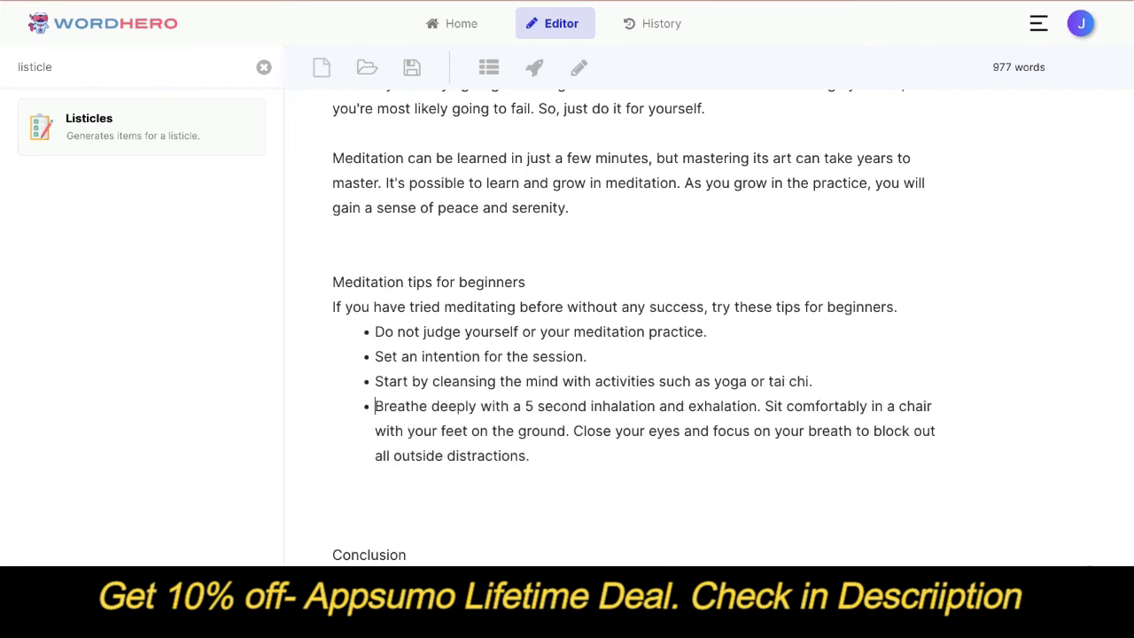
pyautogui.click(762, 406)
pyautogui.press('Return')
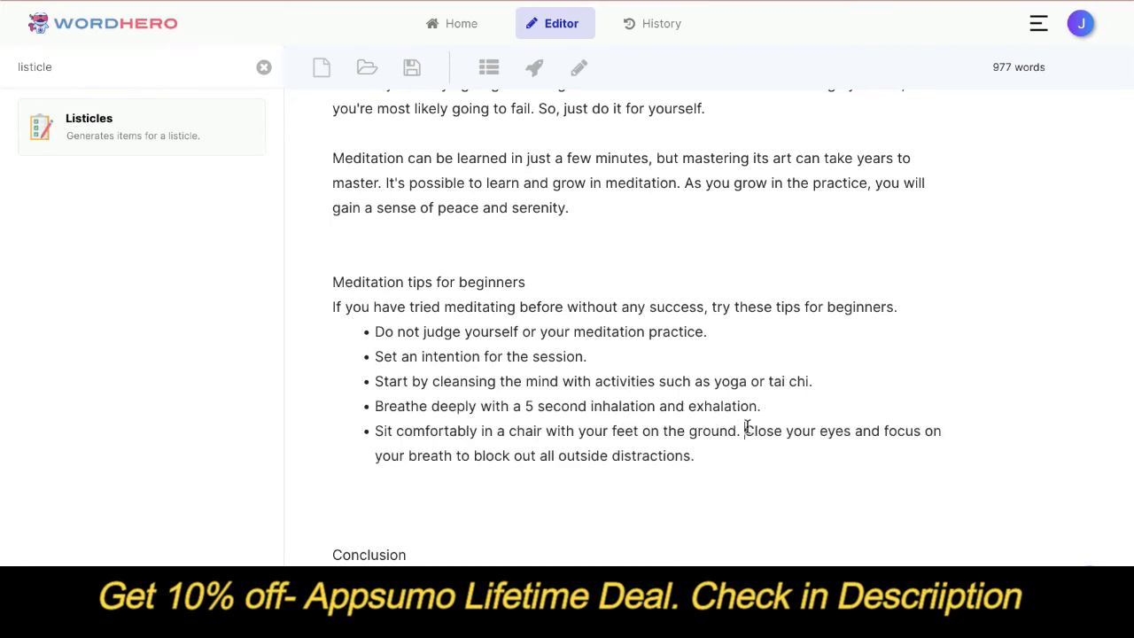
pyautogui.click(746, 428)
pyautogui.press('Return')
# - Insert blank lines before and after the sentence introducing the meditation tips
pyautogui.press('Return')
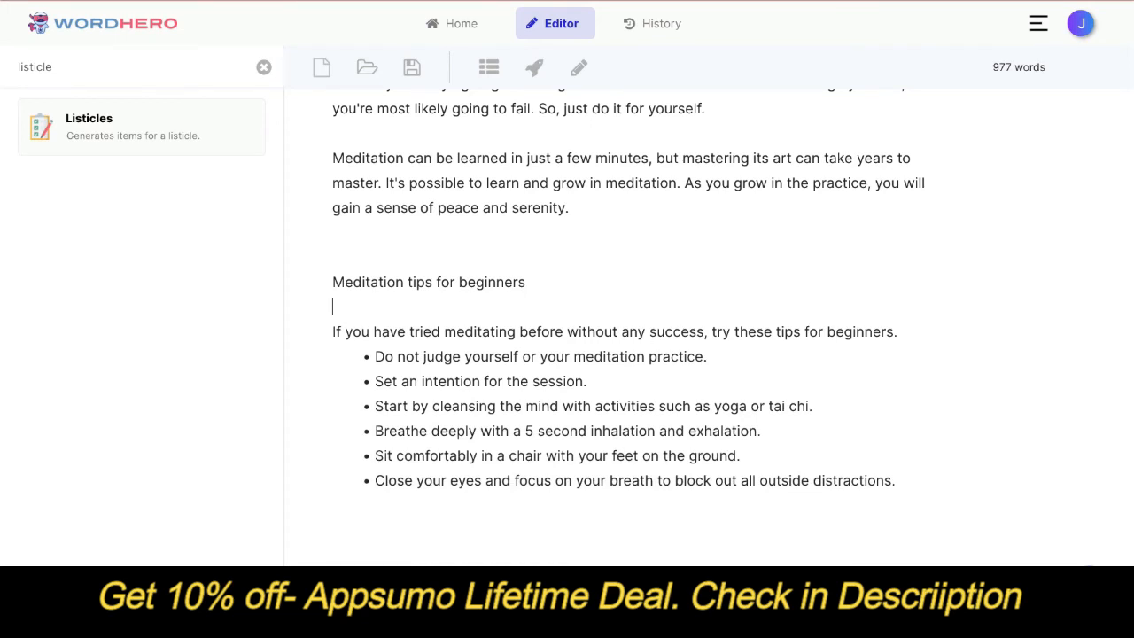
pyautogui.click(898, 332)
pyautogui.press('Return')
pyautogui.scroll(-3, 633, 206)
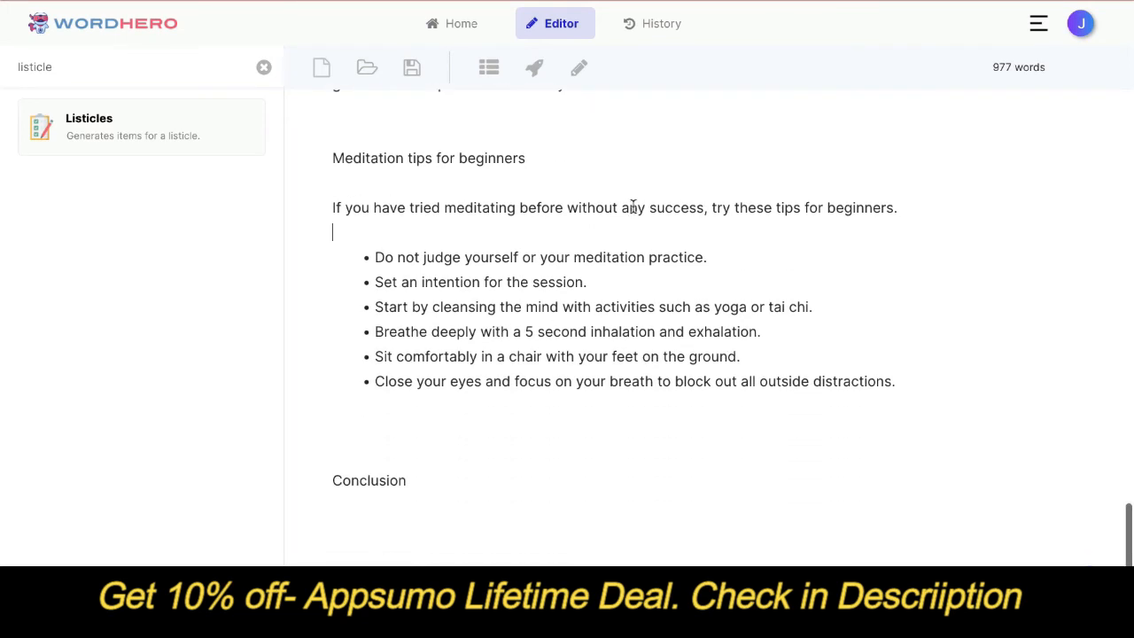
# - Format the "Meditation tips for beginners" subheading as Heading 2
pyautogui.click(512, 430)
pyautogui.scroll(2, 401, 399)
pyautogui.scroll(-1, 400, 394)
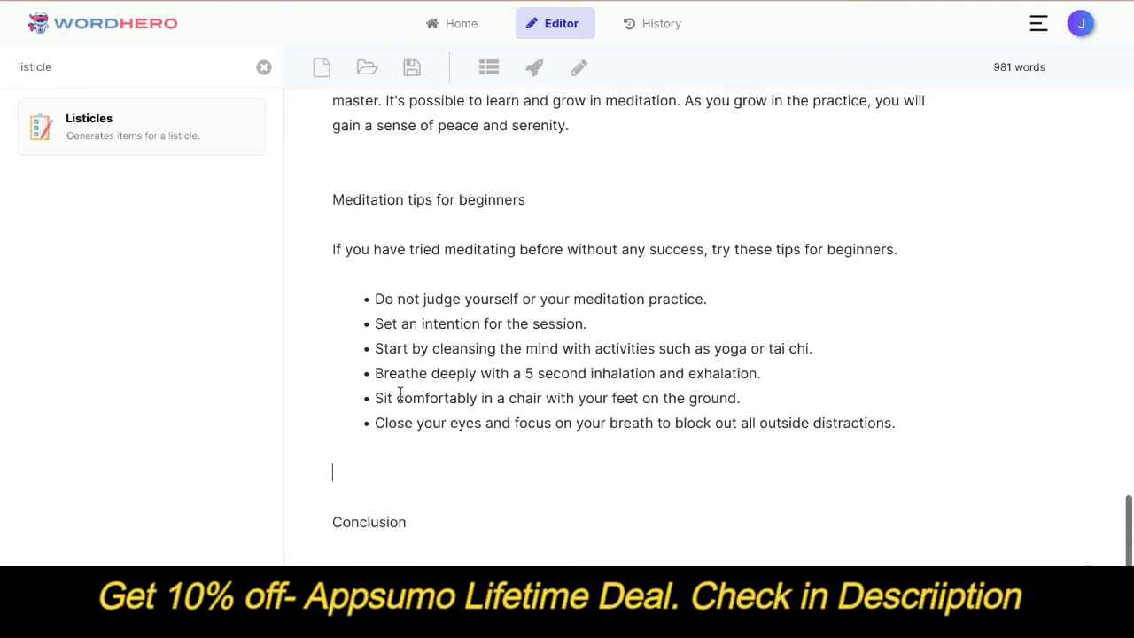
pyautogui.scroll(1, 443, 382)
pyautogui.scroll(-4, 499, 363)
pyautogui.scroll(3, 498, 367)
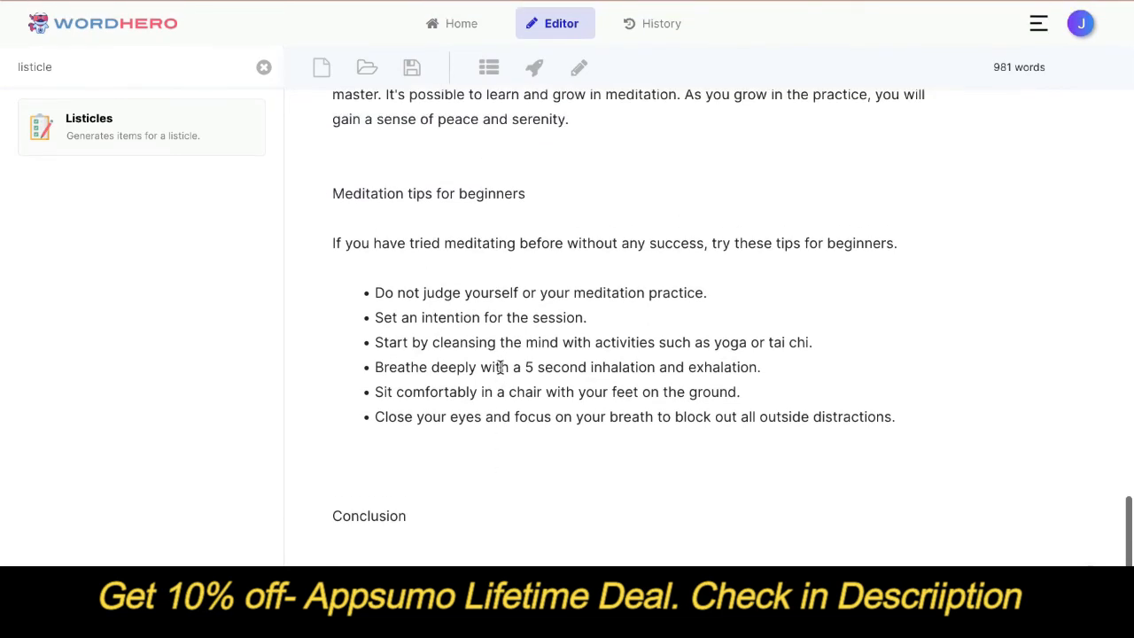
pyautogui.scroll(1, 501, 367)
pyautogui.doubleClick(463, 252)
pyautogui.tripleClick(462, 255)
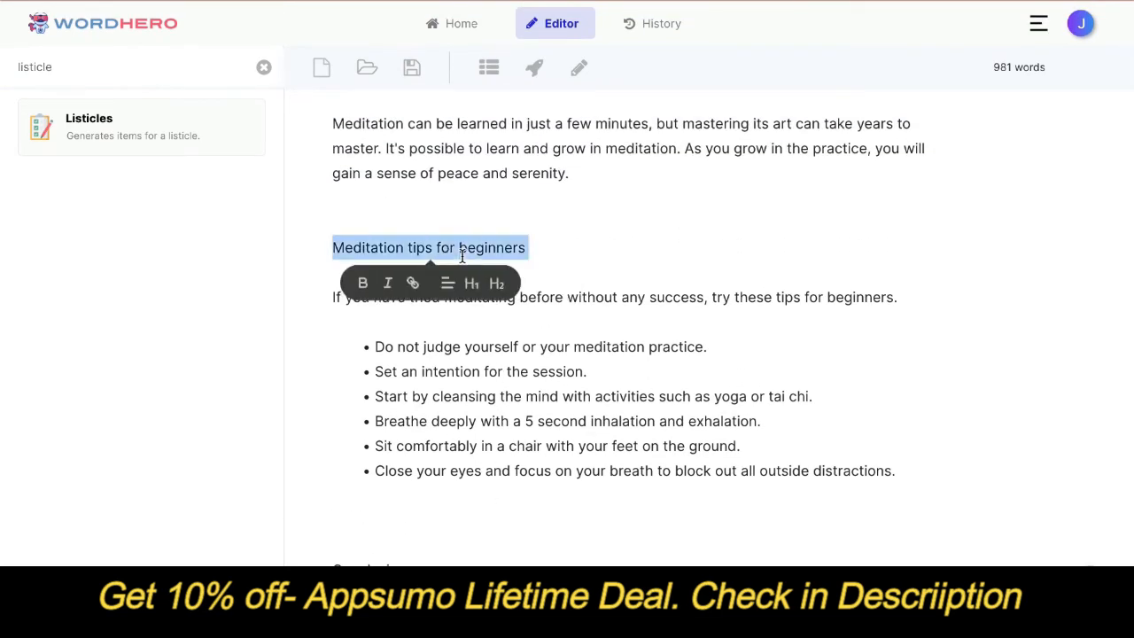
pyautogui.click(494, 283)
# - Delete one blank line between the bulleted tips and "Conclusion"
pyautogui.scroll(-2, 451, 410)
pyautogui.scroll(10, 452, 413)
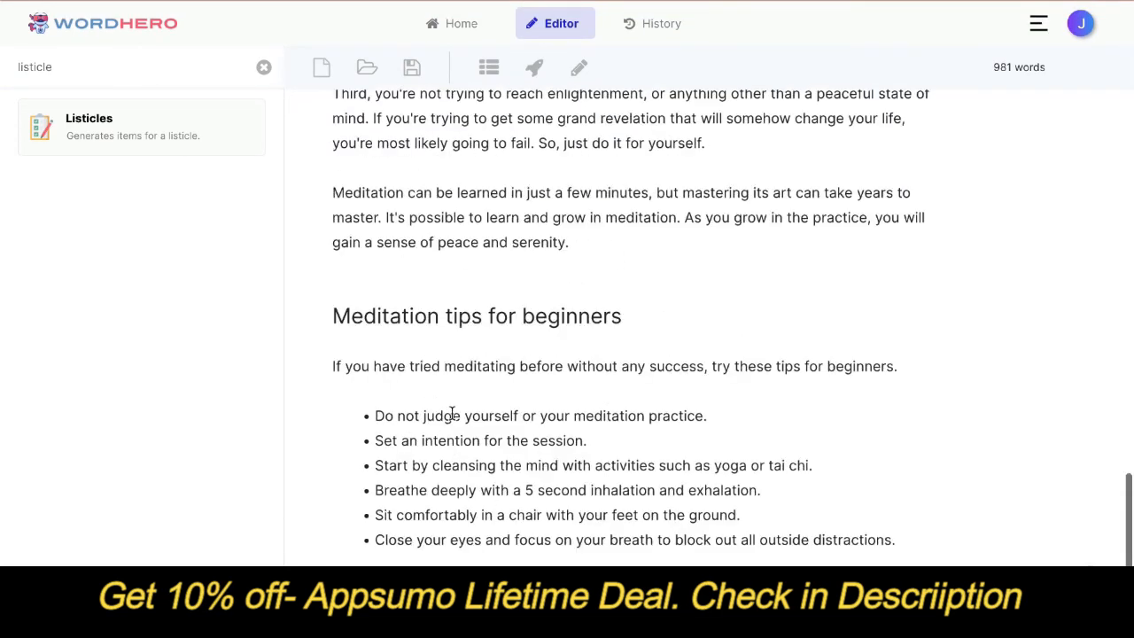
pyautogui.scroll(9, 452, 413)
pyautogui.scroll(-15, 452, 412)
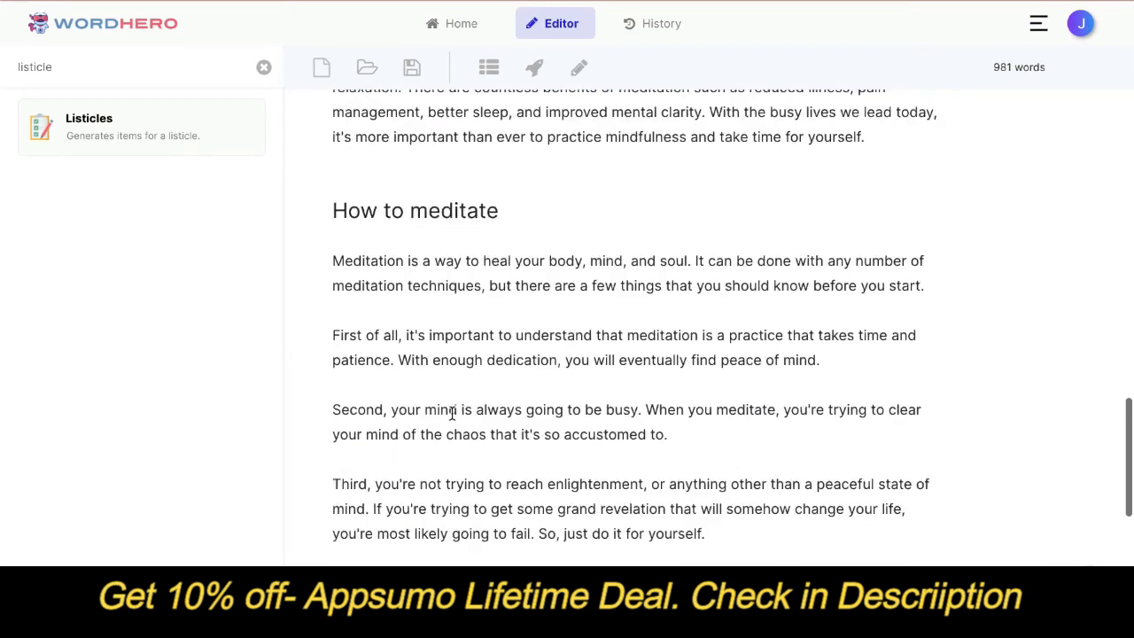
pyautogui.click(419, 395)
pyautogui.press('BackSpace')
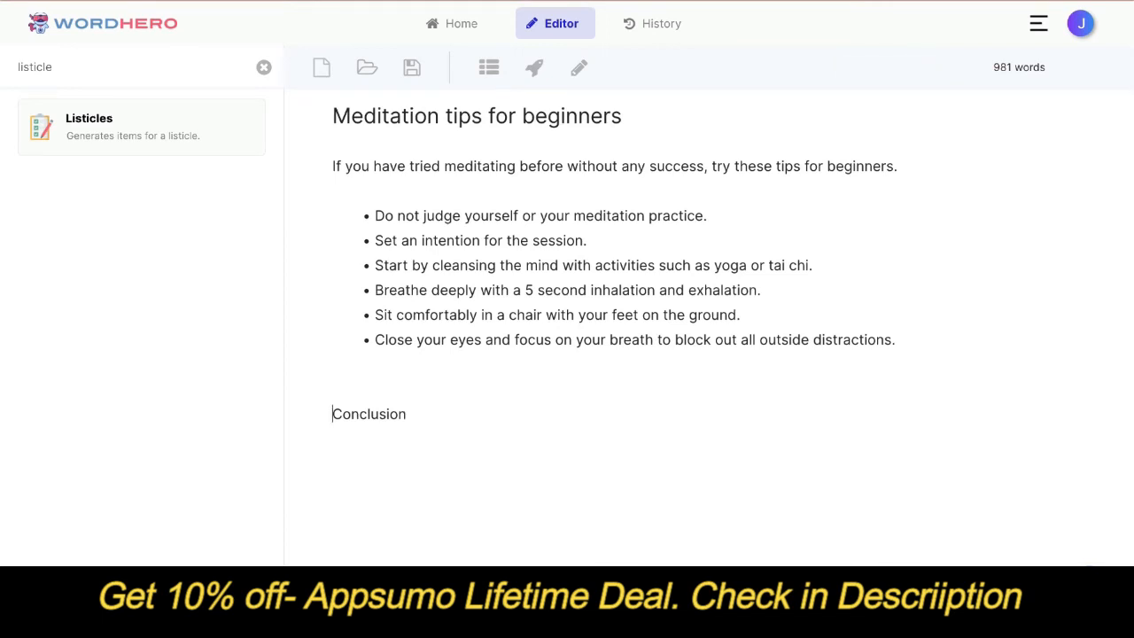
# - Generate AI-written text from "Conclusion" and replace the generated "Introduction" line with a blank line
pyautogui.hotkey('shift', 'End')
pyautogui.click(534, 68)
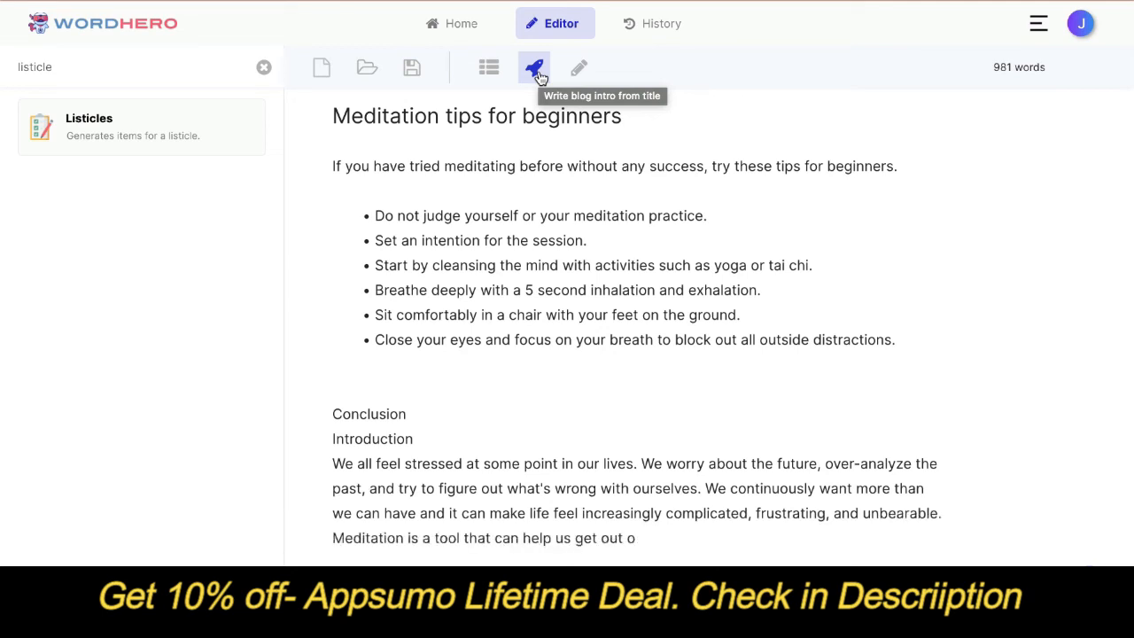
pyautogui.doubleClick(386, 439)
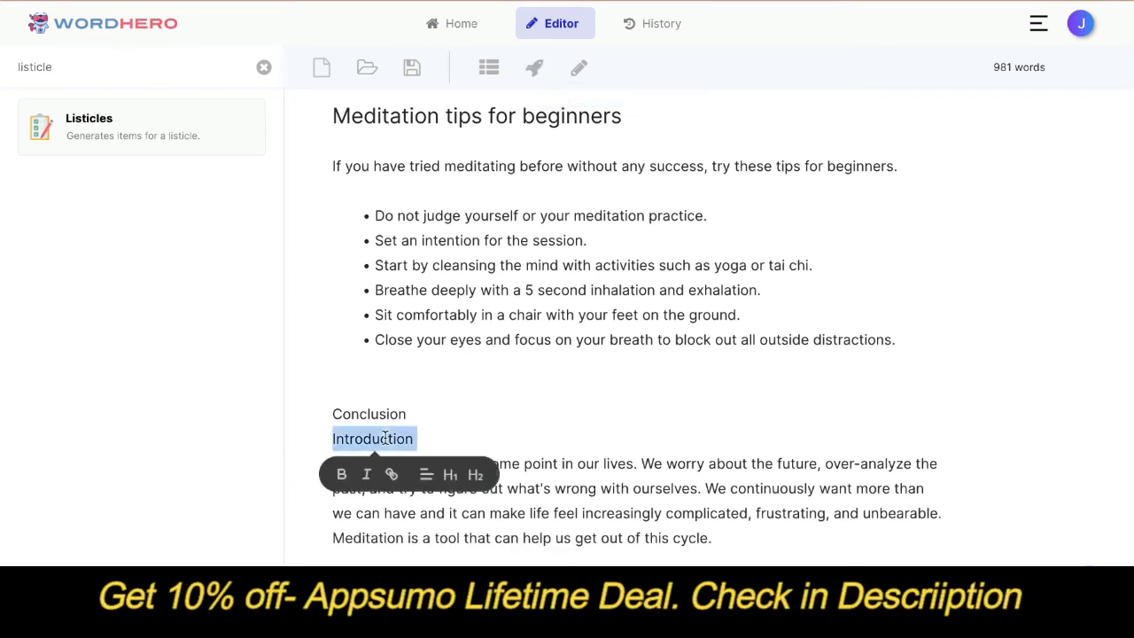
pyautogui.press('Delete')
pyautogui.press('Delete')
pyautogui.press('Return')
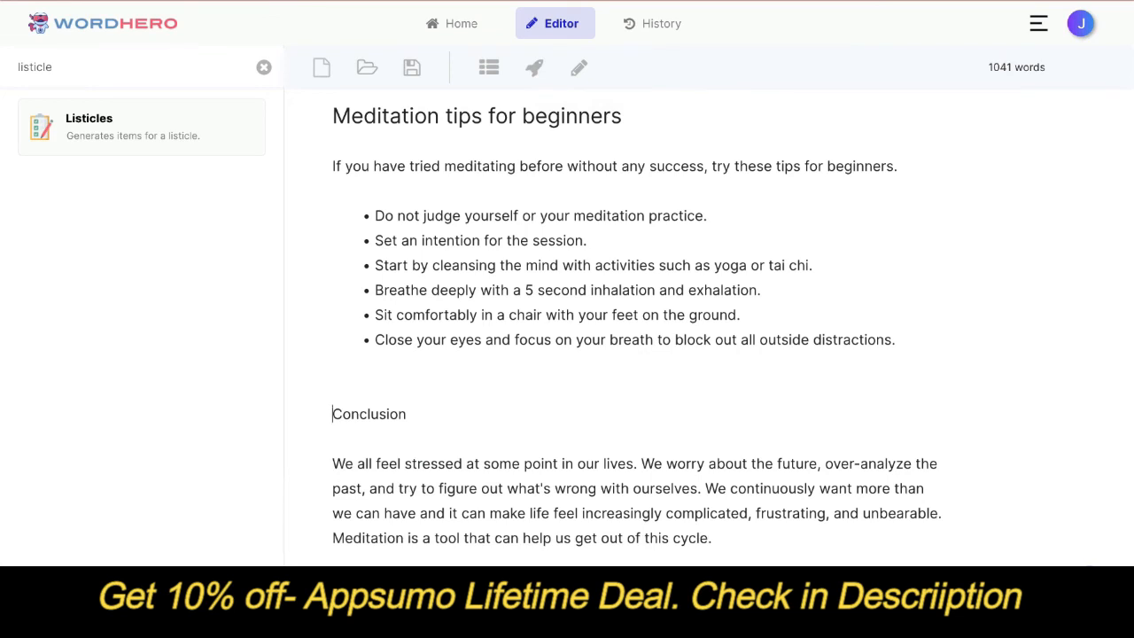
# - Extend the conclusion paragraph with more AI-written text after "get out of this cycle."
pyautogui.hotkey('shift', 'End')
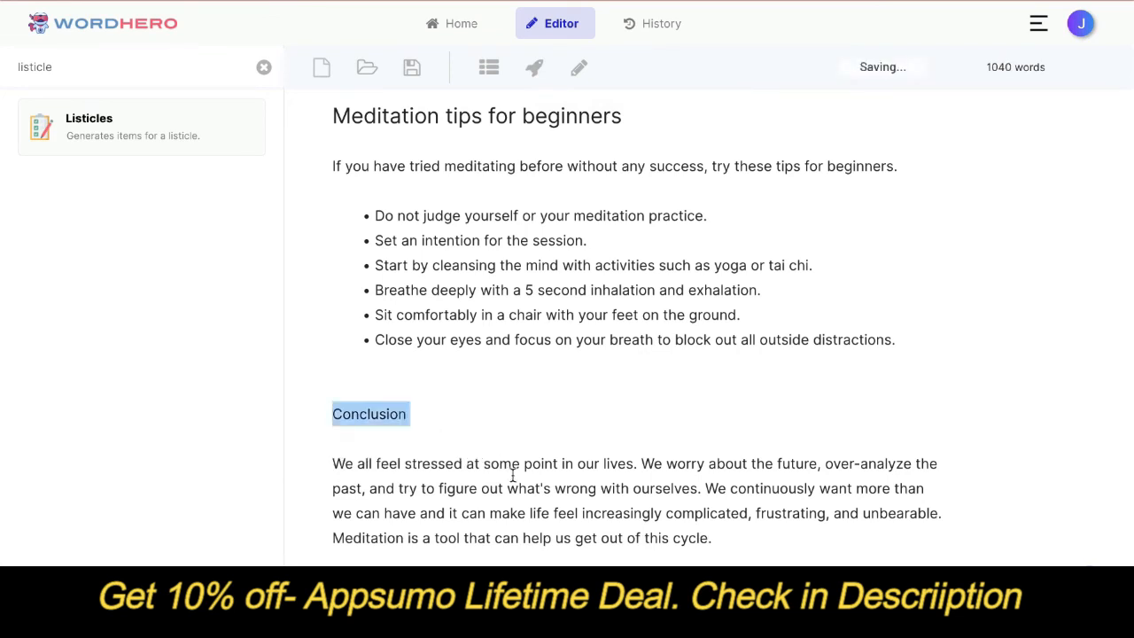
pyautogui.scroll(-2, 699, 435)
pyautogui.click(751, 411)
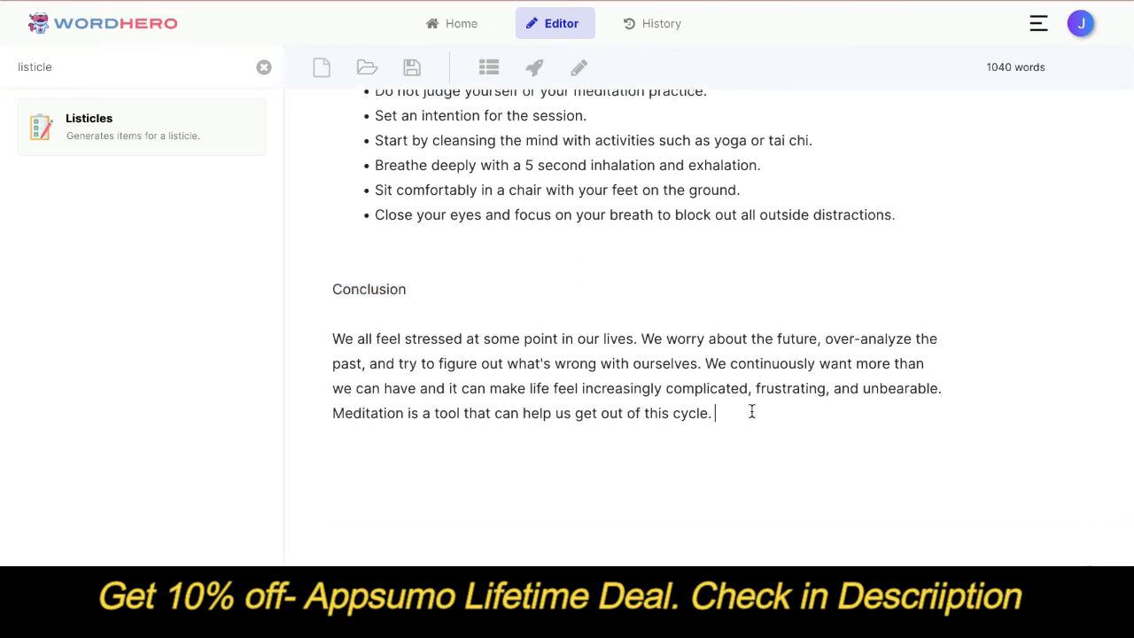
pyautogui.scroll(1, 549, 222)
pyautogui.click(577, 69)
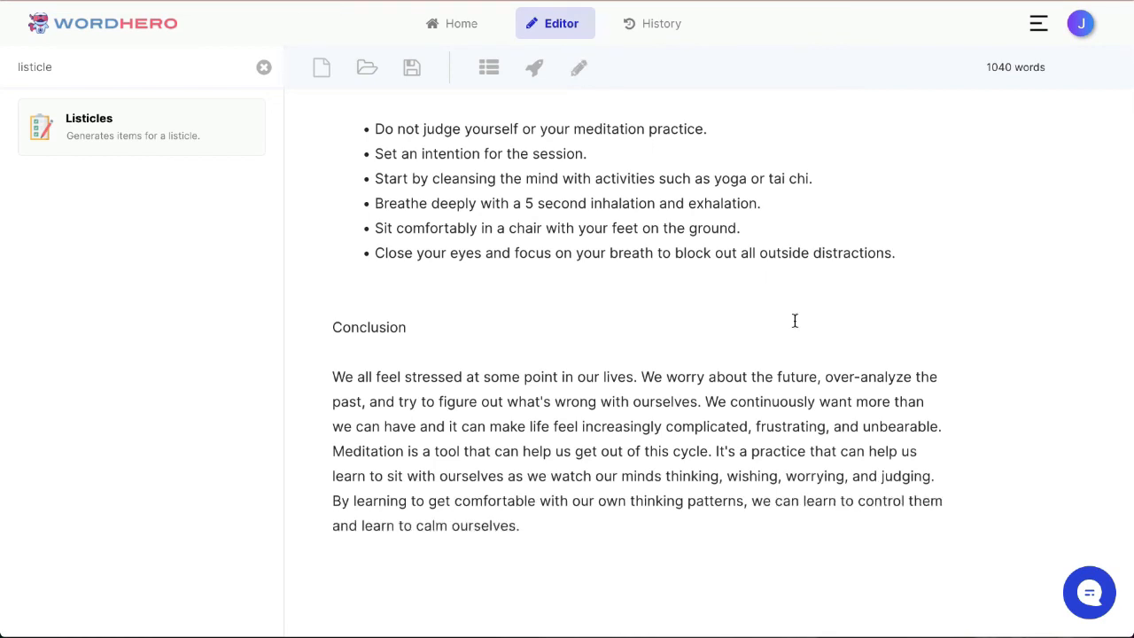
# - Split the conclusion into two paragraphs, starting the second at "Meditation is a tool"
pyautogui.click(340, 450)
pyautogui.press('BackSpace')
pyautogui.press('Return')
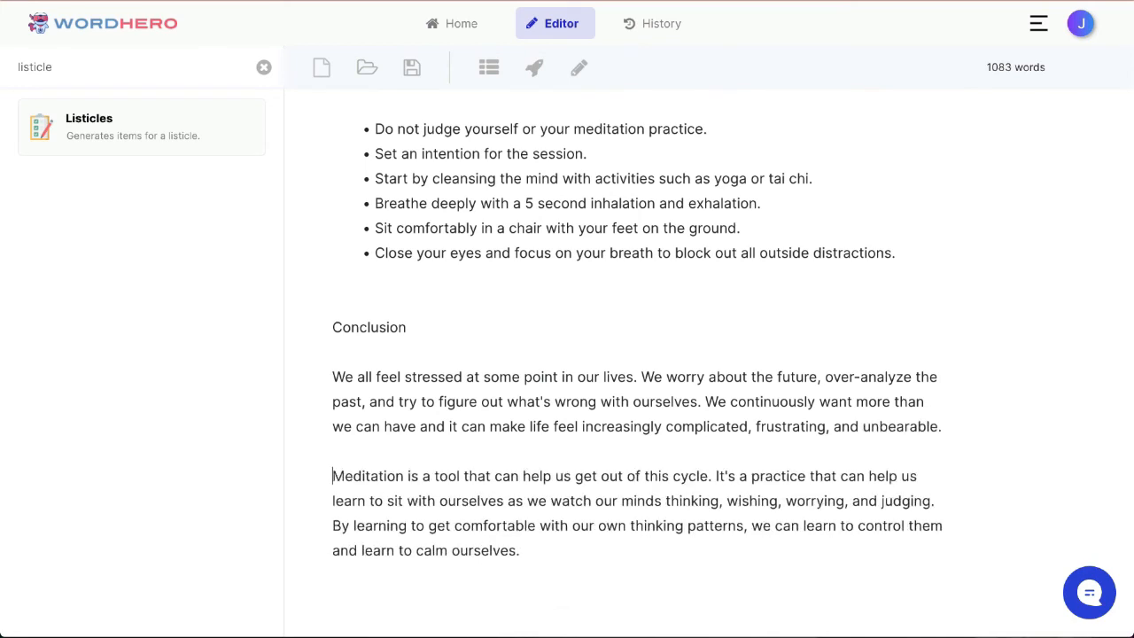
# - Format the "Conclusion" subheading as Heading 2
pyautogui.scroll(-1, 386, 270)
pyautogui.doubleClick(386, 265)
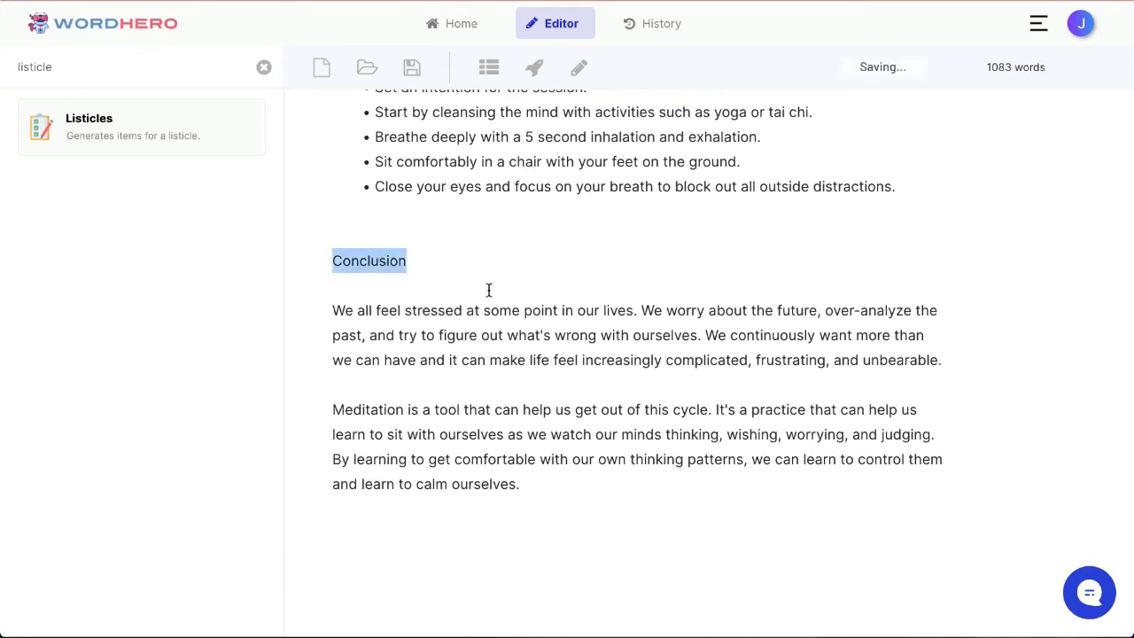
pyautogui.click(476, 296)
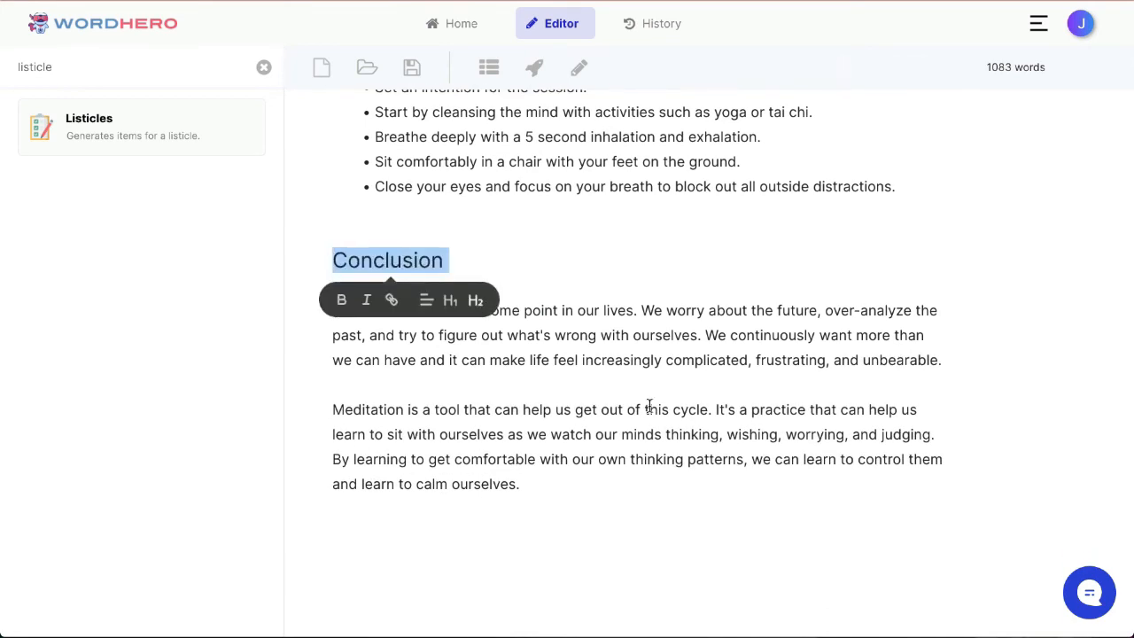
pyautogui.scroll(3, 650, 405)
pyautogui.scroll(20, 650, 405)
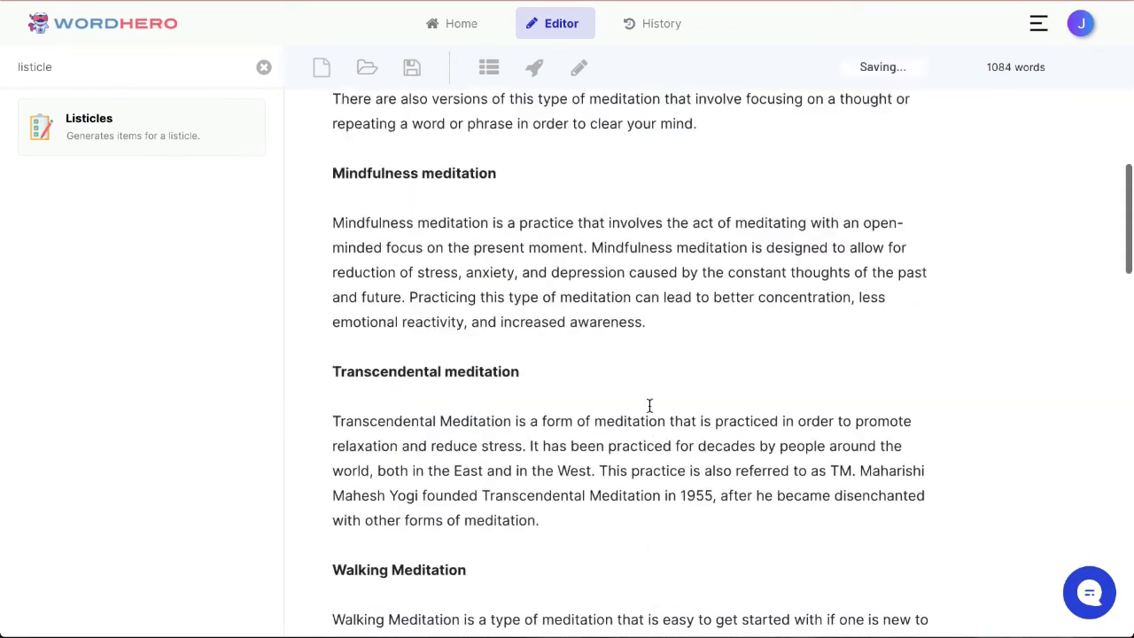
pyautogui.scroll(5, 649, 404)
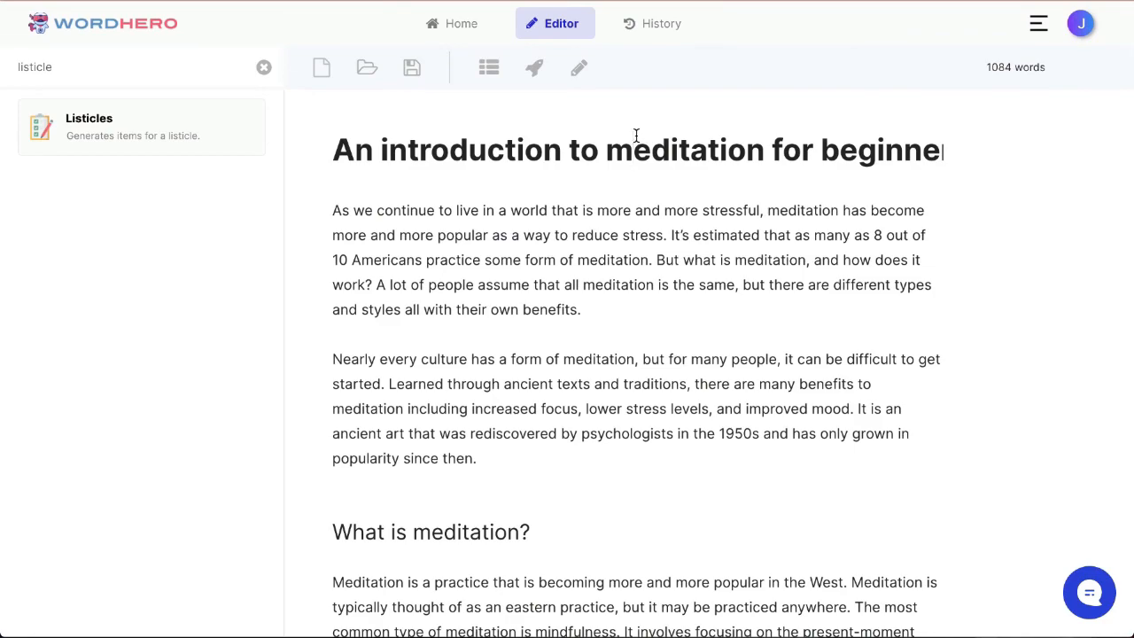
# - Review the drafted article from the introduction through the meditation types and beginner tips to the conclusion
pyautogui.scroll(-6, 621, 340)
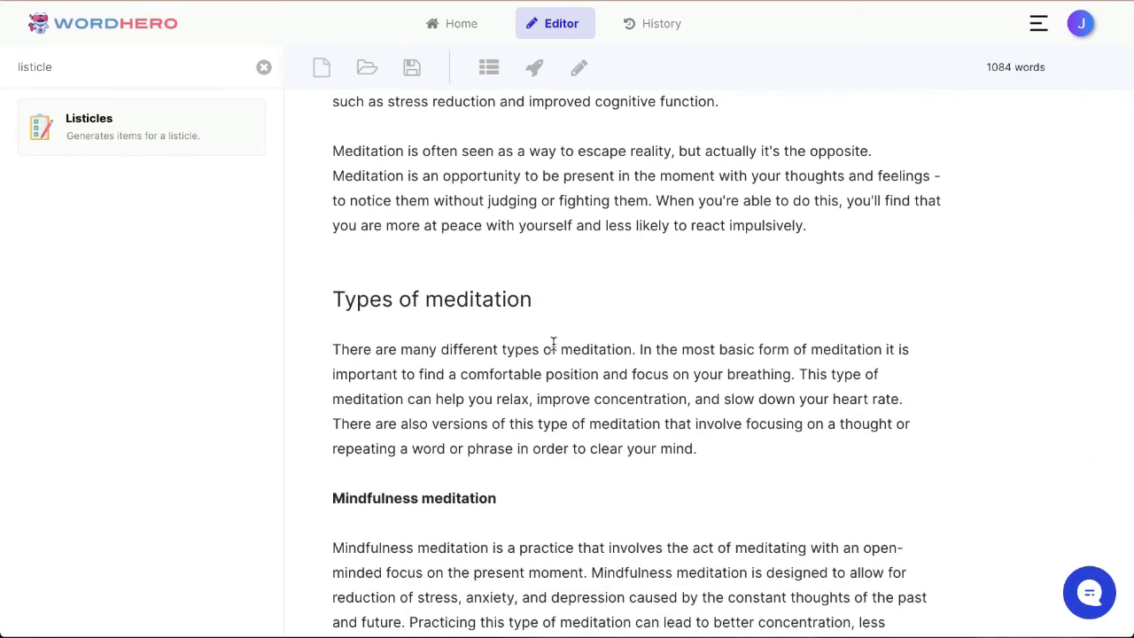
pyautogui.scroll(4, 483, 344)
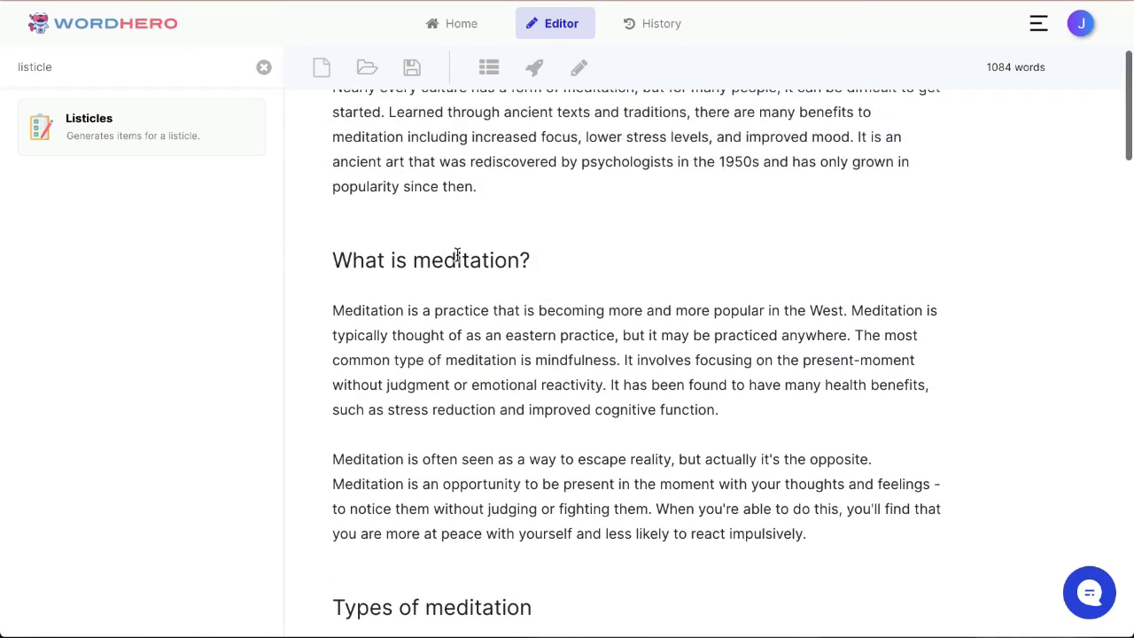
pyautogui.scroll(-20, 457, 255)
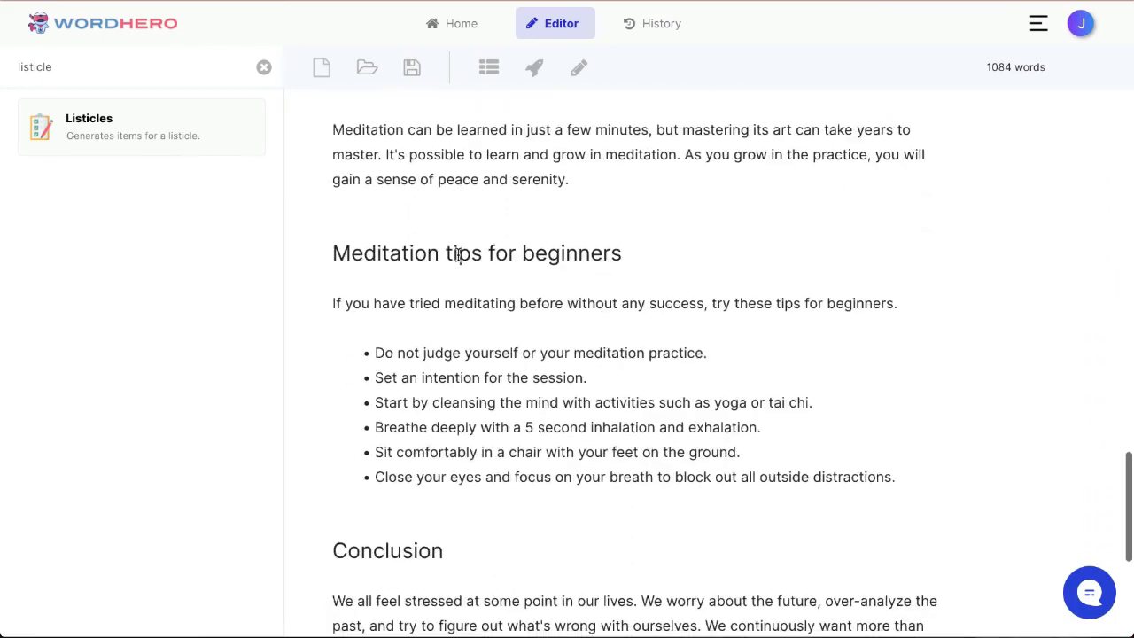
pyautogui.scroll(-5, 425, 255)
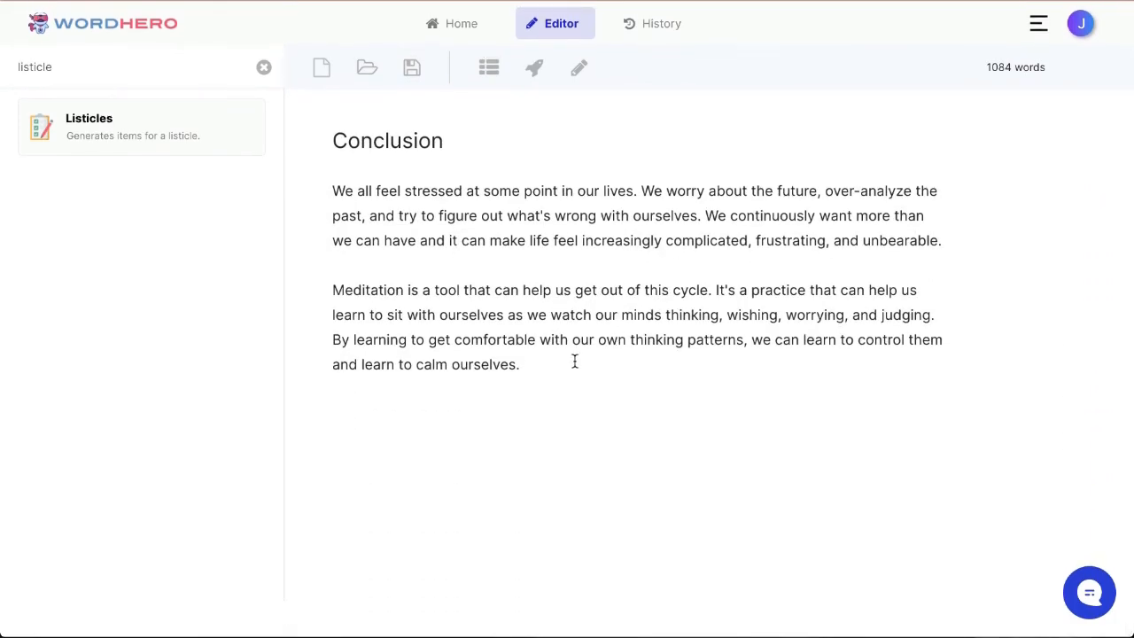
pyautogui.scroll(12, 611, 369)
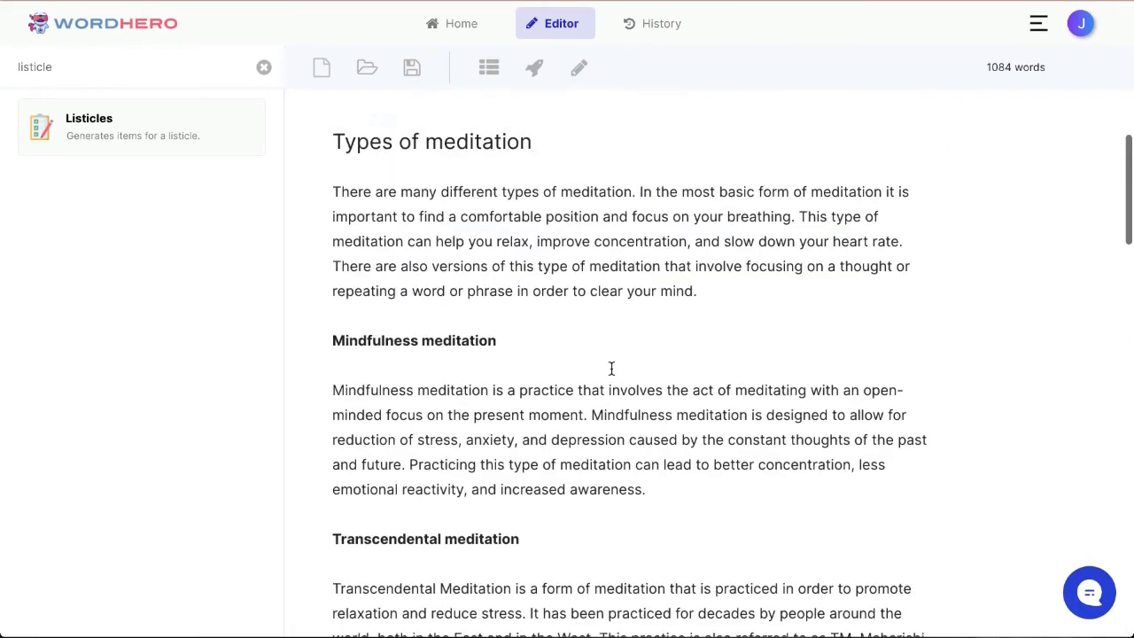
pyautogui.scroll(-11, 610, 370)
pyautogui.scroll(-1, 609, 377)
pyautogui.click(586, 365)
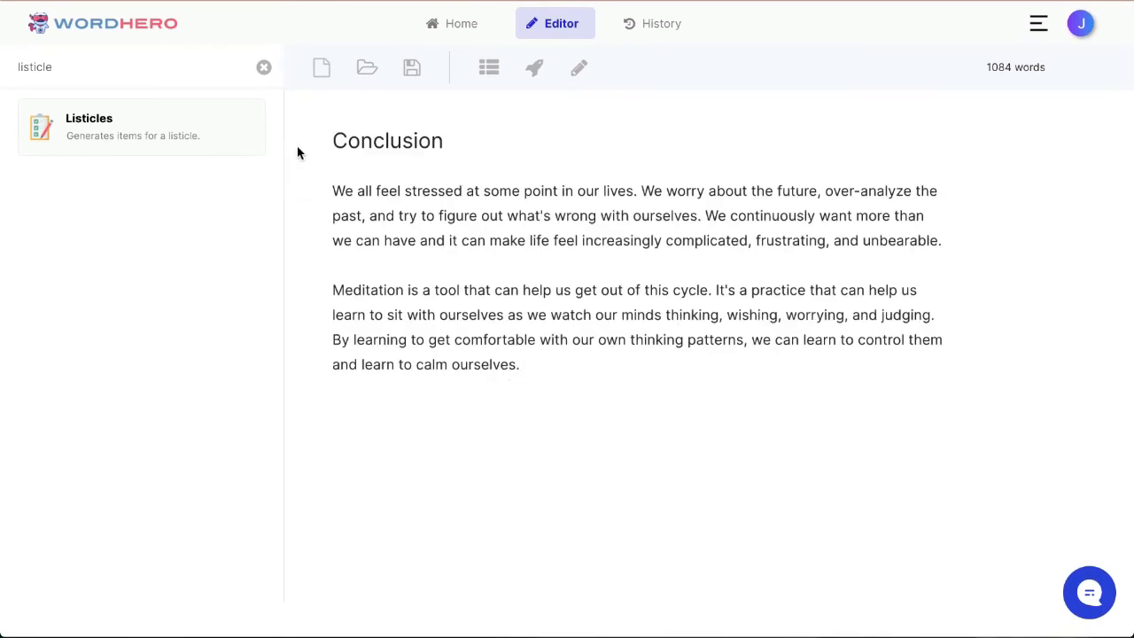
# - Clear the previous writing tool search, search for "faq" and open the FAQs tool
pyautogui.click(264, 68)
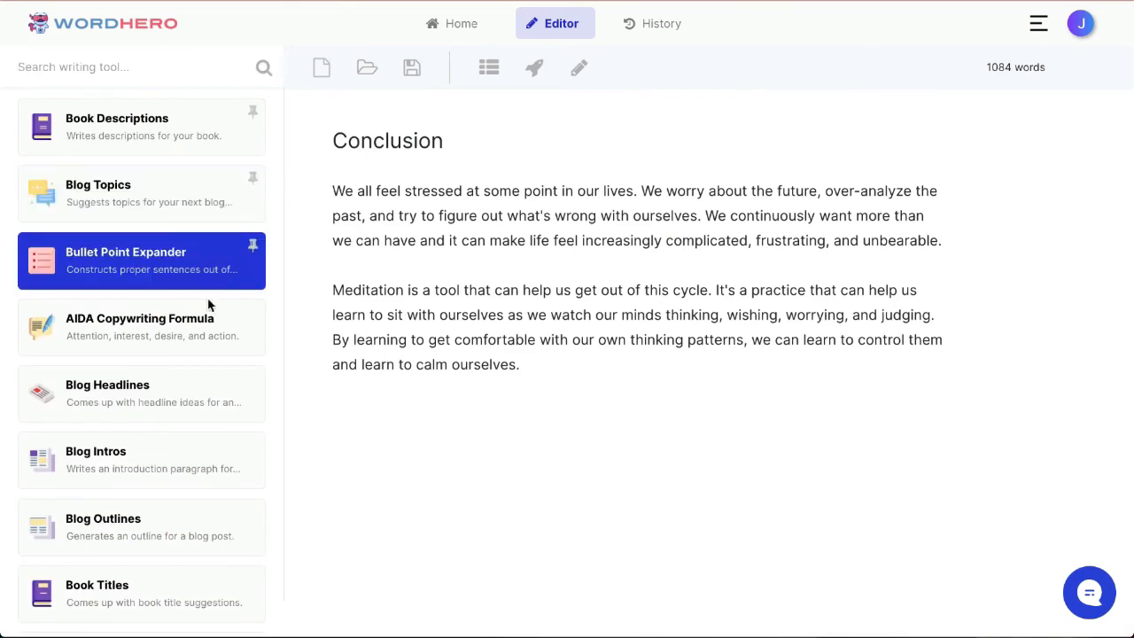
pyautogui.scroll(-5, 208, 304)
pyautogui.scroll(-5, 210, 304)
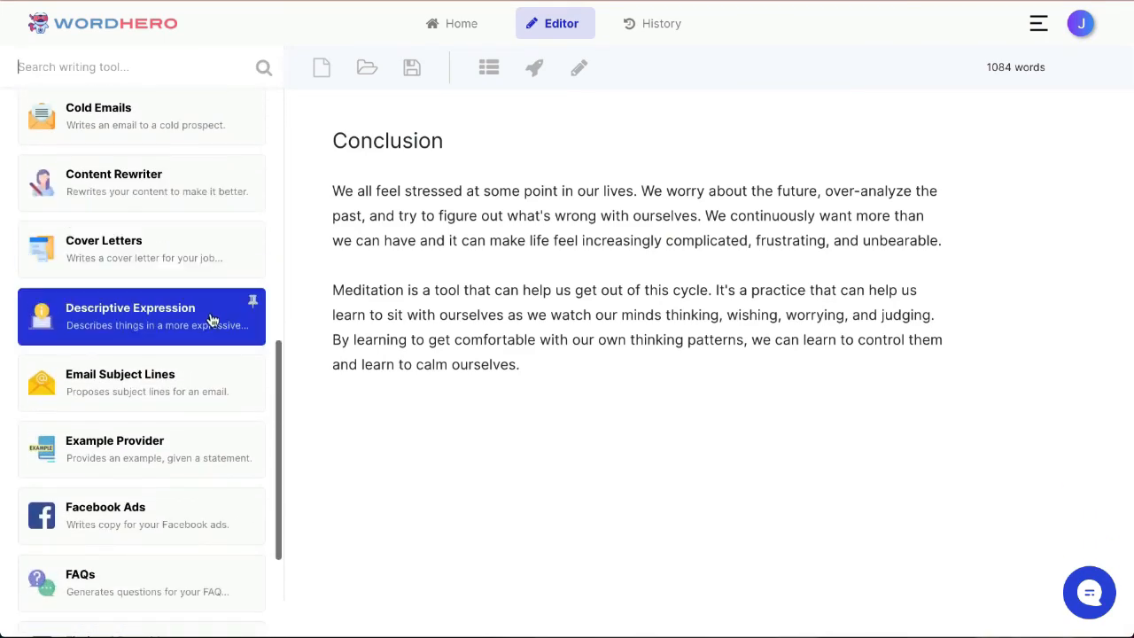
pyautogui.scroll(8, 212, 319)
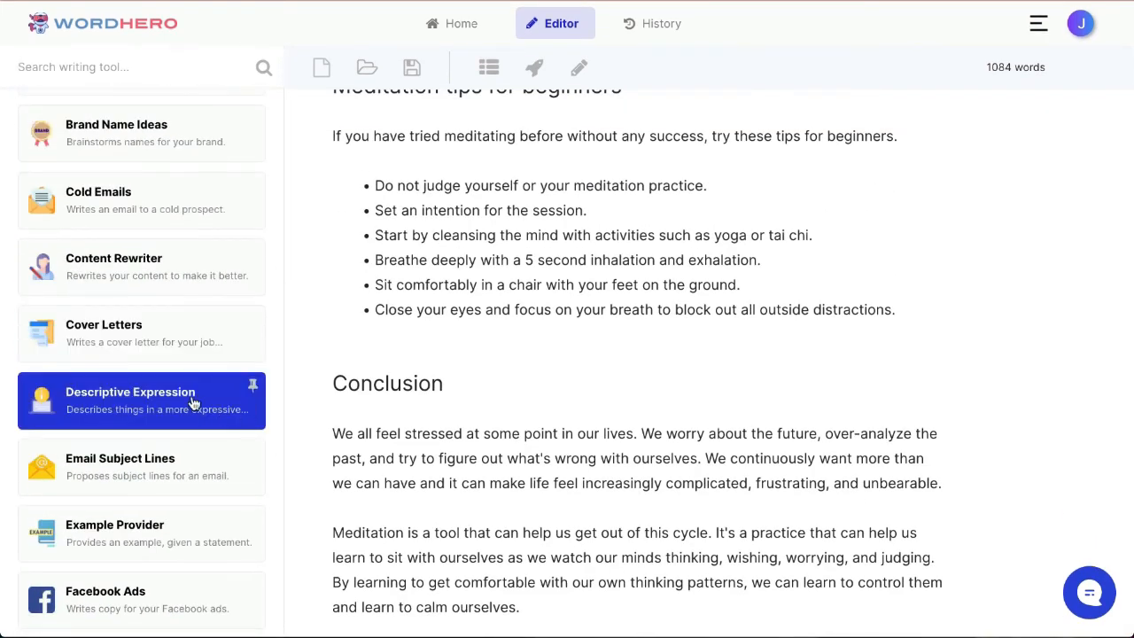
pyautogui.scroll(-3, 600, 460)
pyautogui.write('faq')
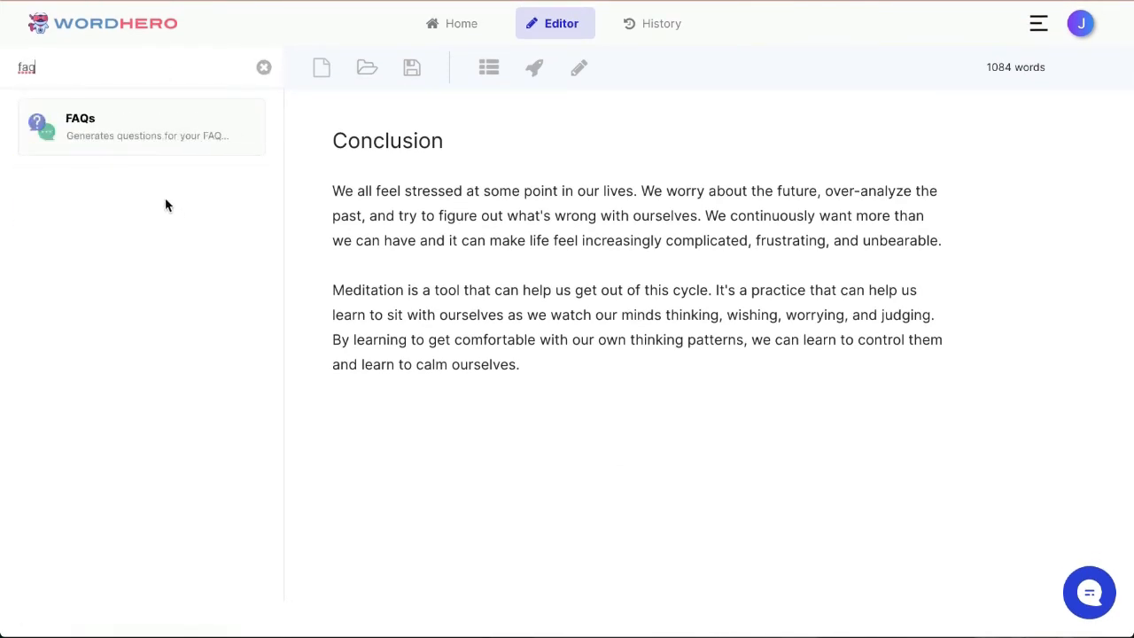
pyautogui.click(144, 140)
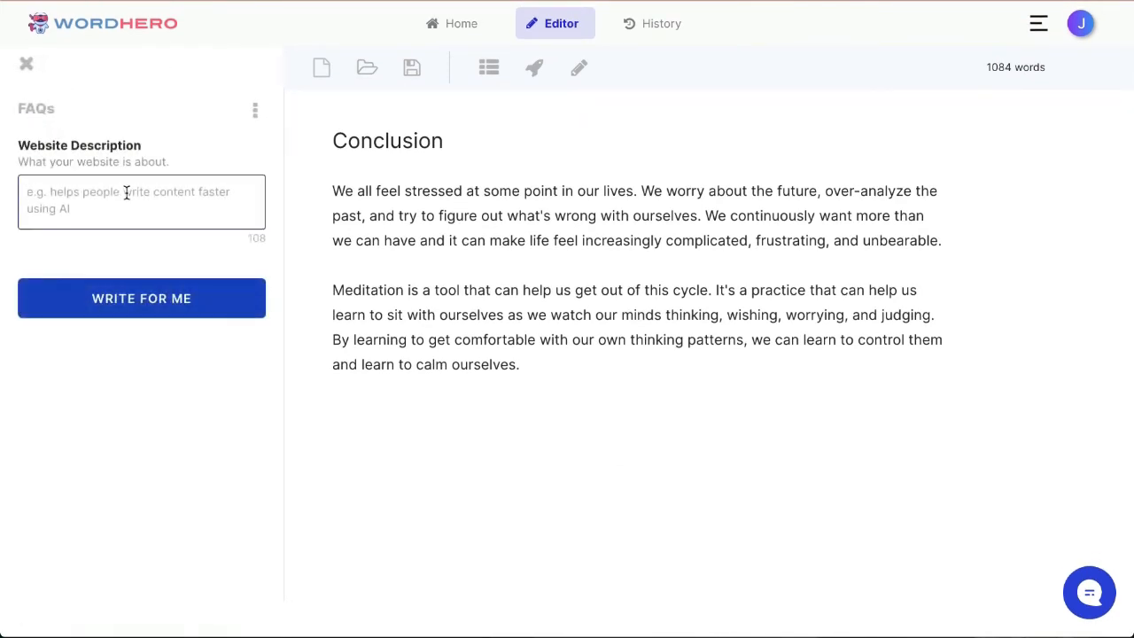
# - Generate FAQ questions for the website description "meditation for beginners" and insert all of them into the article
pyautogui.click(126, 193)
pyautogui.write('meditation for beginners')
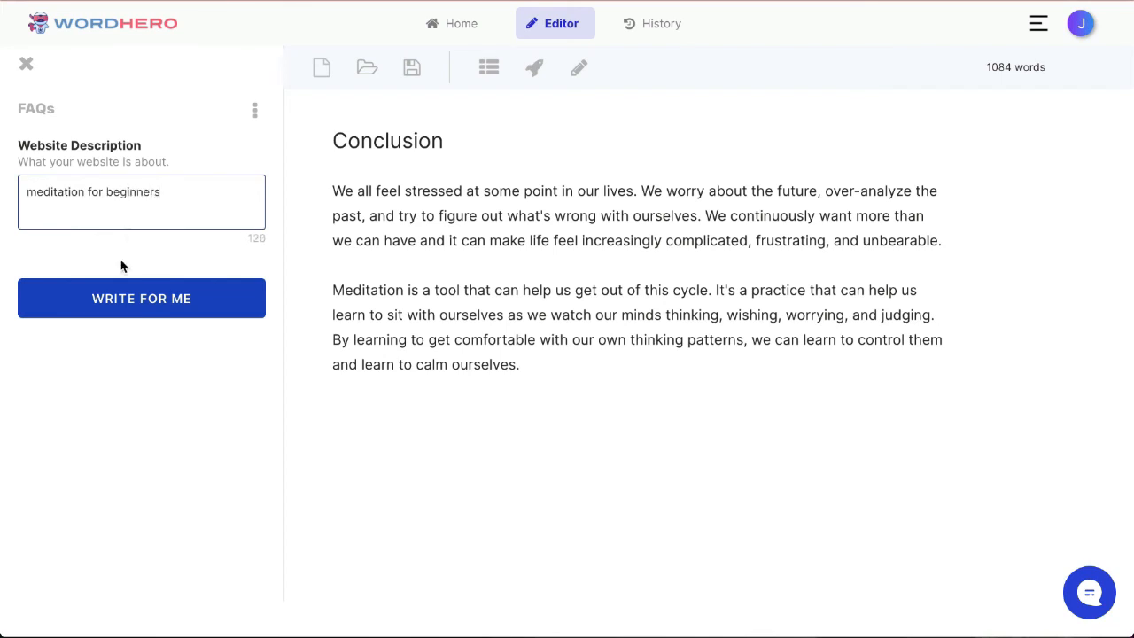
pyautogui.click(108, 285)
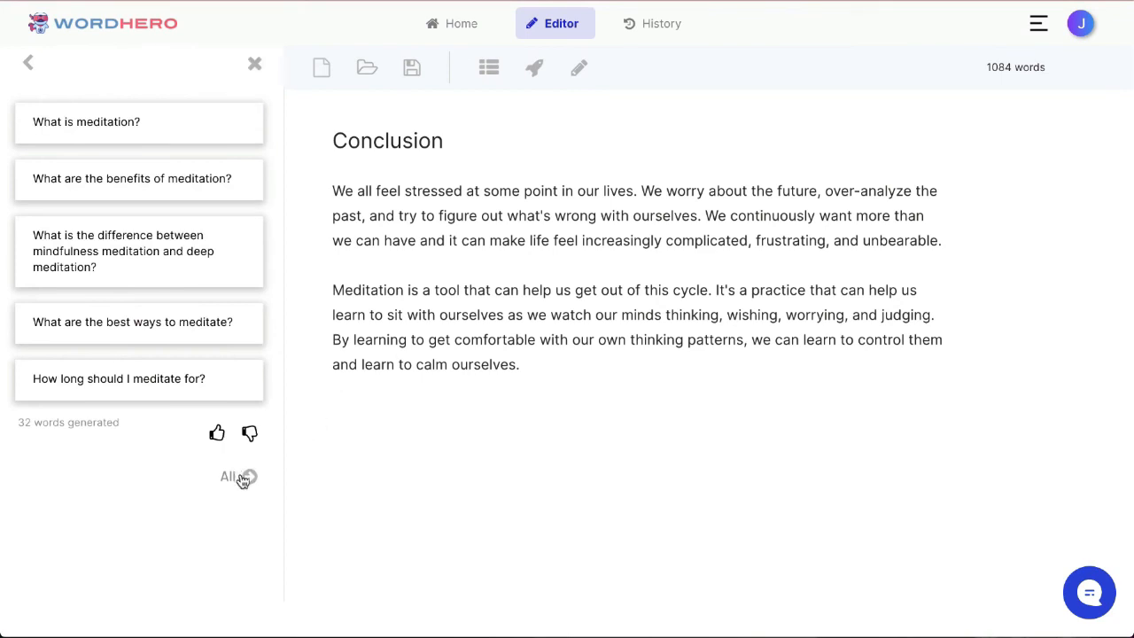
pyautogui.click(243, 478)
pyautogui.scroll(-1, 461, 458)
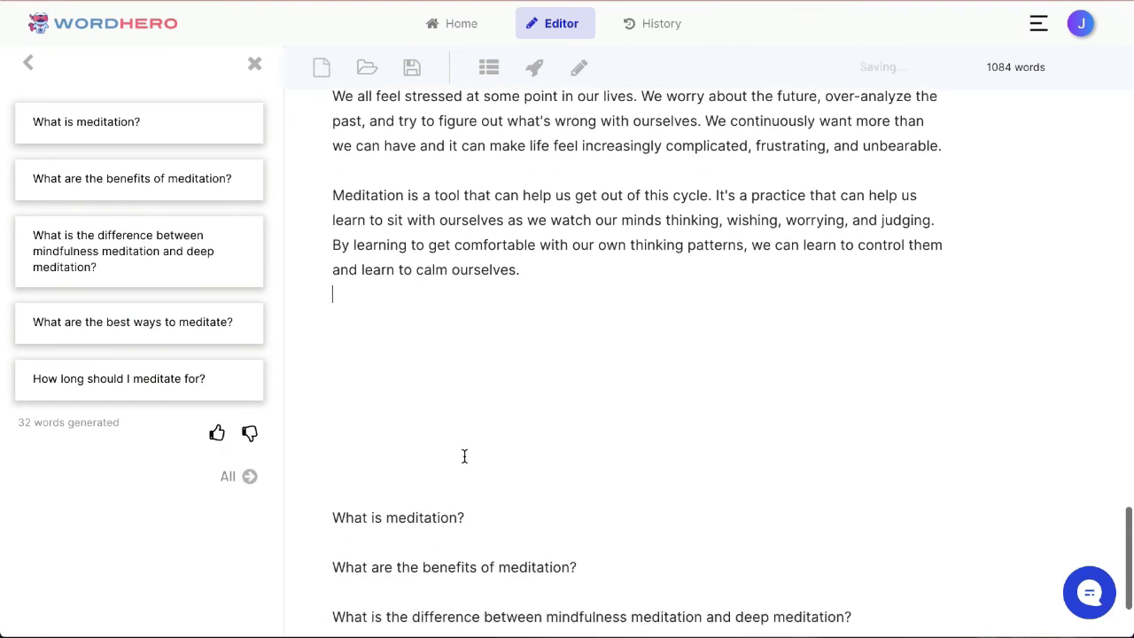
# - Remove the surplus blank lines between the conclusion and the inserted FAQ questions
pyautogui.click(454, 464)
pyautogui.press('BackSpace')
pyautogui.press('BackSpace')
pyautogui.press('BackSpace')
pyautogui.press('BackSpace')
pyautogui.press('BackSpace')
pyautogui.press('BackSpace')
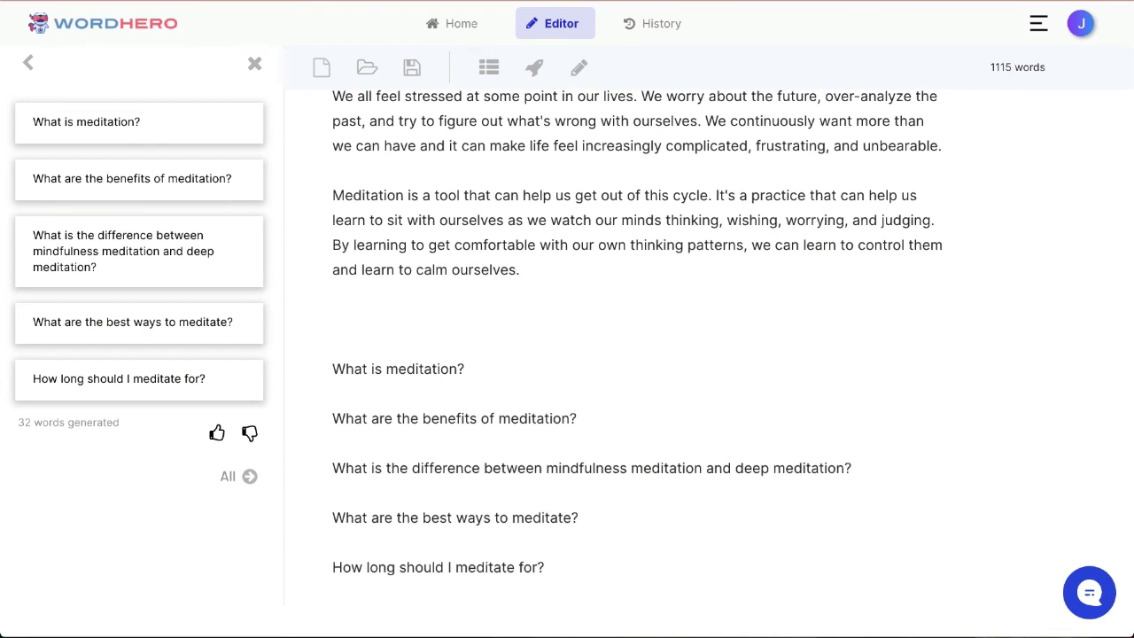
pyautogui.scroll(-1, 476, 469)
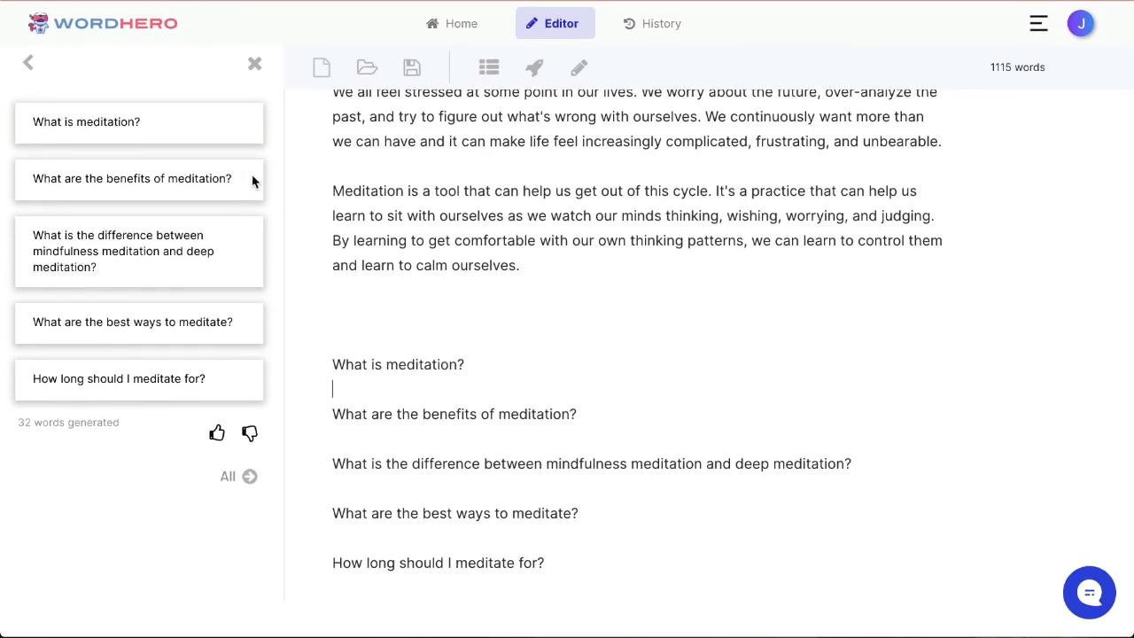
# - Leave the FAQs tool, search the writing tools for "quora" and open Quora Answers
pyautogui.click(32, 72)
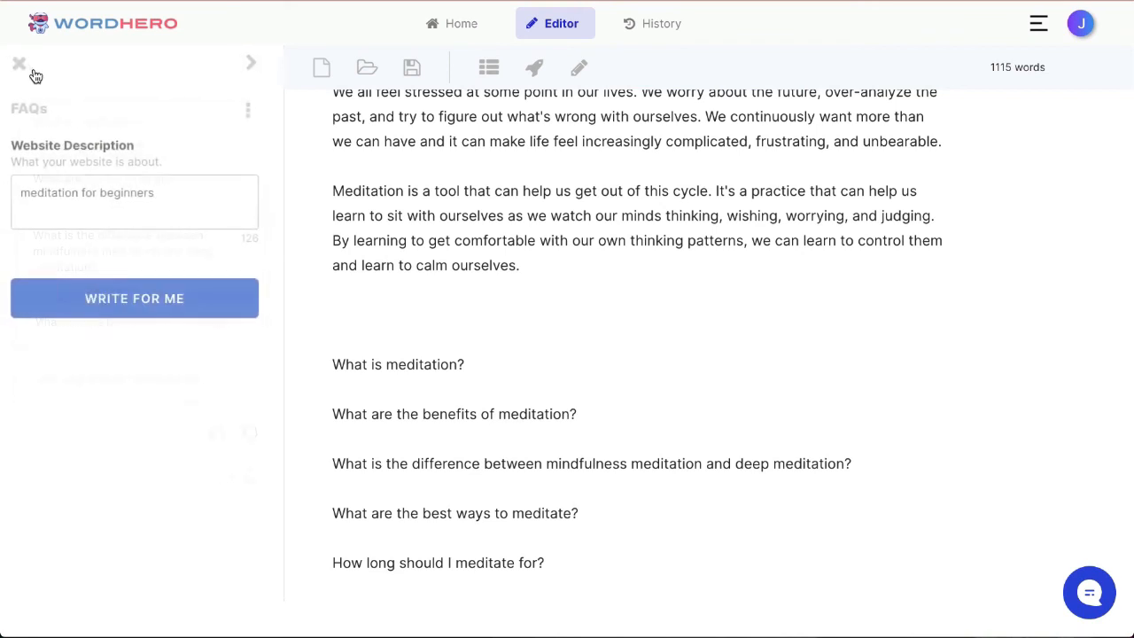
pyautogui.click(22, 67)
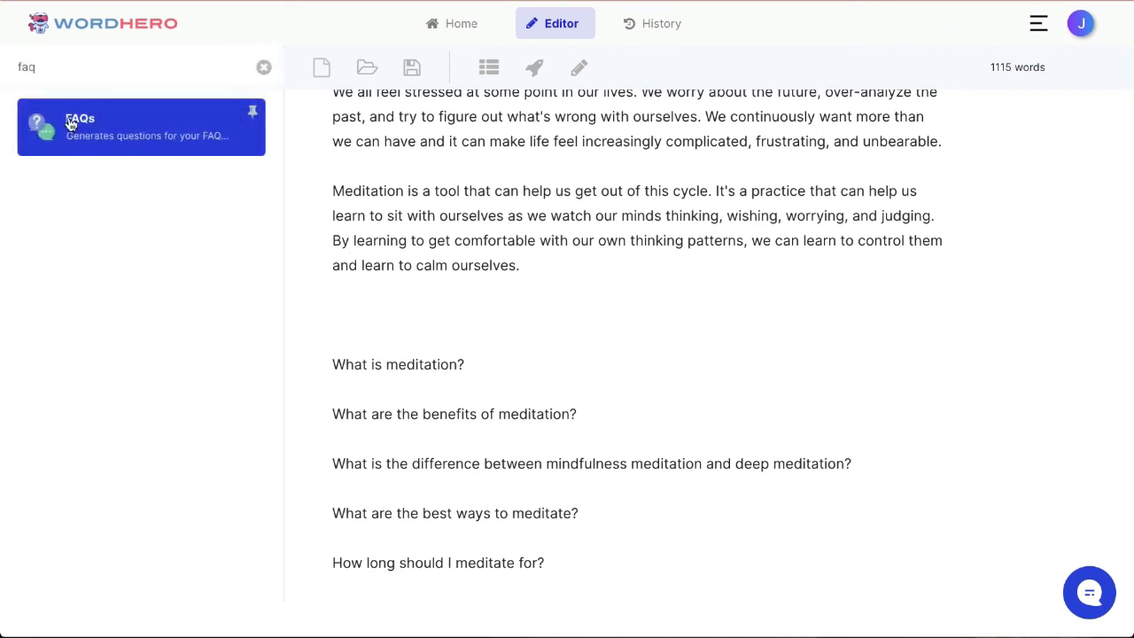
pyautogui.click(264, 68)
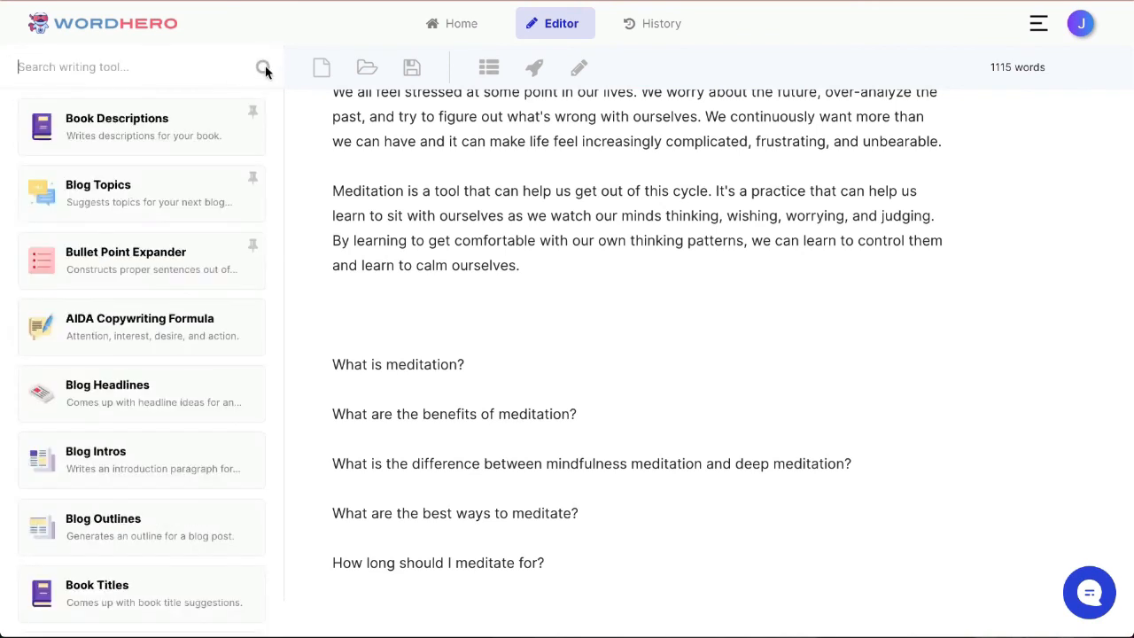
pyautogui.click(145, 63)
pyautogui.write('quora')
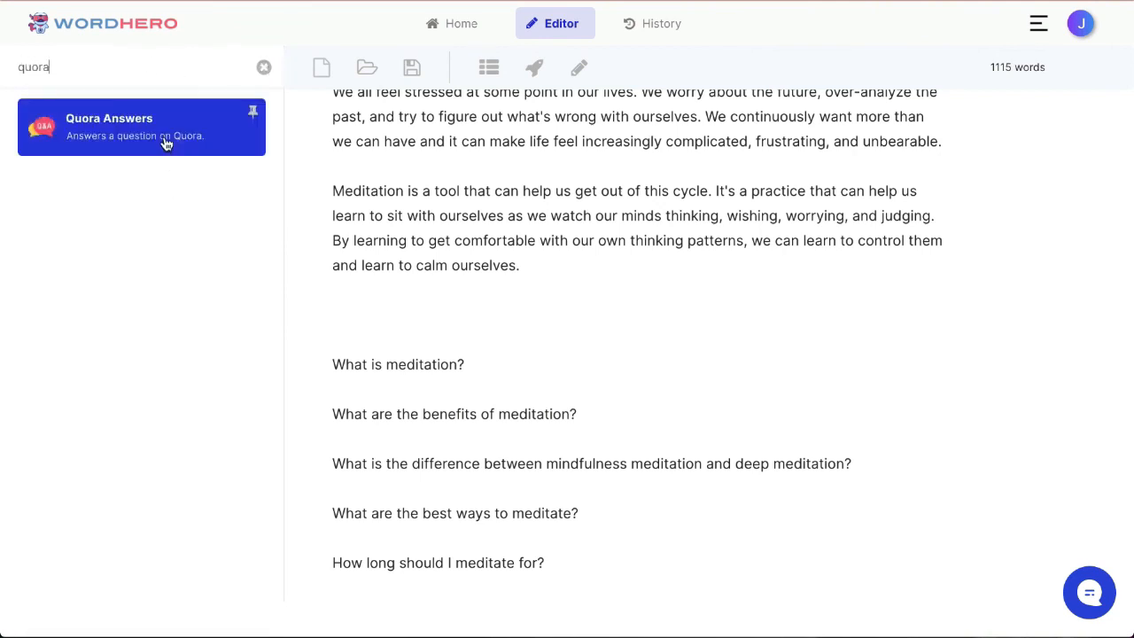
pyautogui.click(164, 141)
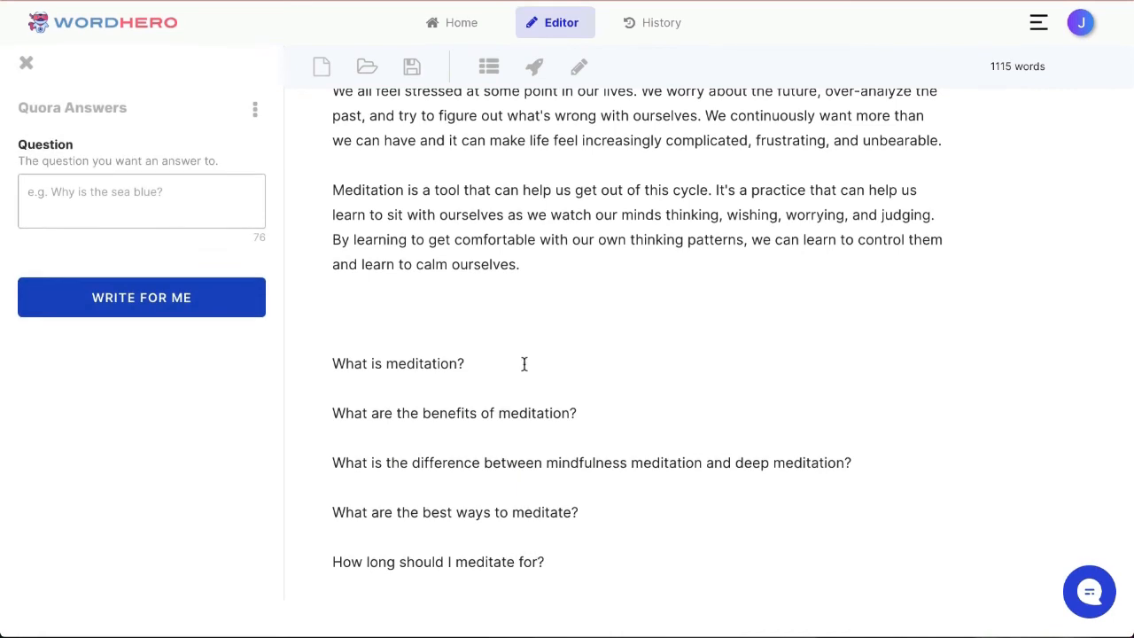
# - Generate an answer to the copied question "How long should I meditate for?" and insert it beneath that question
pyautogui.doubleClick(439, 369)
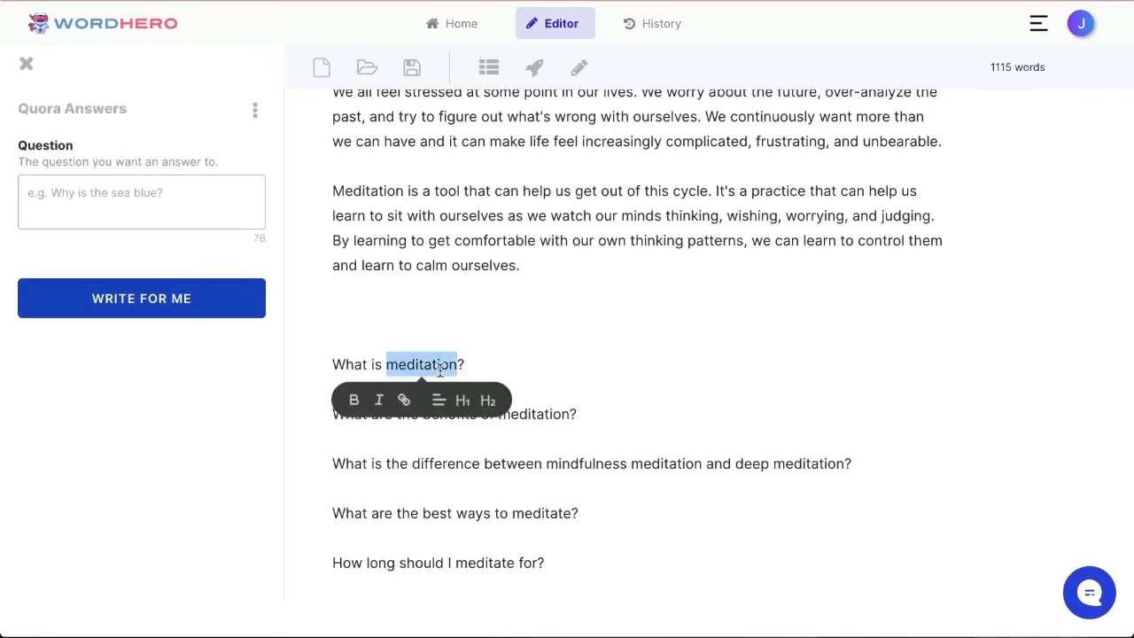
pyautogui.click(479, 544)
pyautogui.tripleClick(456, 558)
pyautogui.hotkey('ctrl', 'c')
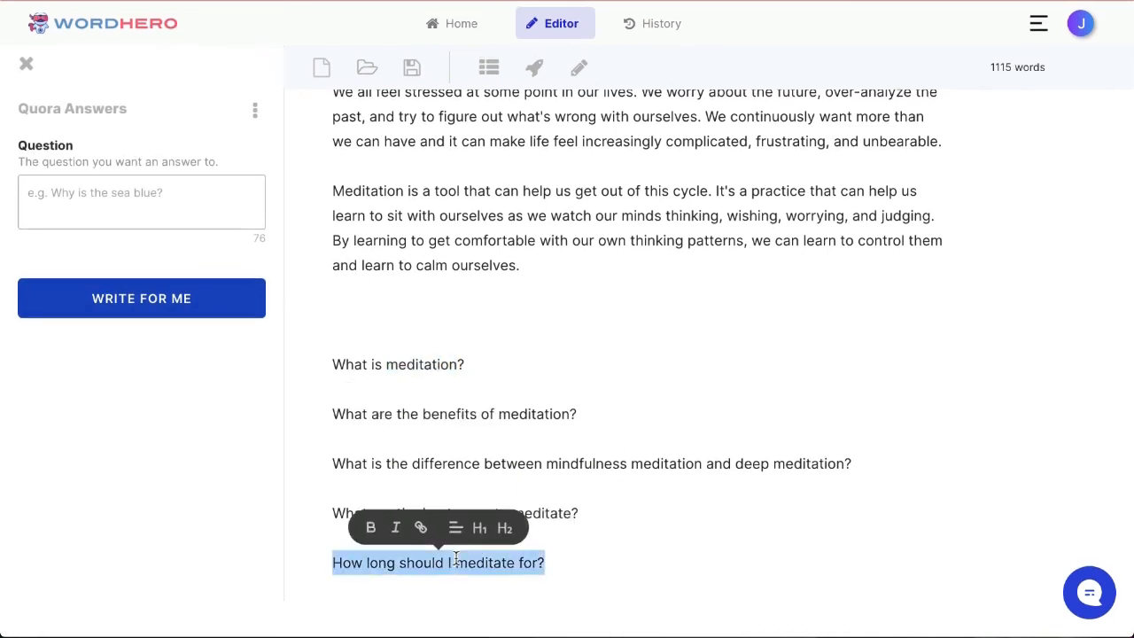
pyautogui.click(168, 208)
pyautogui.hotkey('ctrl', 'v')
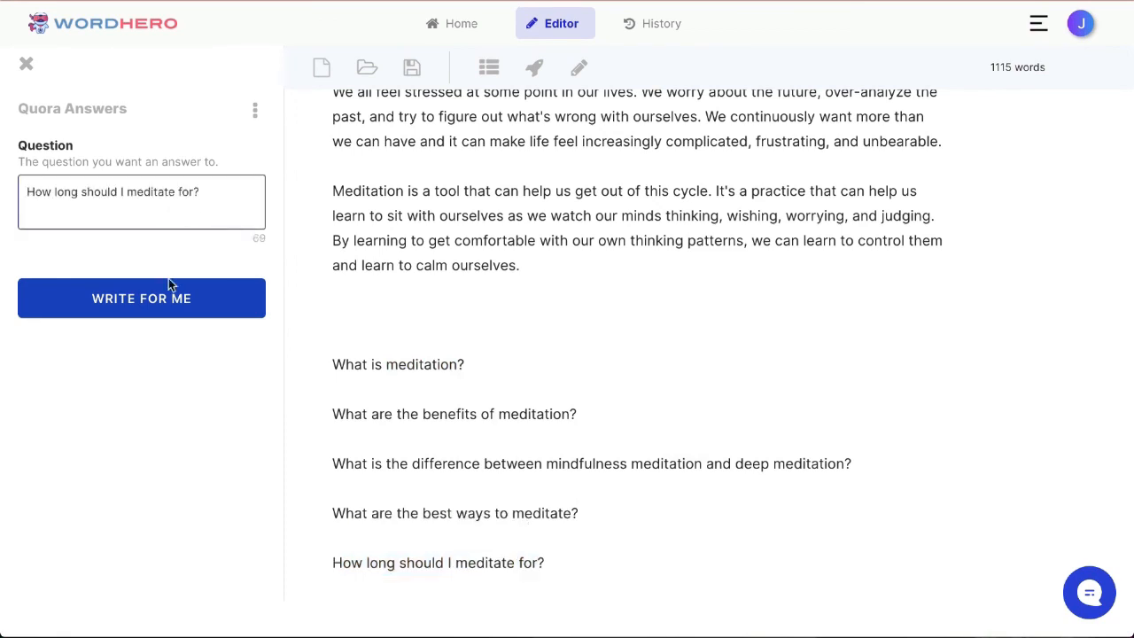
pyautogui.click(116, 310)
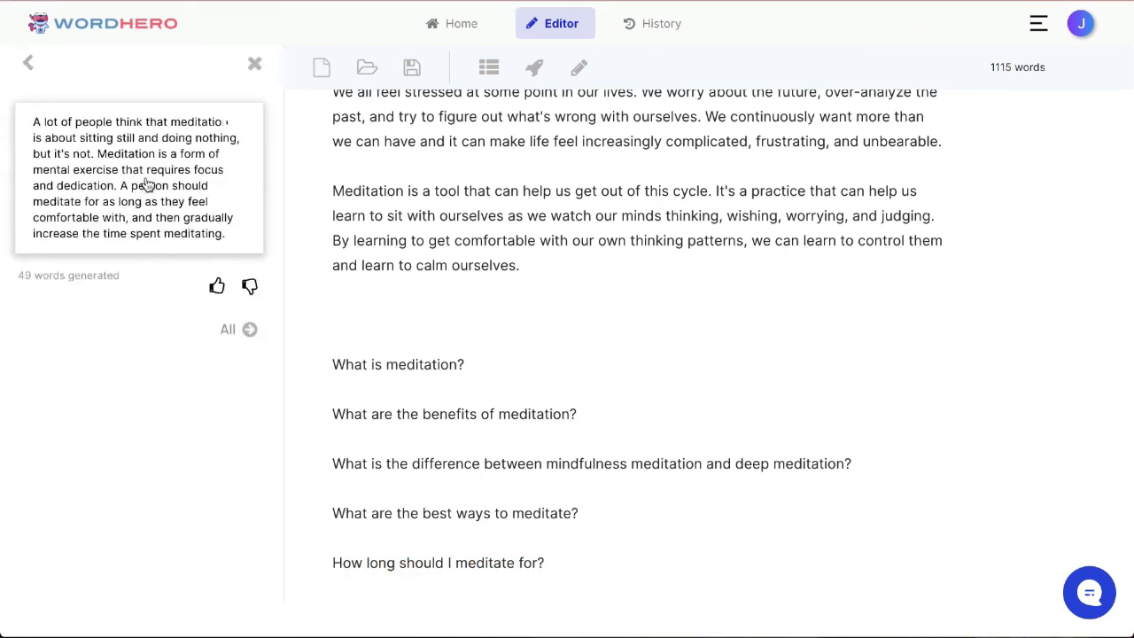
pyautogui.click(148, 183)
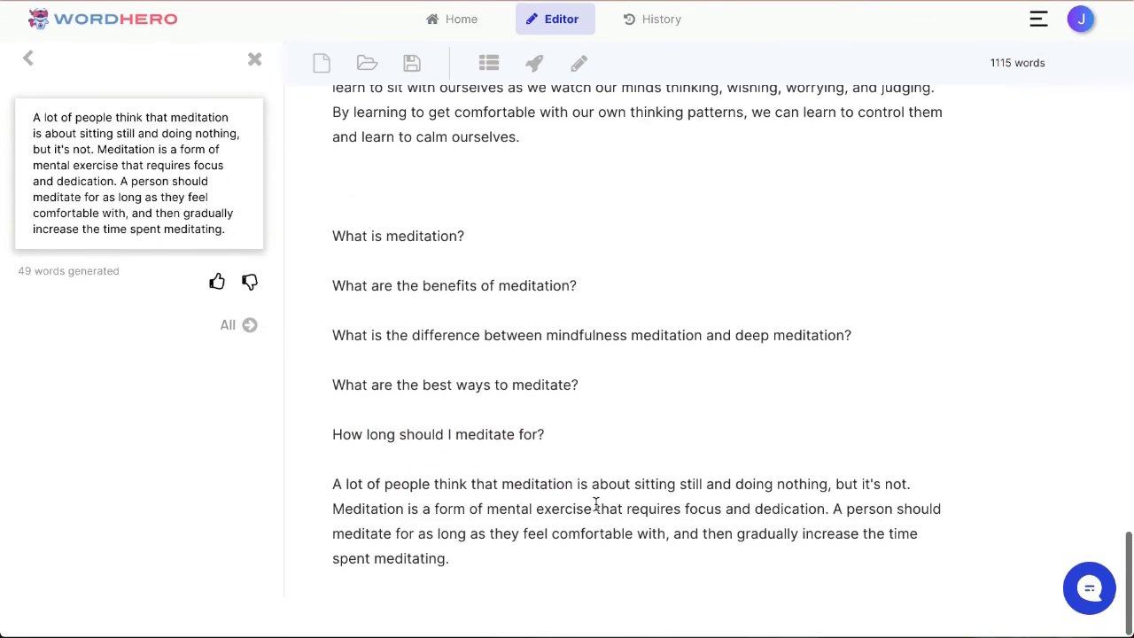
# - Delete the four unanswered FAQ questions, from "What is meditation?" to "What are the best ways to meditate?"
pyautogui.moveTo(533, 576); pyautogui.dragTo(324, 447)
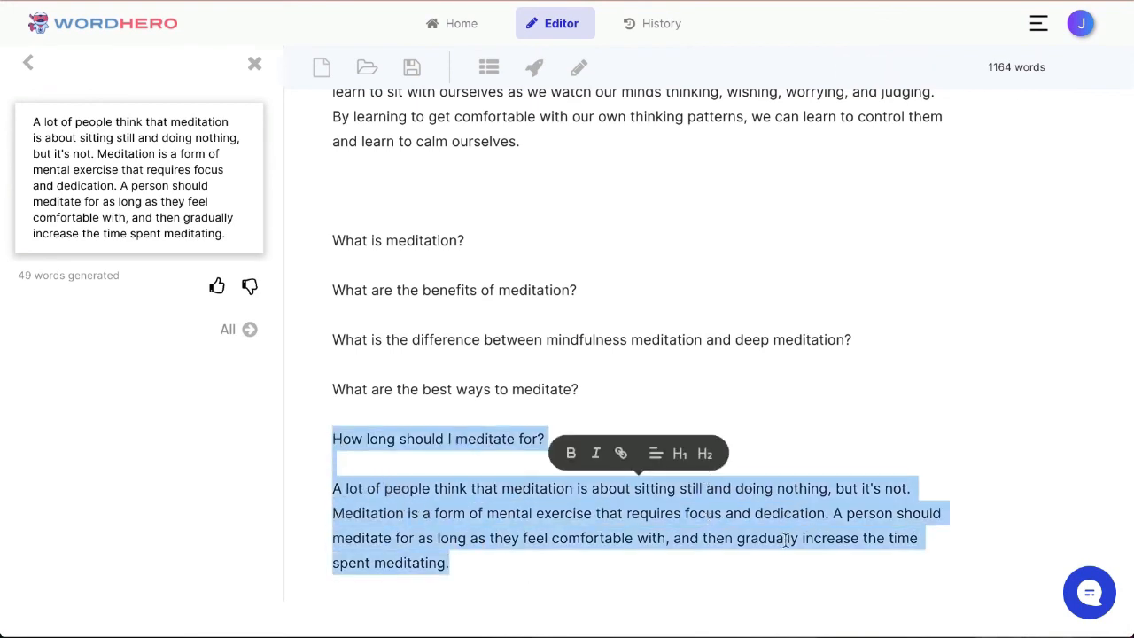
pyautogui.scroll(1, 579, 322)
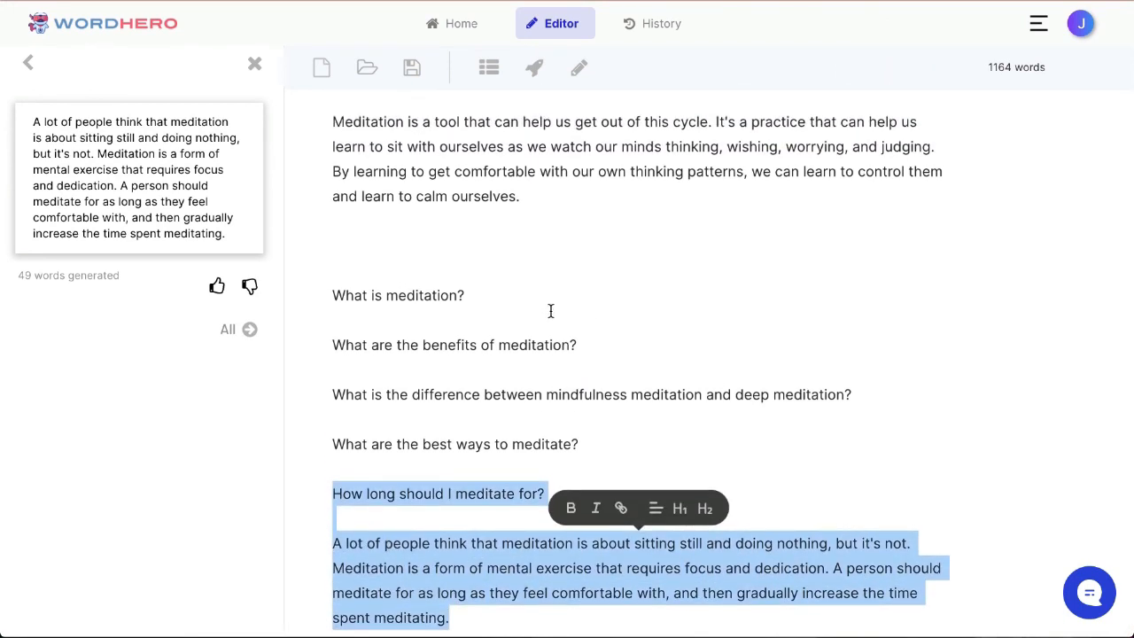
pyautogui.scroll(3, 549, 311)
pyautogui.scroll(-3, 549, 310)
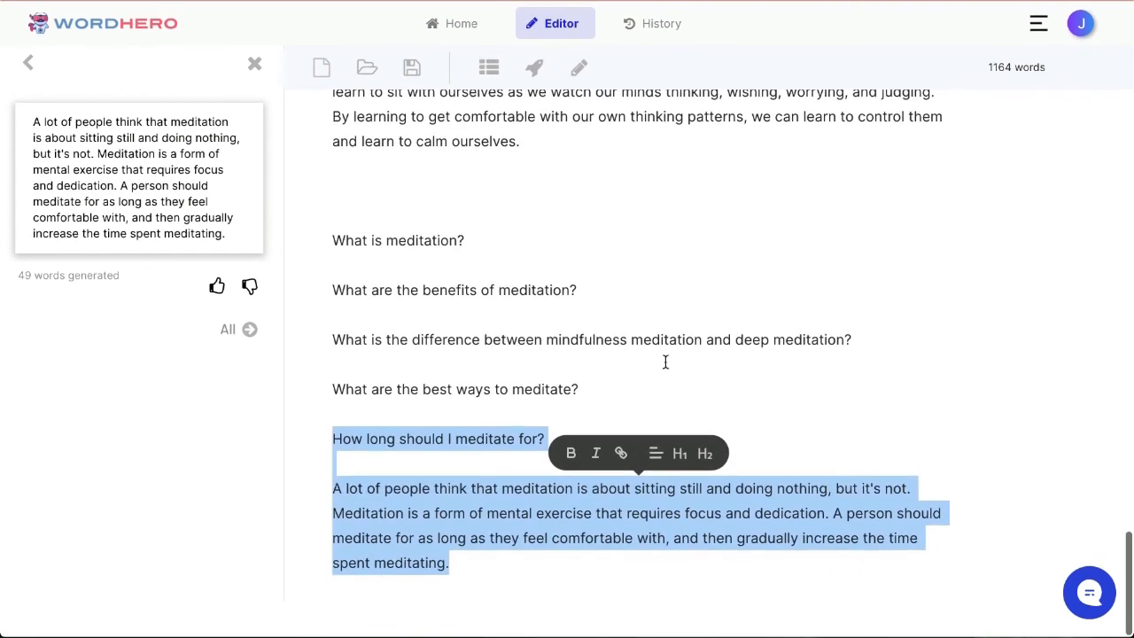
pyautogui.moveTo(656, 397); pyautogui.dragTo(478, 217)
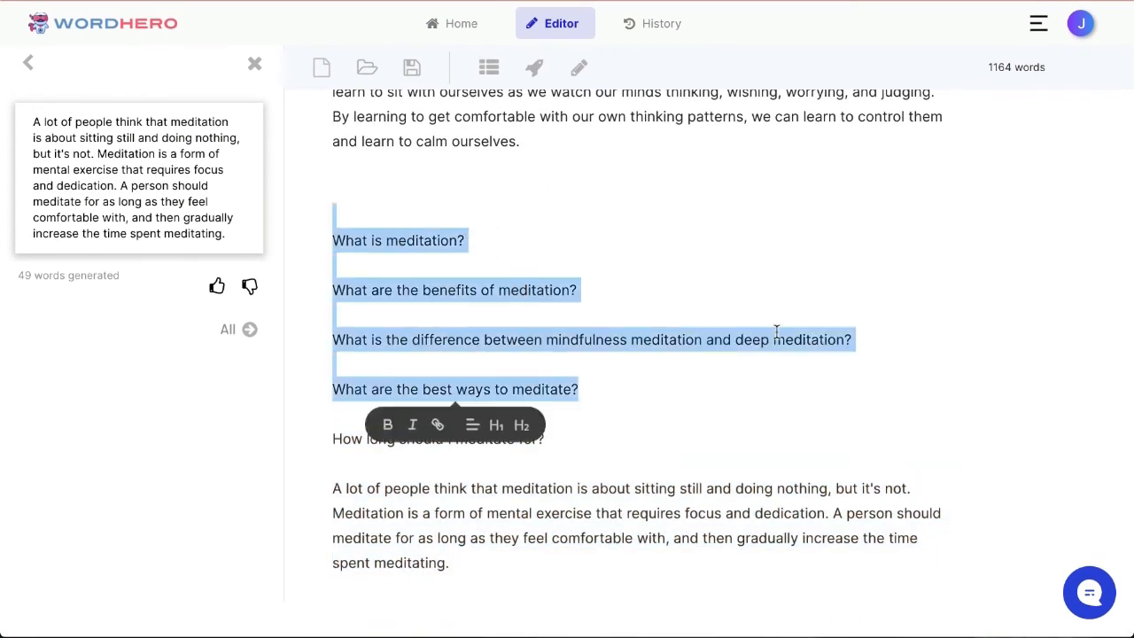
pyautogui.press('BackSpace')
# - Move the "How long should I meditate for?" question and its answer to just before the "Meditation tips for beginners" section
pyautogui.moveTo(556, 570); pyautogui.dragTo(331, 435)
pyautogui.moveTo(592, 566); pyautogui.dragTo(328, 438)
pyautogui.press('super+c')
pyautogui.scroll(4, 583, 353)
pyautogui.scroll(5, 583, 352)
pyautogui.scroll(-4, 581, 353)
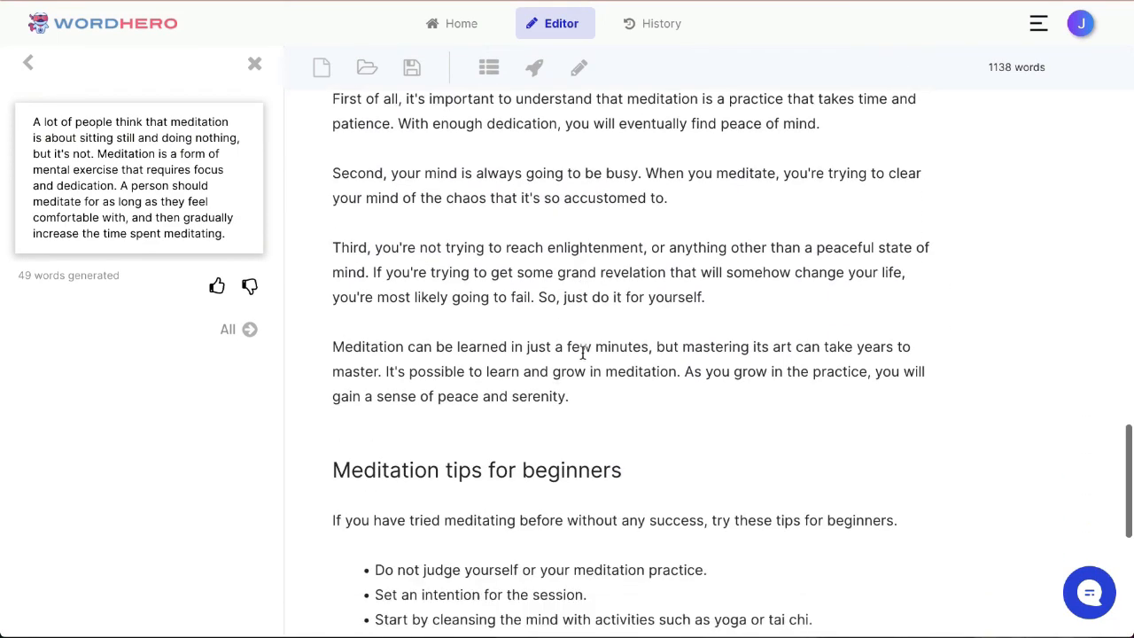
pyautogui.click(644, 248)
pyautogui.press('super+v')
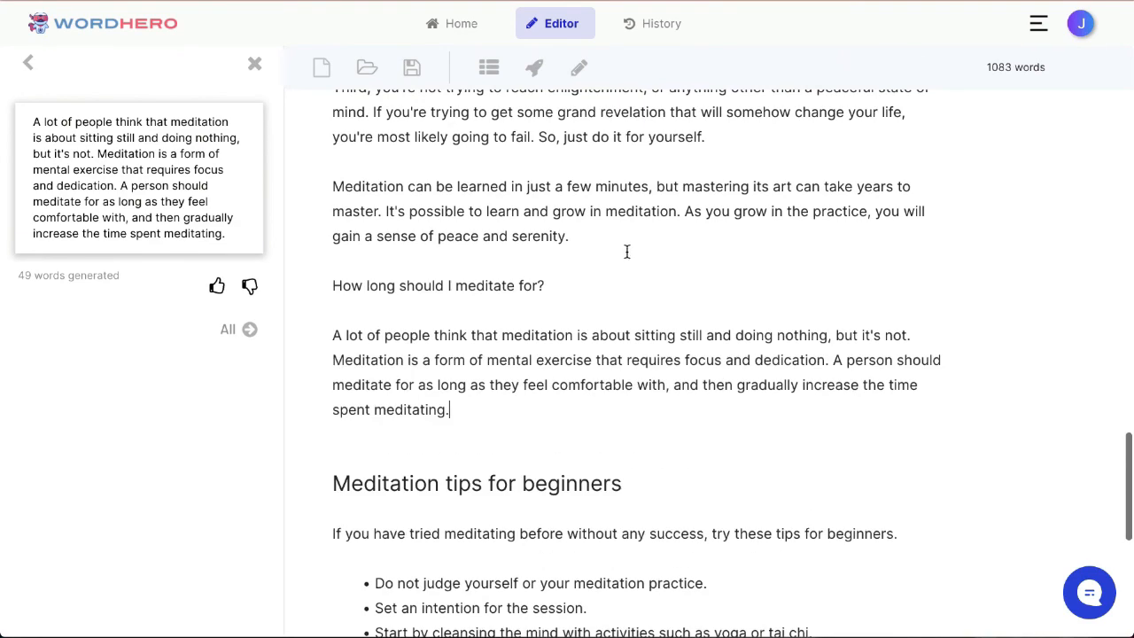
# - Format "How long should I meditate for?" as Heading 2 and add a blank line above it
pyautogui.tripleClick(444, 285)
pyautogui.click(505, 322)
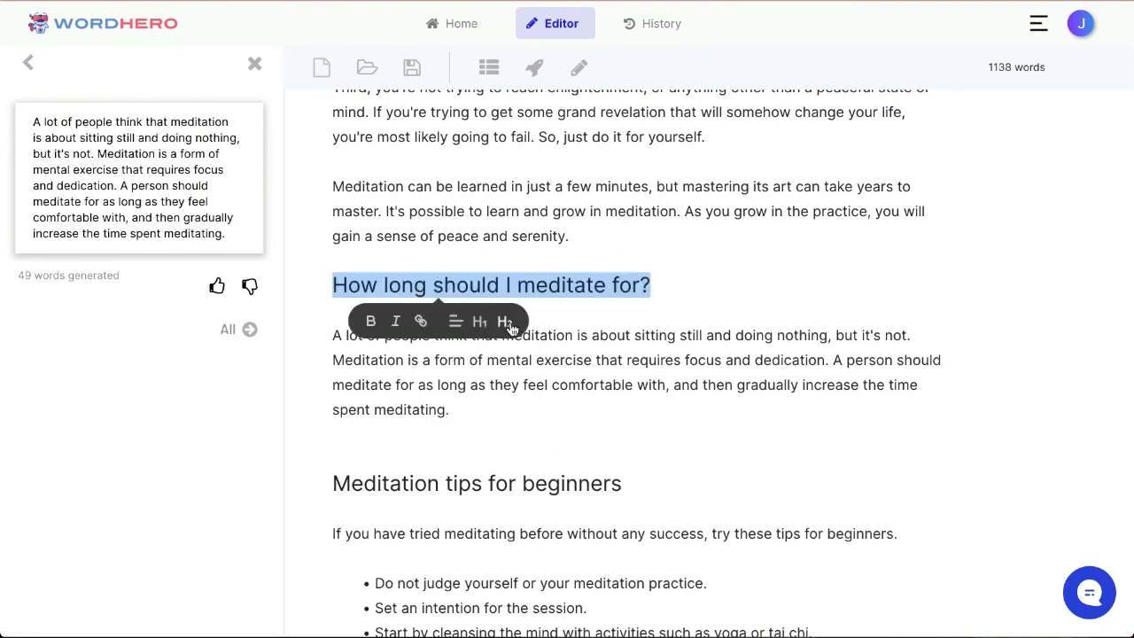
pyautogui.click(625, 235)
pyautogui.press('Return')
pyautogui.scroll(-3, 636, 362)
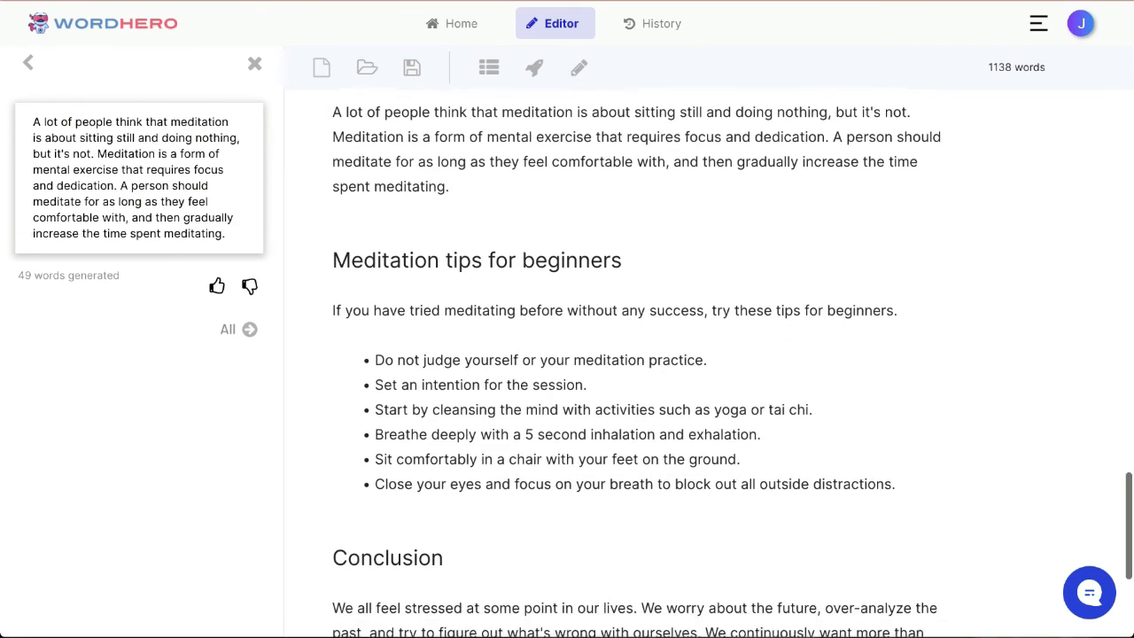
pyautogui.scroll(-4, 567, 354)
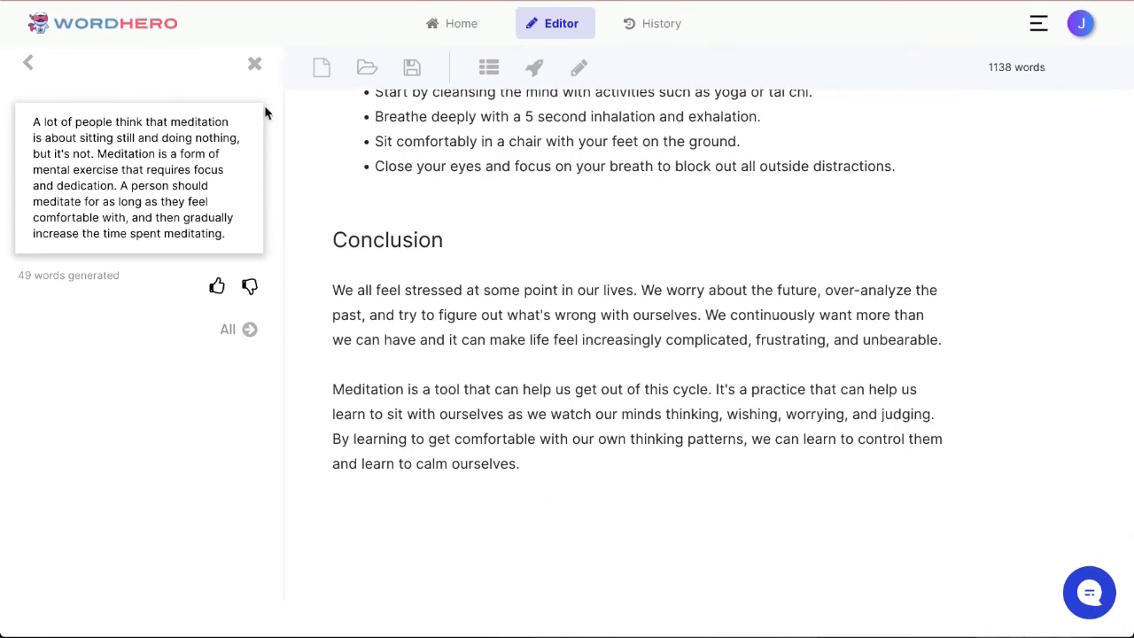
# - Leave the Quora Answers tool, clear the "quora" search to browse the full list of writing tools, and return to the article's beginning
pyautogui.click(31, 64)
pyautogui.click(22, 62)
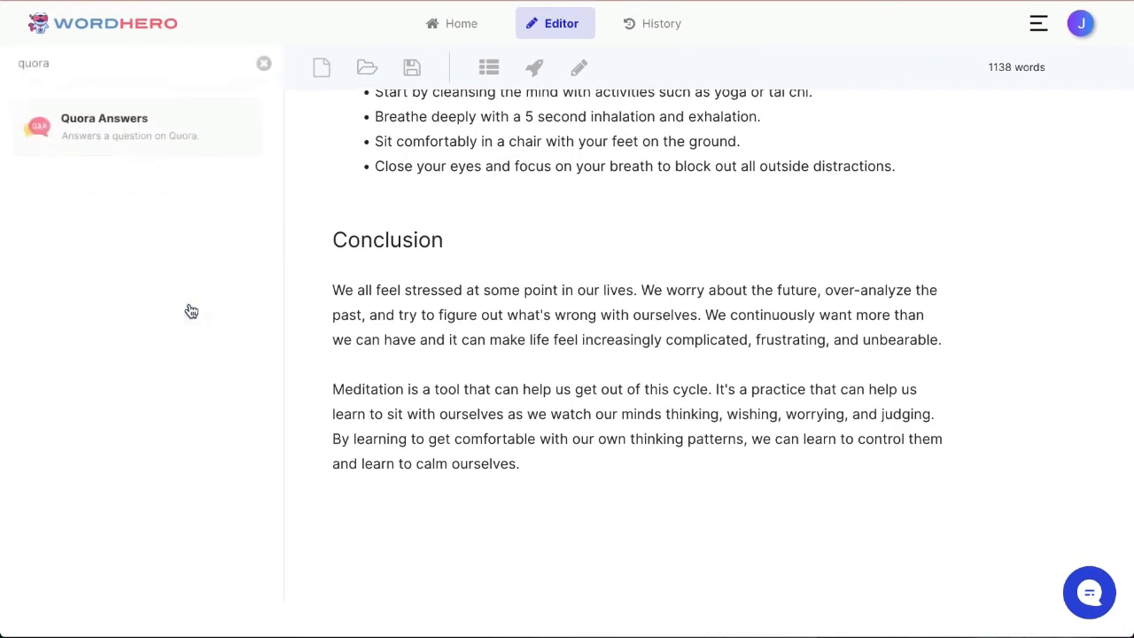
pyautogui.click(263, 68)
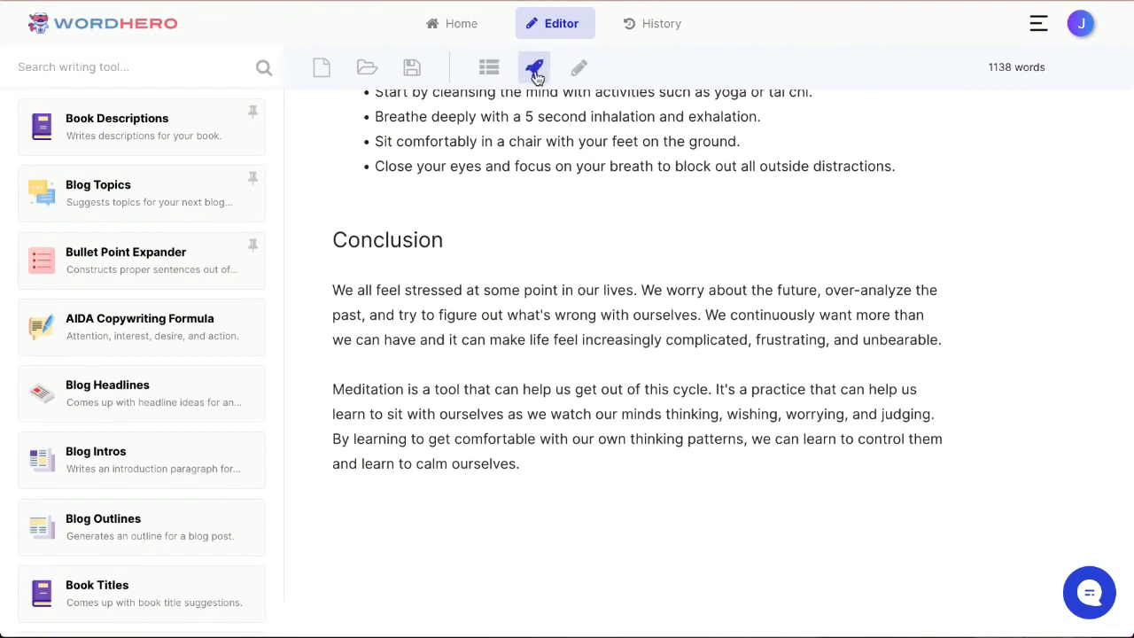
pyautogui.scroll(-8, 183, 343)
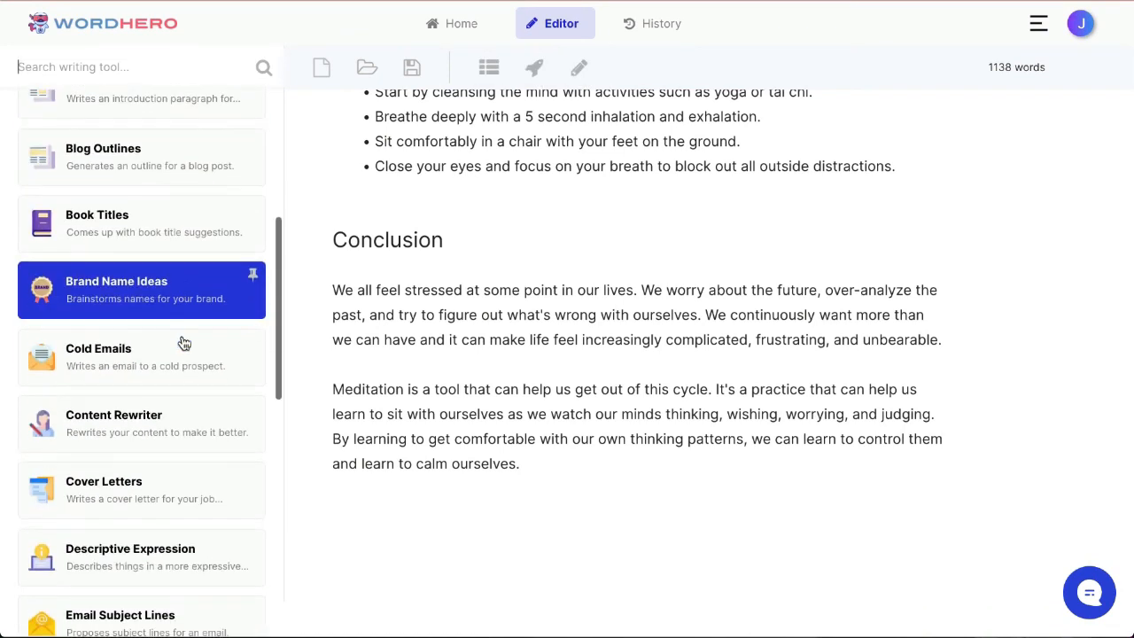
pyautogui.scroll(-7, 183, 343)
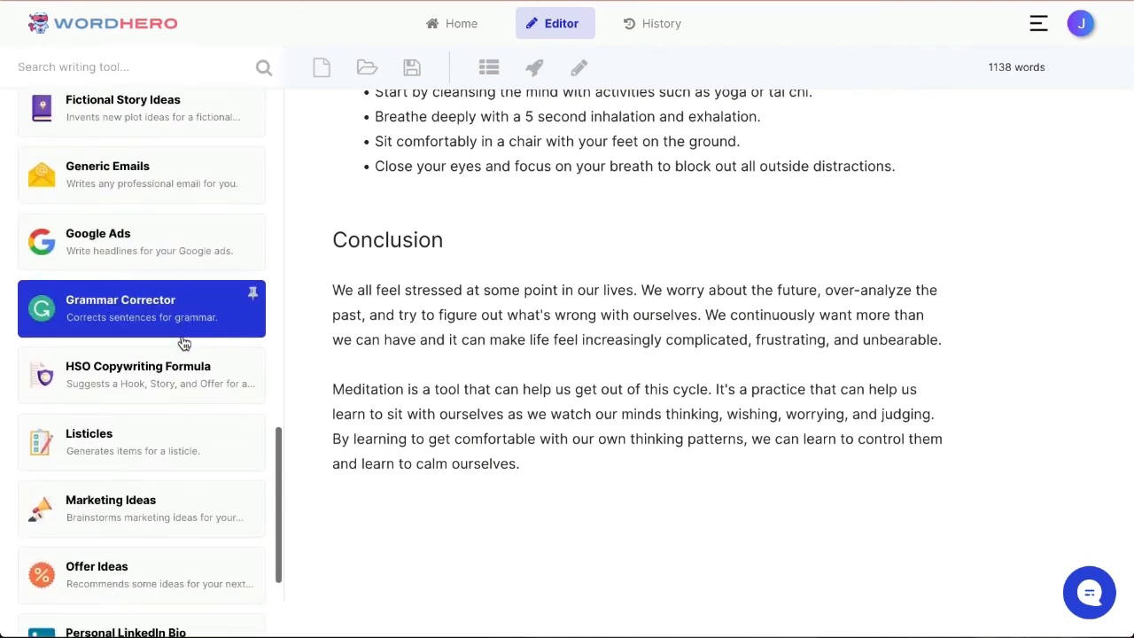
pyautogui.scroll(-3, 183, 343)
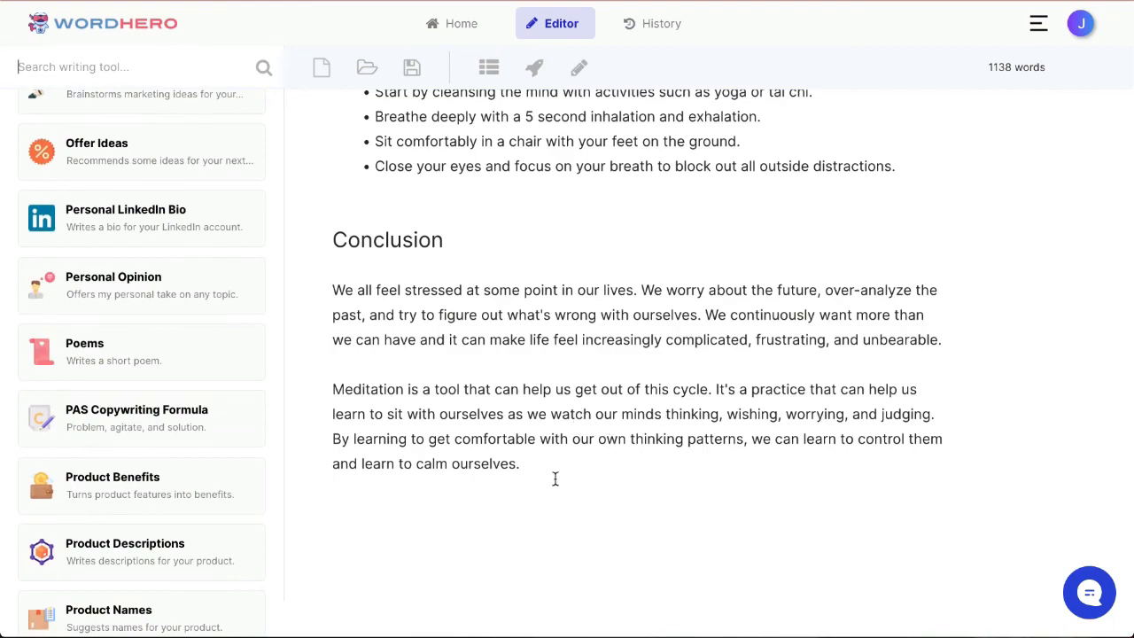
pyautogui.scroll(20, 554, 475)
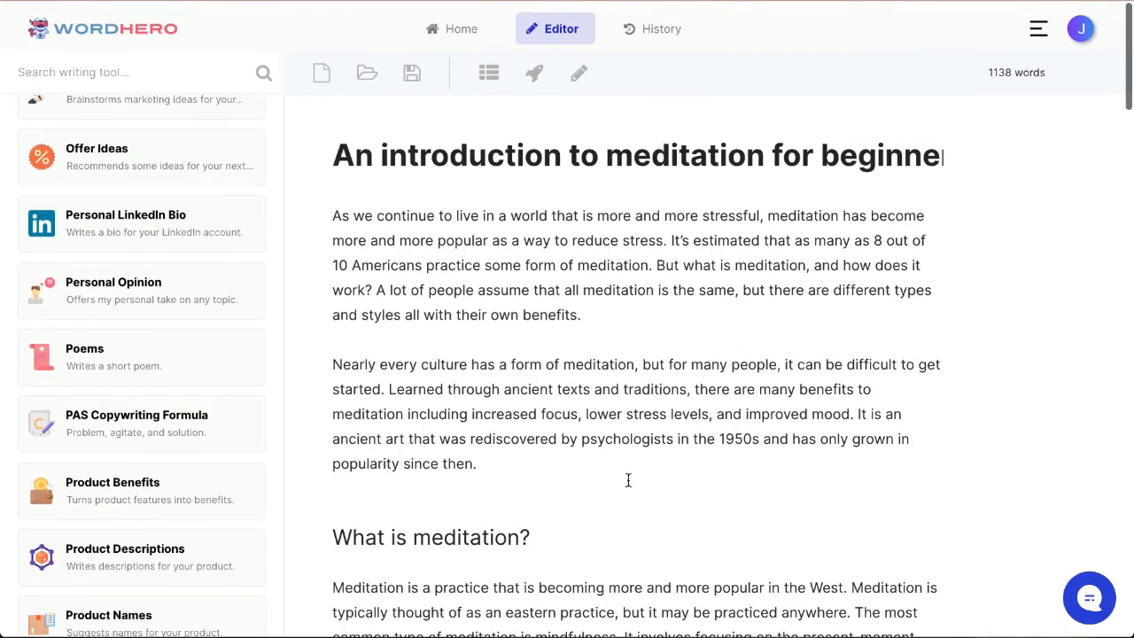